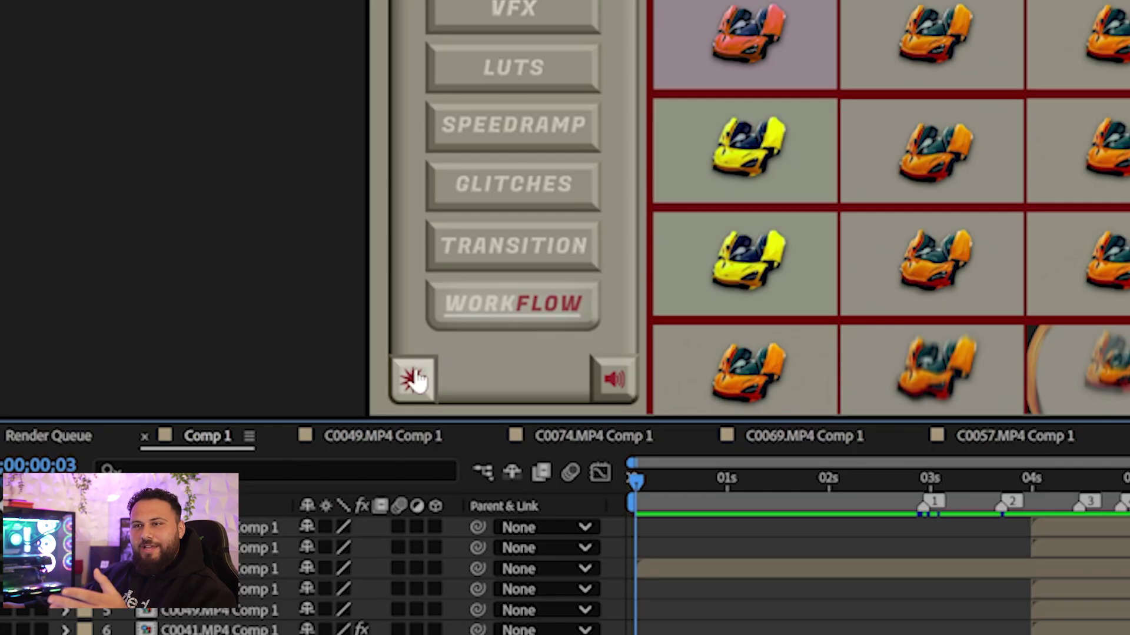
- Browse the preset previews in the Effects category of the Essential FX library
click(415, 380)
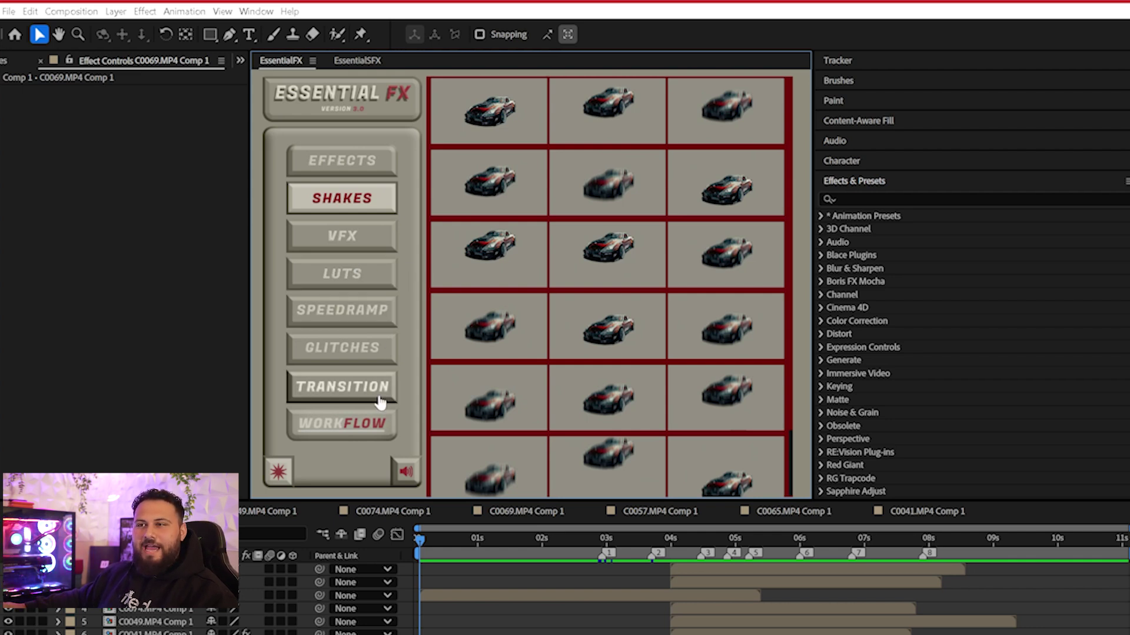
click(360, 171)
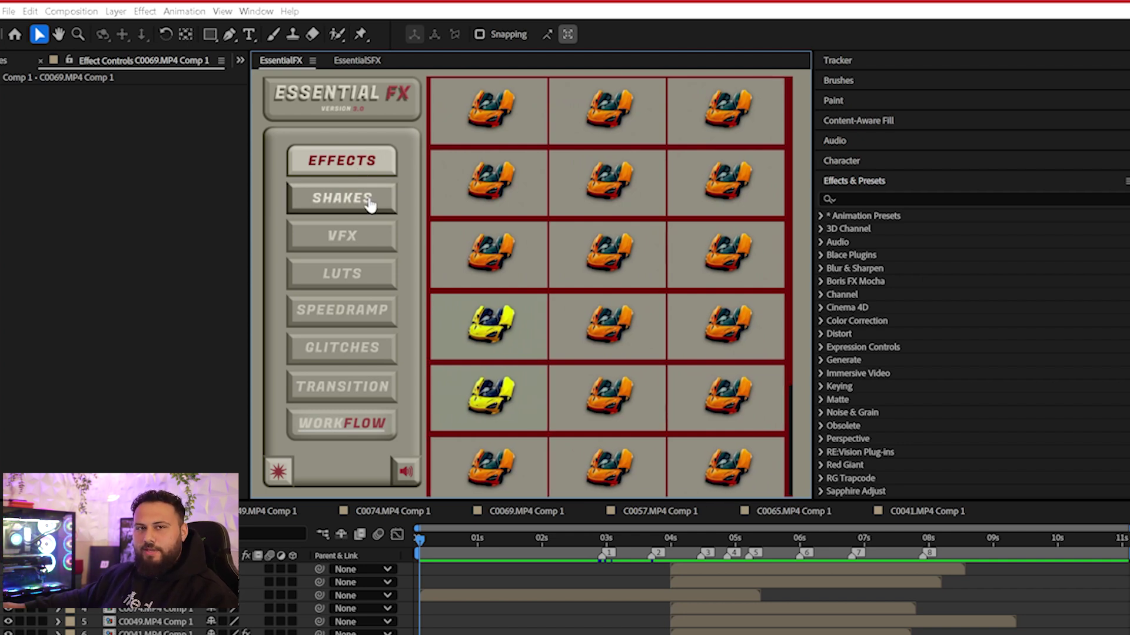
scroll(642, 177, down, 3)
scroll(682, 247, up, 3)
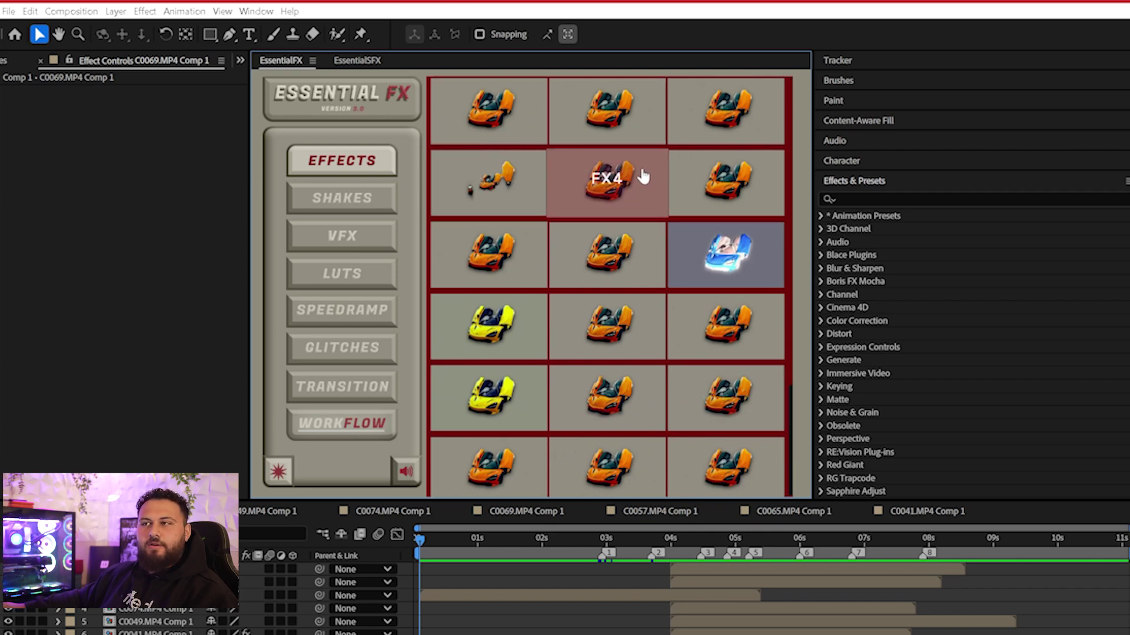
scroll(643, 176, down, 2)
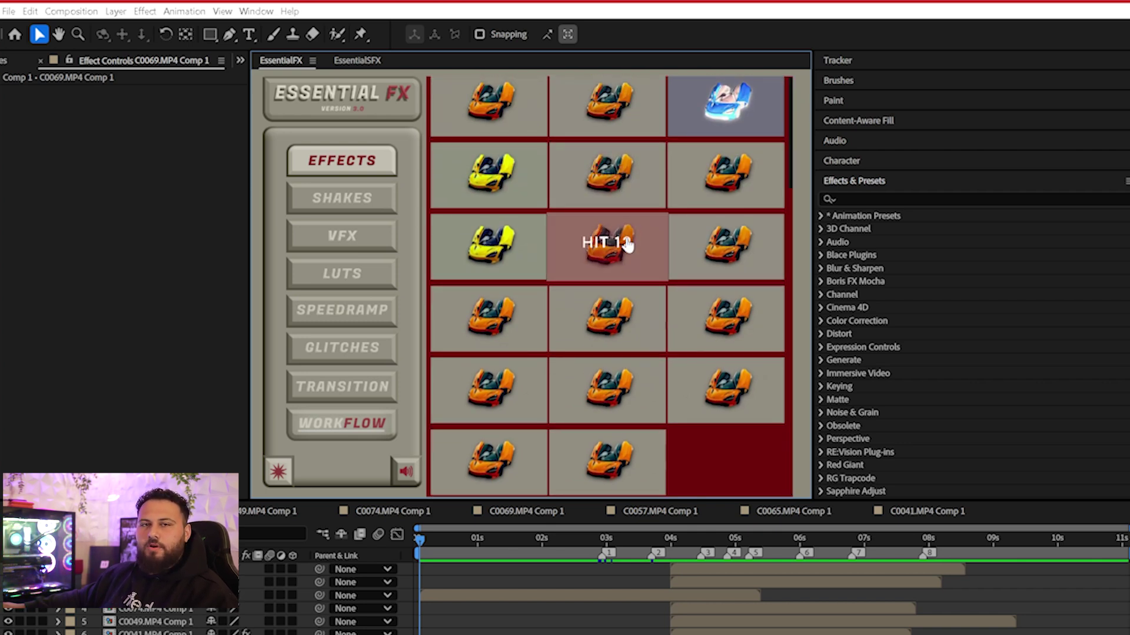
scroll(529, 306, up, 2)
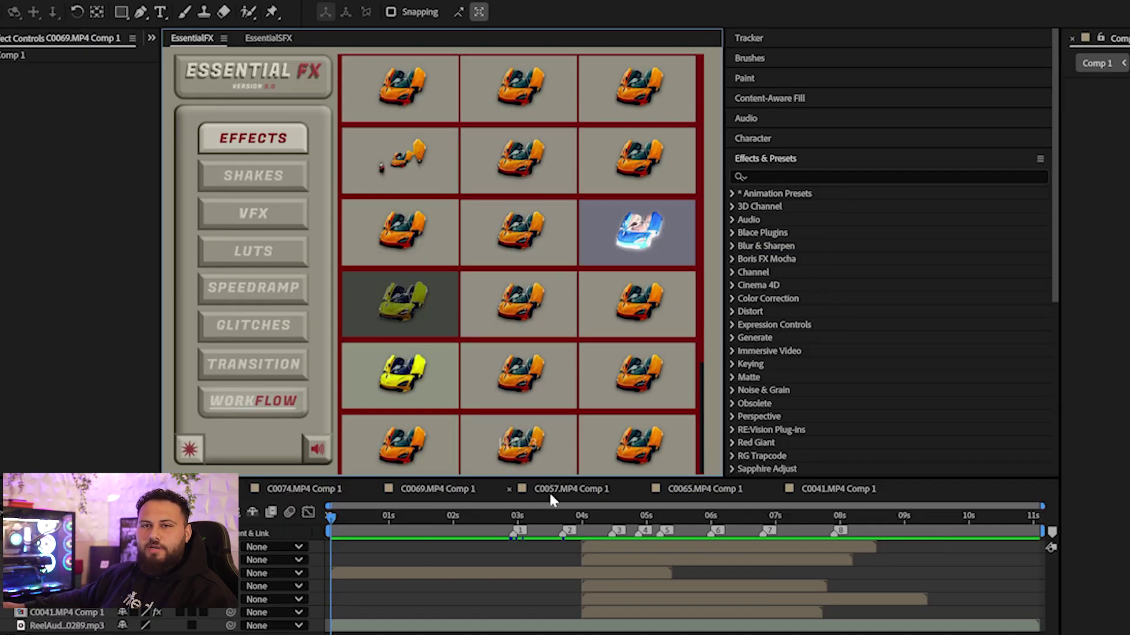
- Try the HIT 11 effect on the C0065.MP4 Comp 1 layer from marker 1, and delete its adjustment layer
drag(528, 518, 513, 520)
mouse_move(606, 542)
mouse_down()
mouse_move(519, 547)
mouse_move(584, 512)
mouse_move(518, 522)
mouse_up()
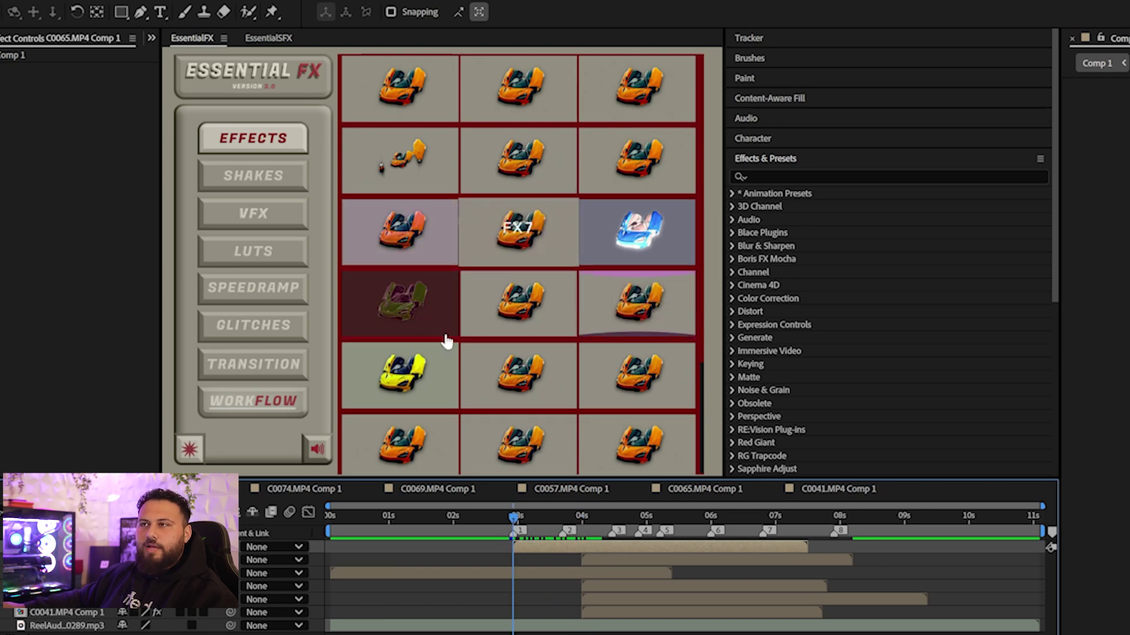
scroll(447, 338, down, 3)
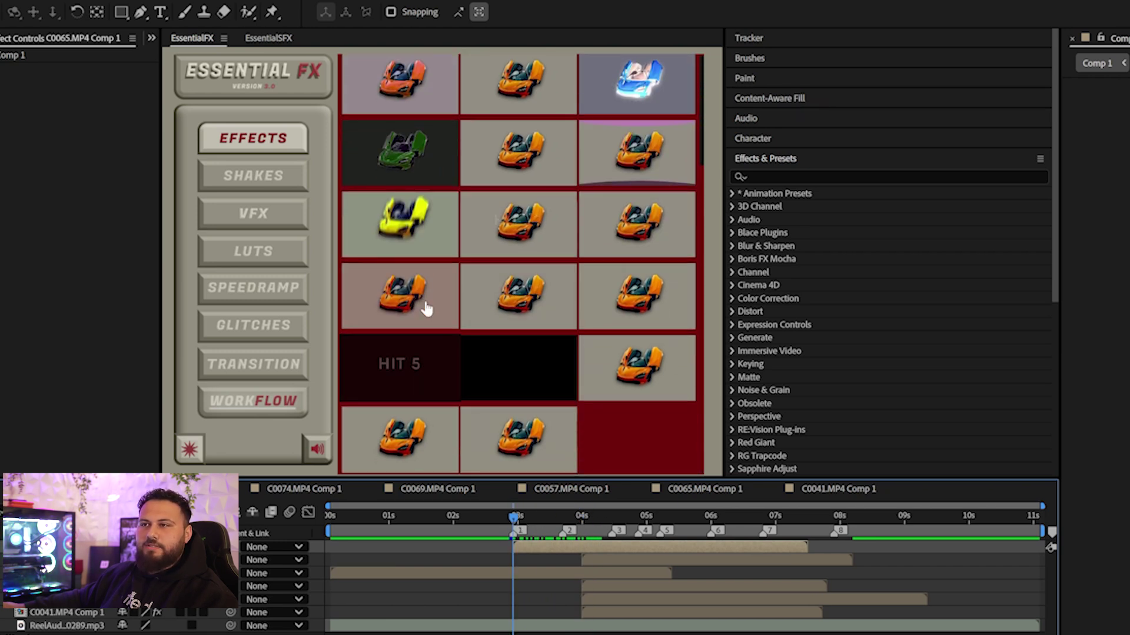
click(411, 231)
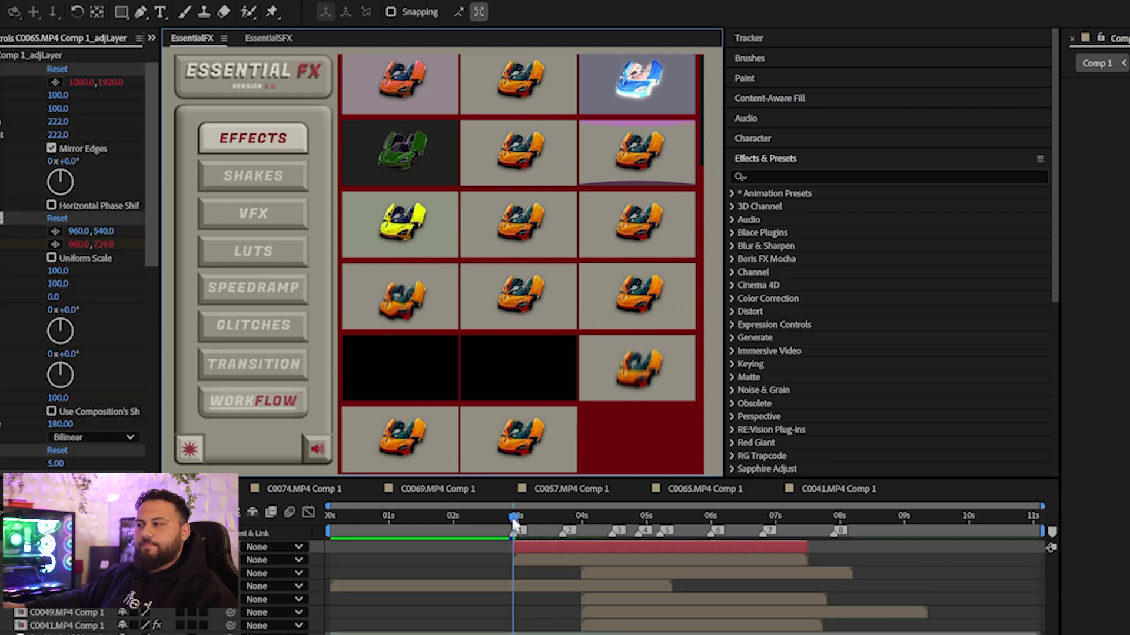
drag(515, 517, 544, 517)
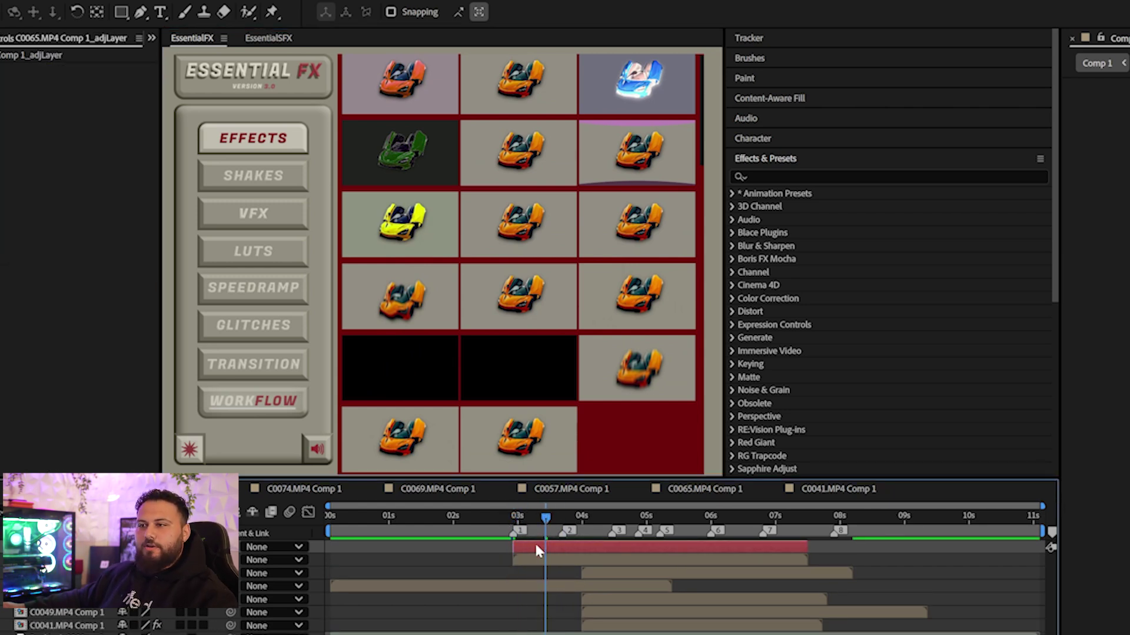
key(Delete)
- Apply the Shake 13 preset to the C0065.MP4 Comp 1 layer from marker 1 and preview the shake
click(301, 183)
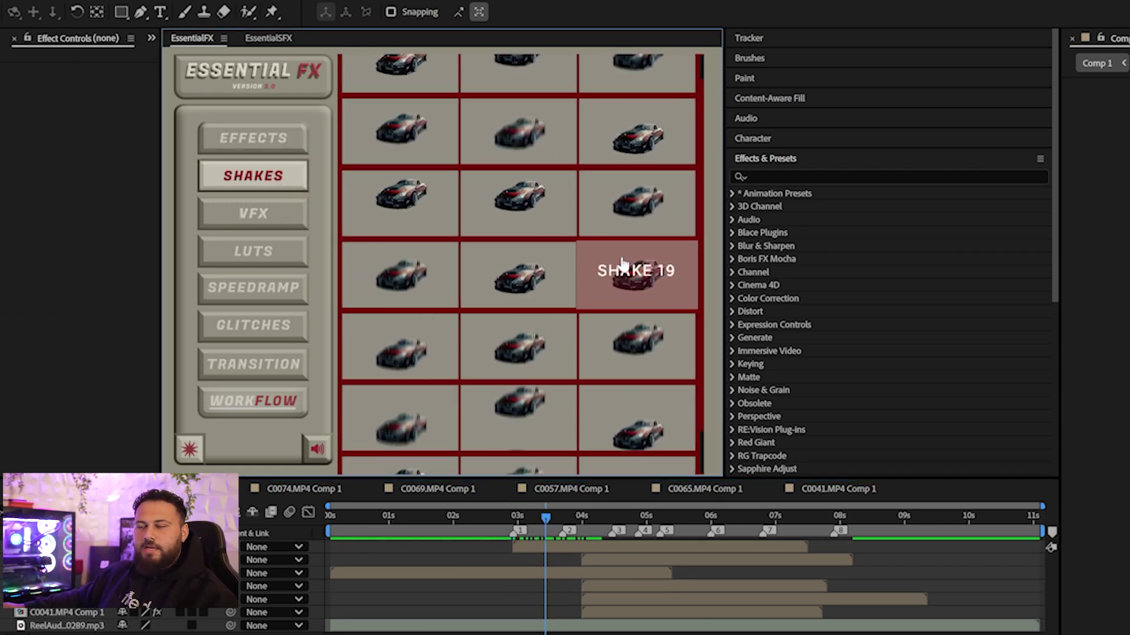
drag(551, 513, 517, 517)
click(544, 546)
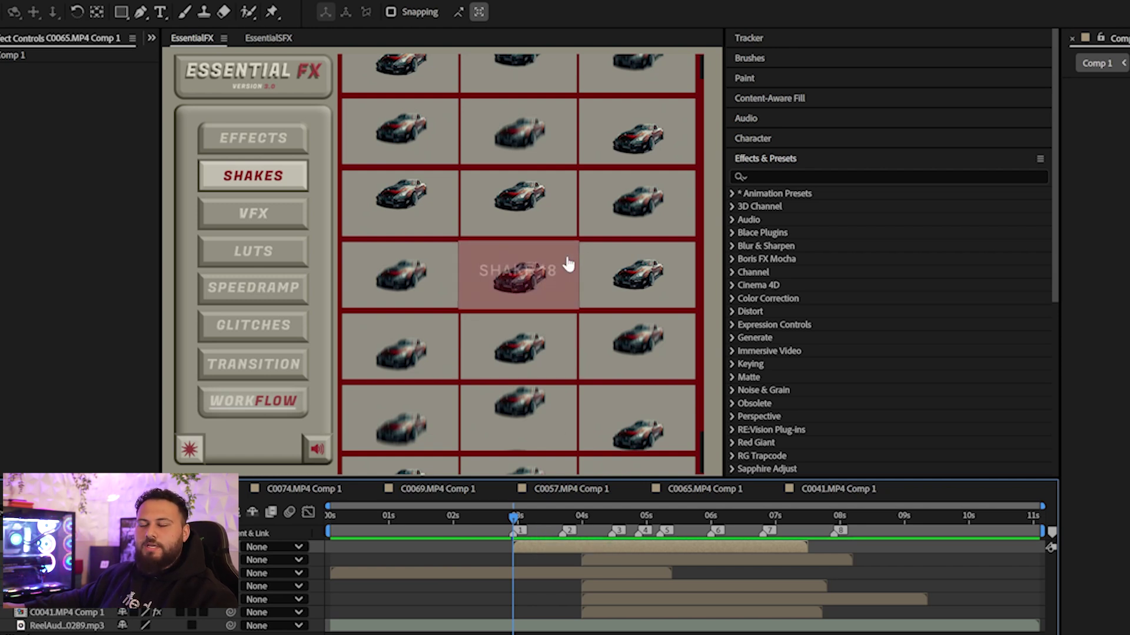
scroll(568, 283, up, 1)
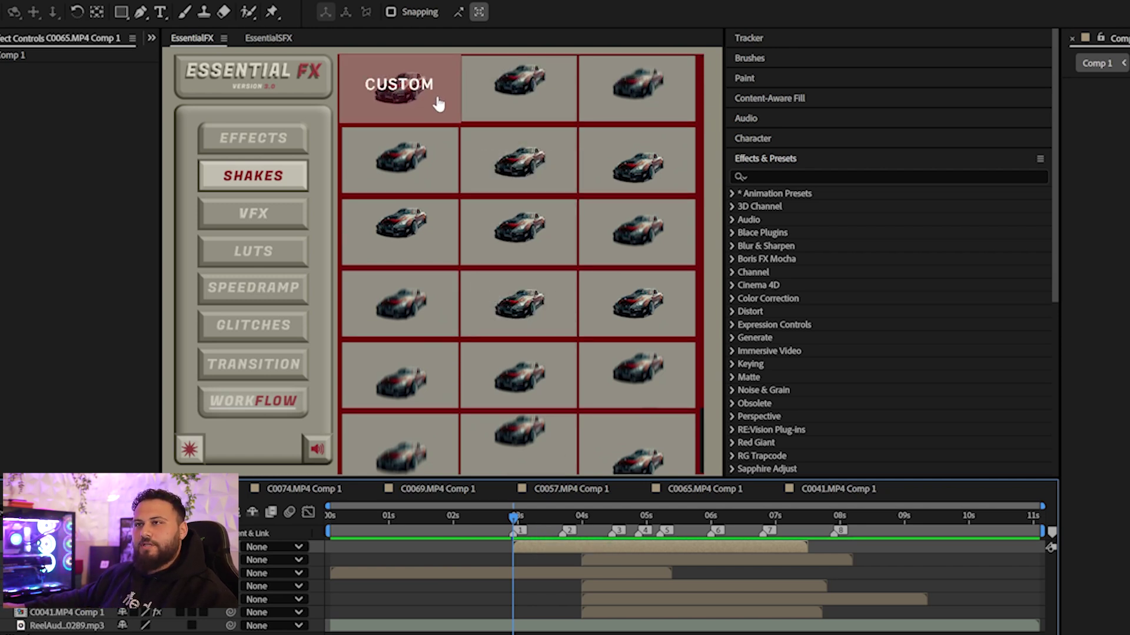
scroll(565, 277, down, 3)
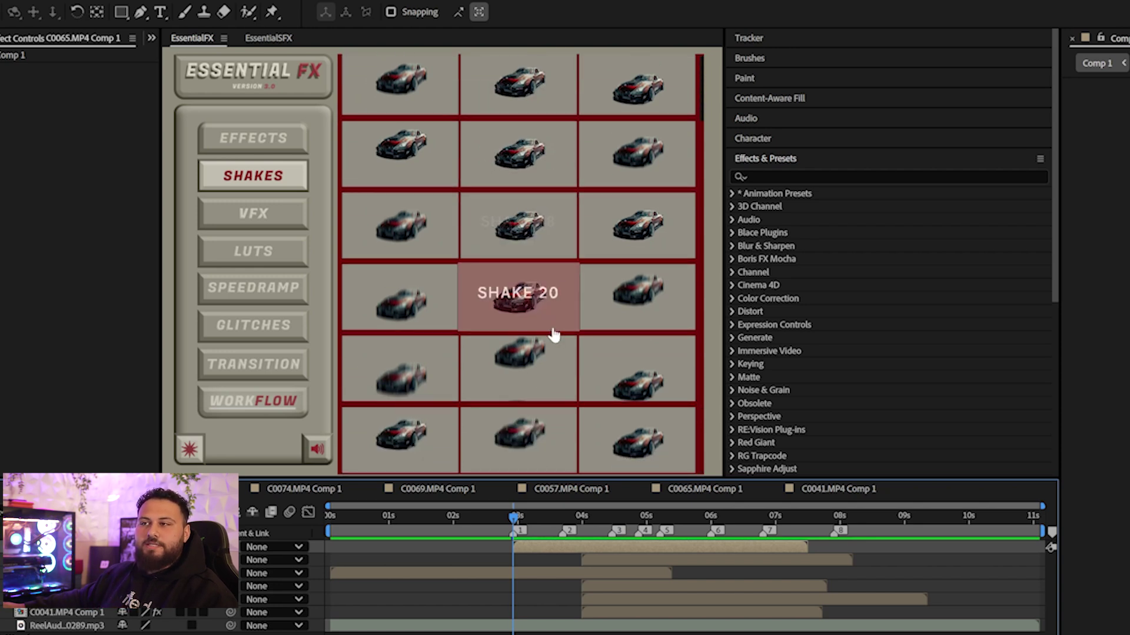
scroll(546, 313, up, 3)
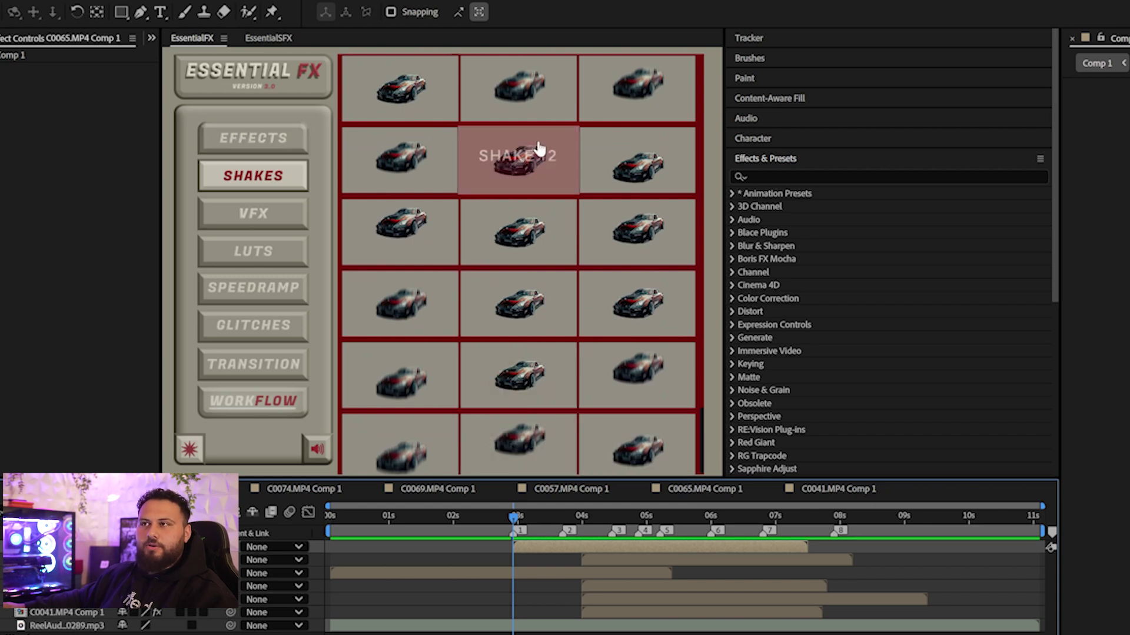
click(626, 165)
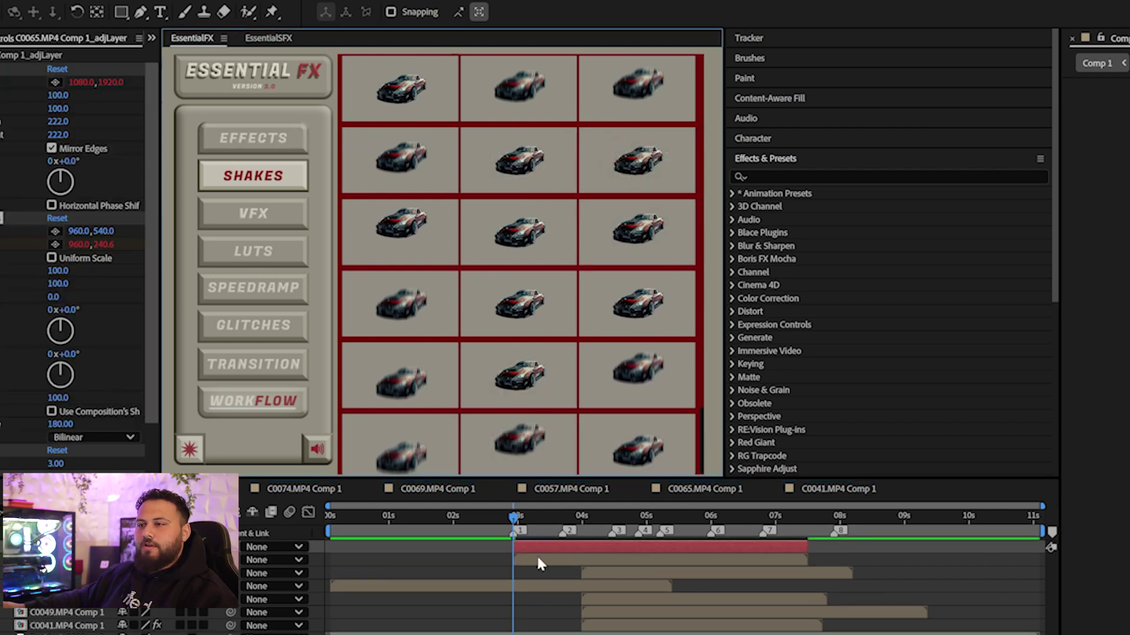
click(525, 561)
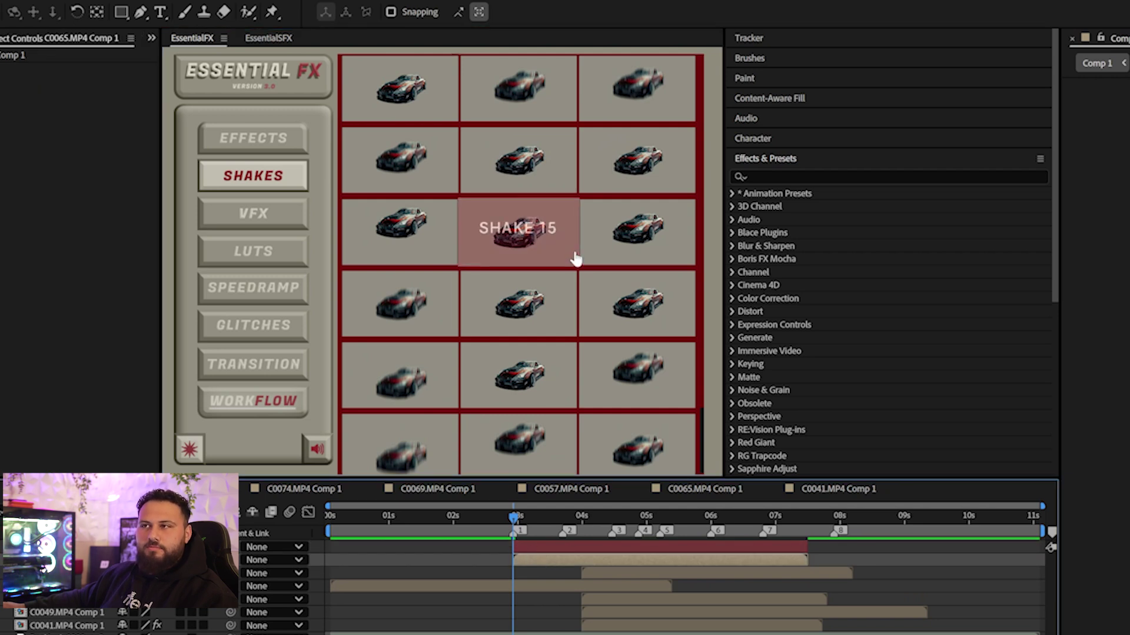
click(521, 523)
drag(523, 531, 542, 533)
- Set the Seed slider of the shake adjustment layer to 73 and preview the motion around marker 1
click(531, 547)
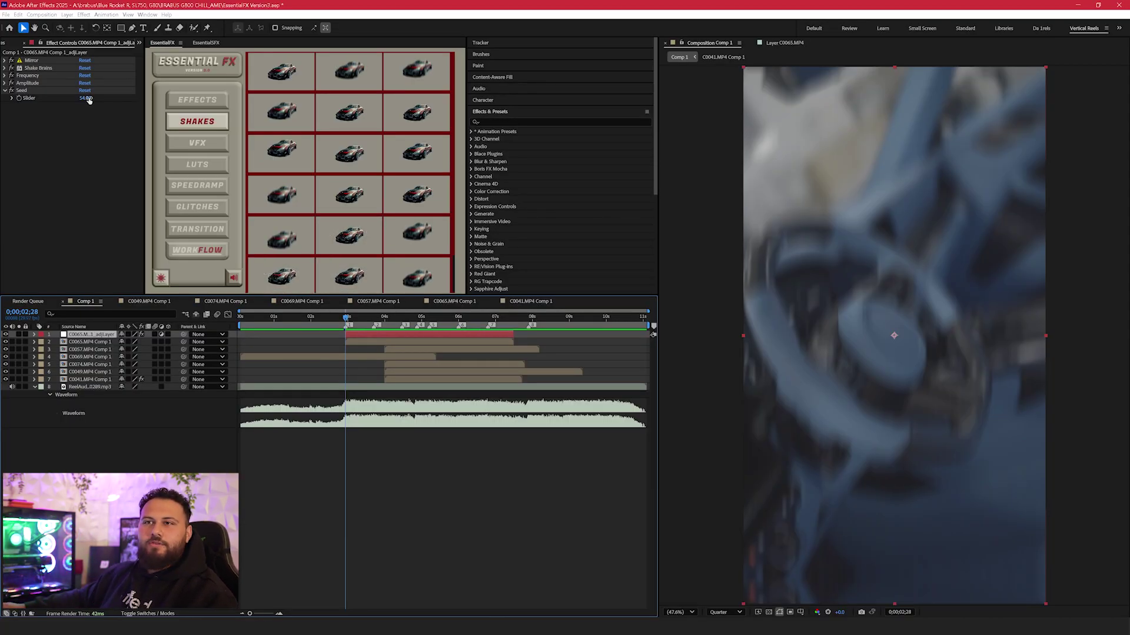
click(23, 92)
drag(85, 98, 92, 98)
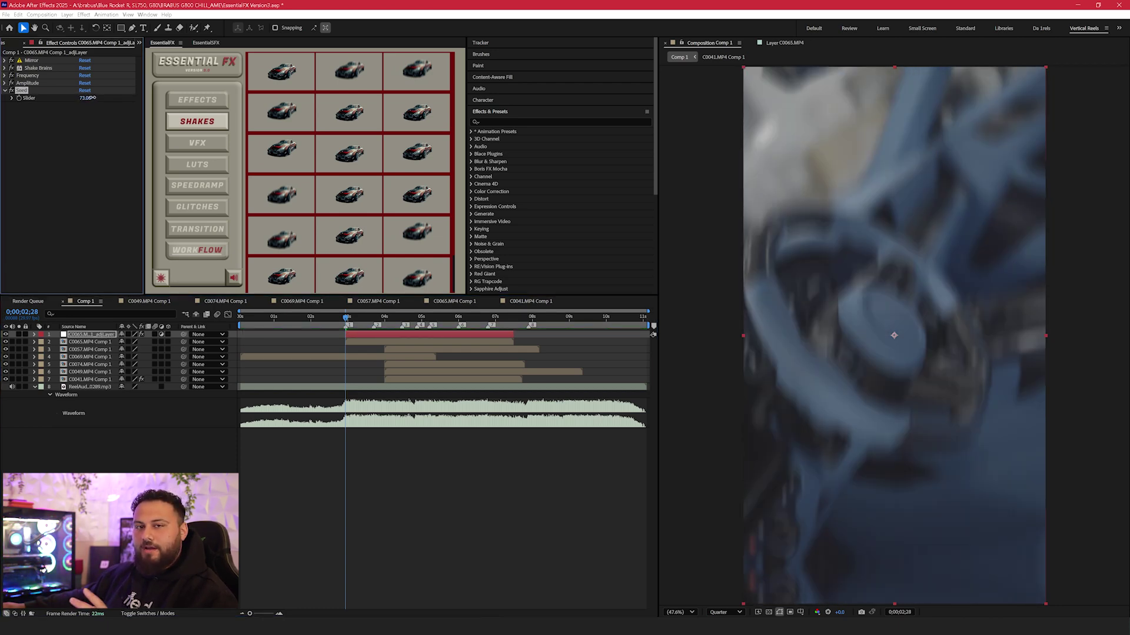
click(351, 321)
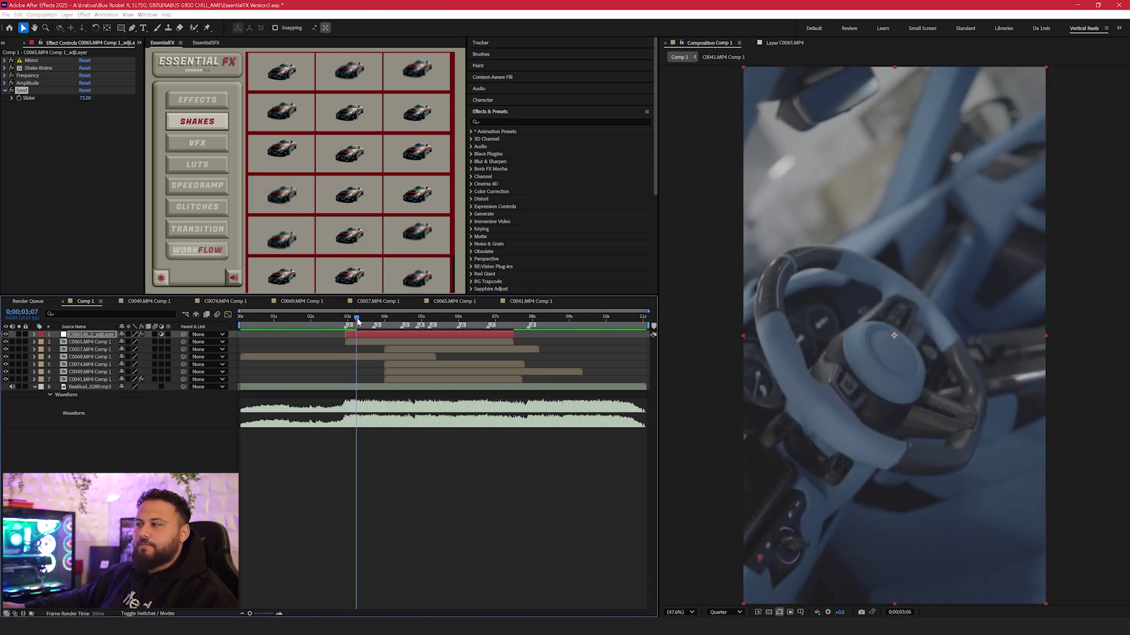
drag(351, 321, 348, 323)
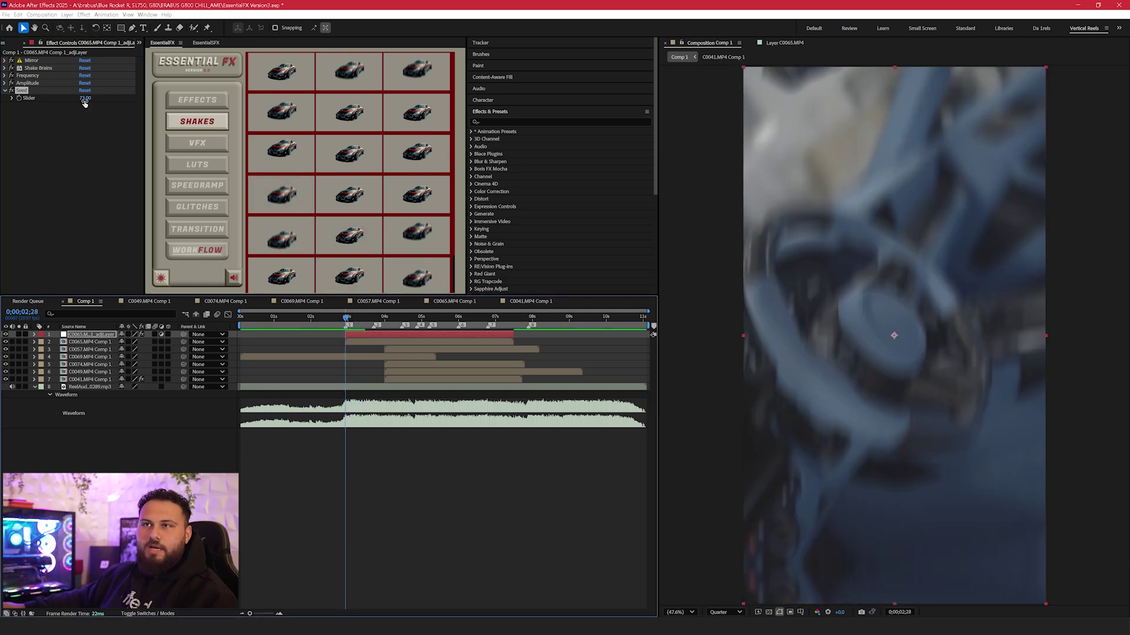
- Change the shake's Seed slider to 60, preview it around marker 1, and delete the adjustment layer
drag(85, 102, 78, 99)
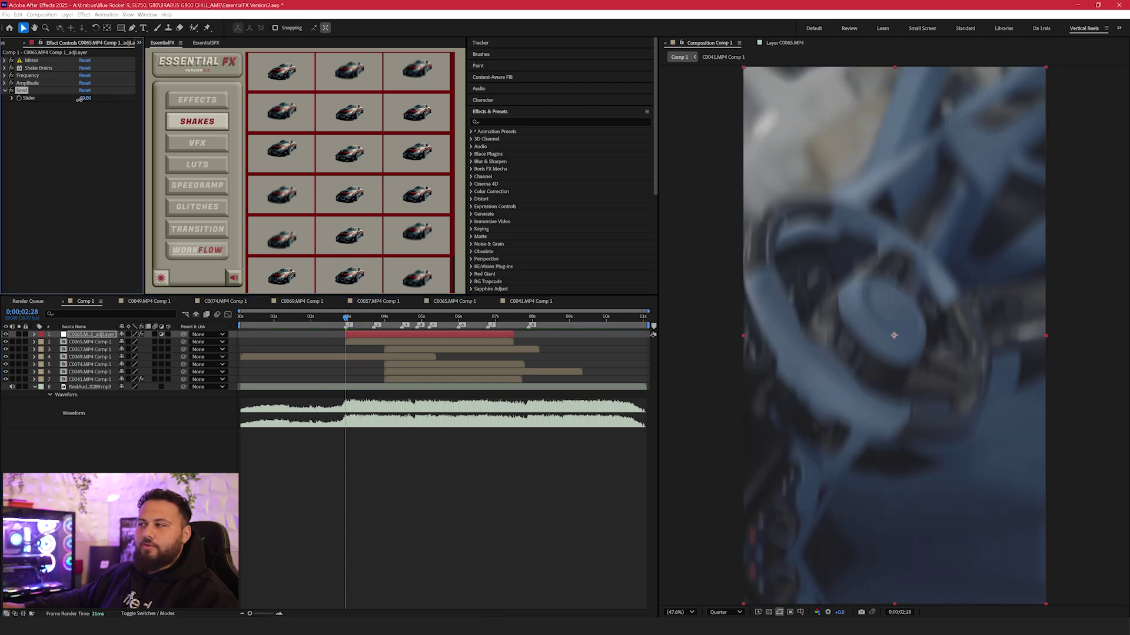
click(337, 318)
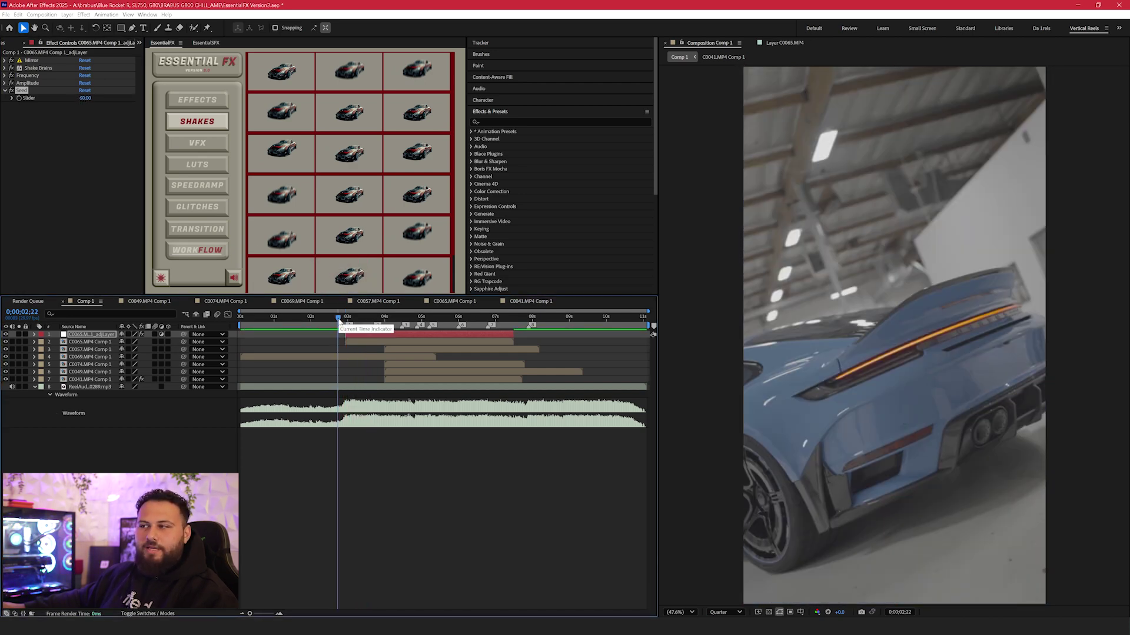
drag(339, 321, 347, 322)
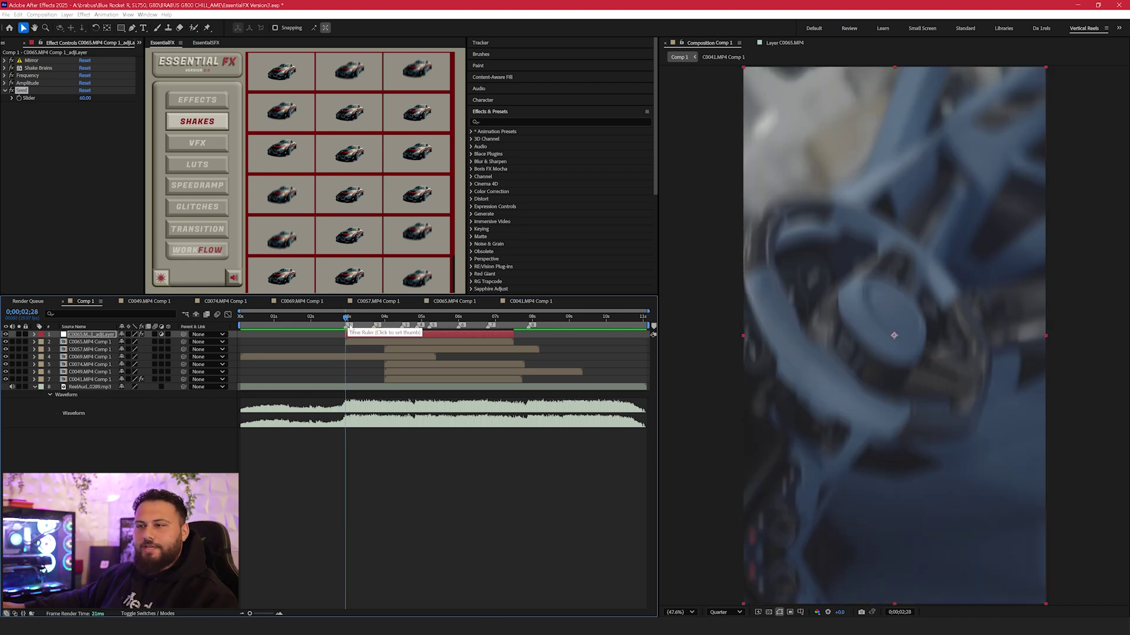
key(Delete)
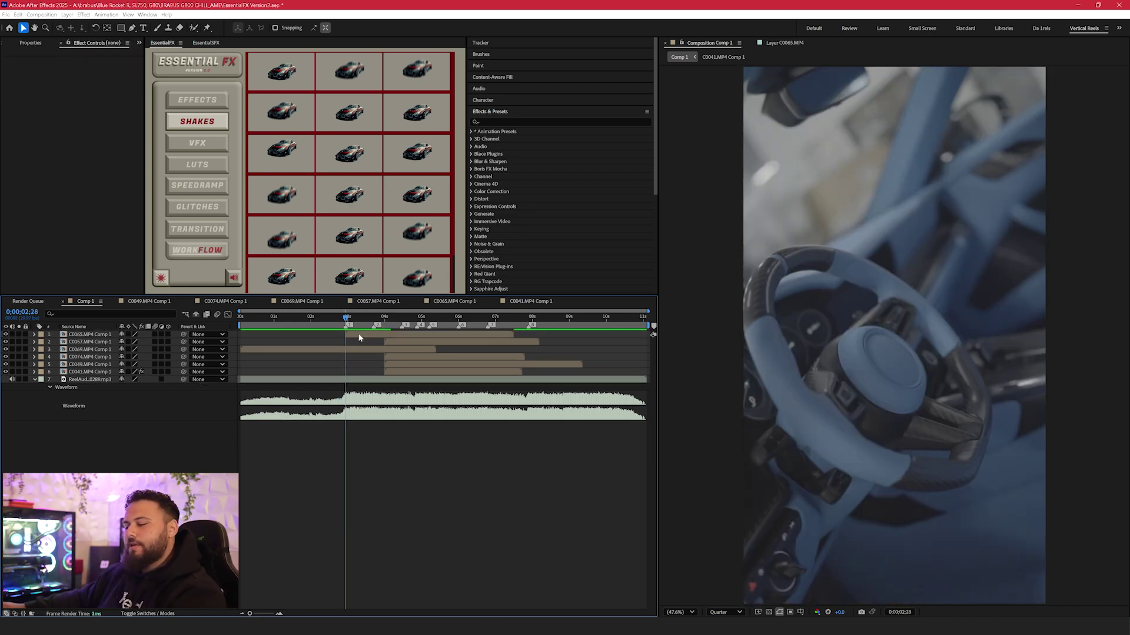
- Try the Floor Orb VFX clip over the C0065 footage with the Add blending mode, and delete it
click(194, 143)
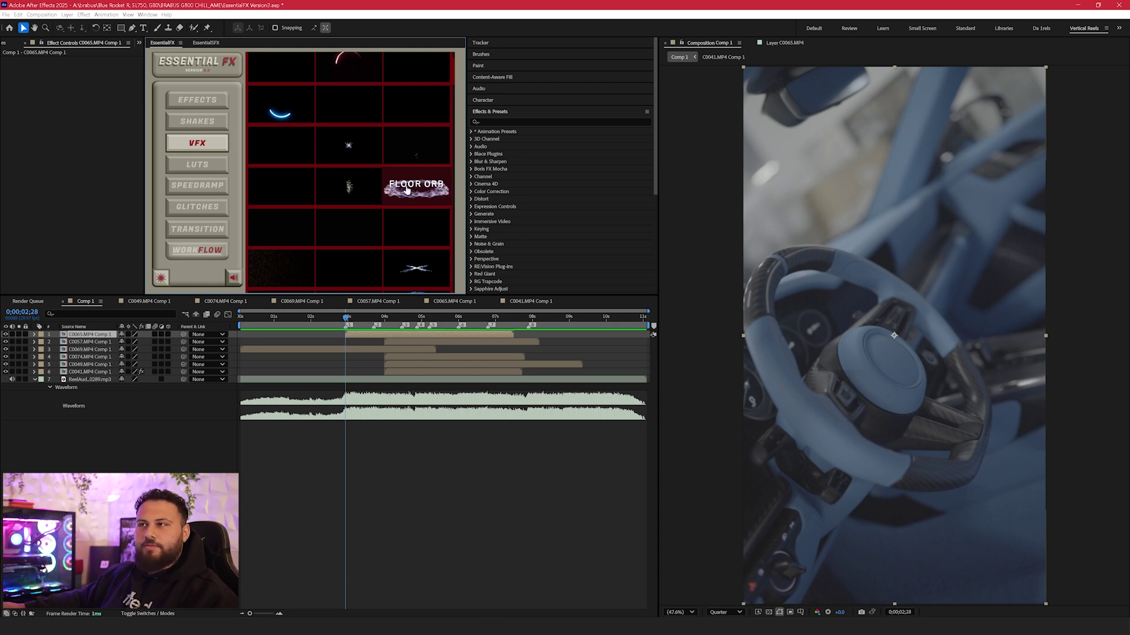
scroll(406, 193, down, 2)
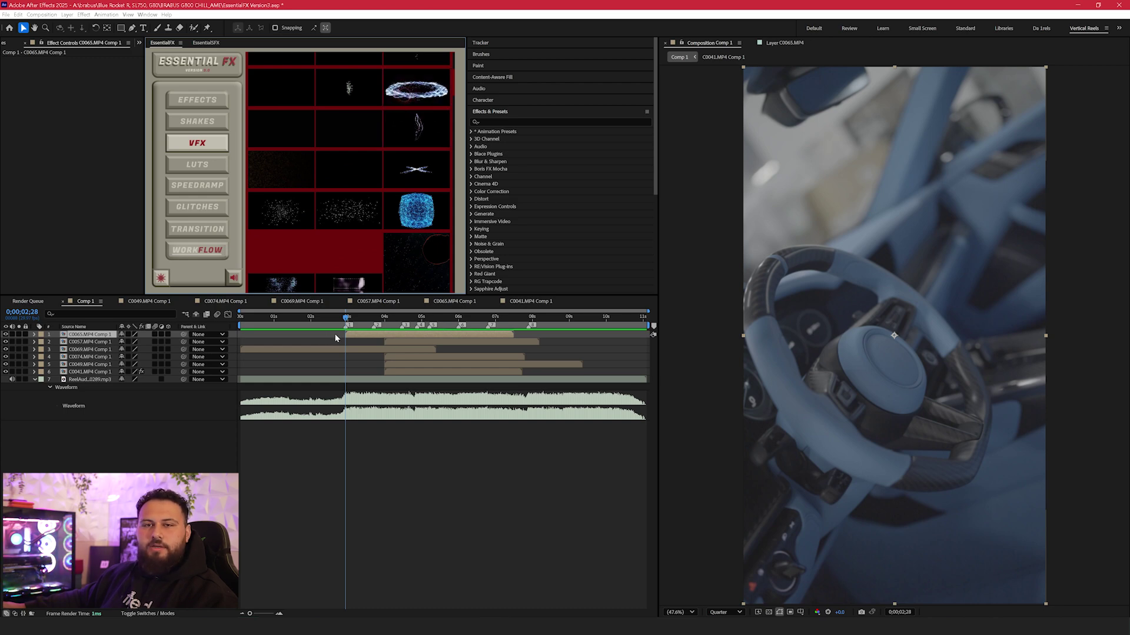
drag(361, 335, 340, 338)
right_click(340, 340)
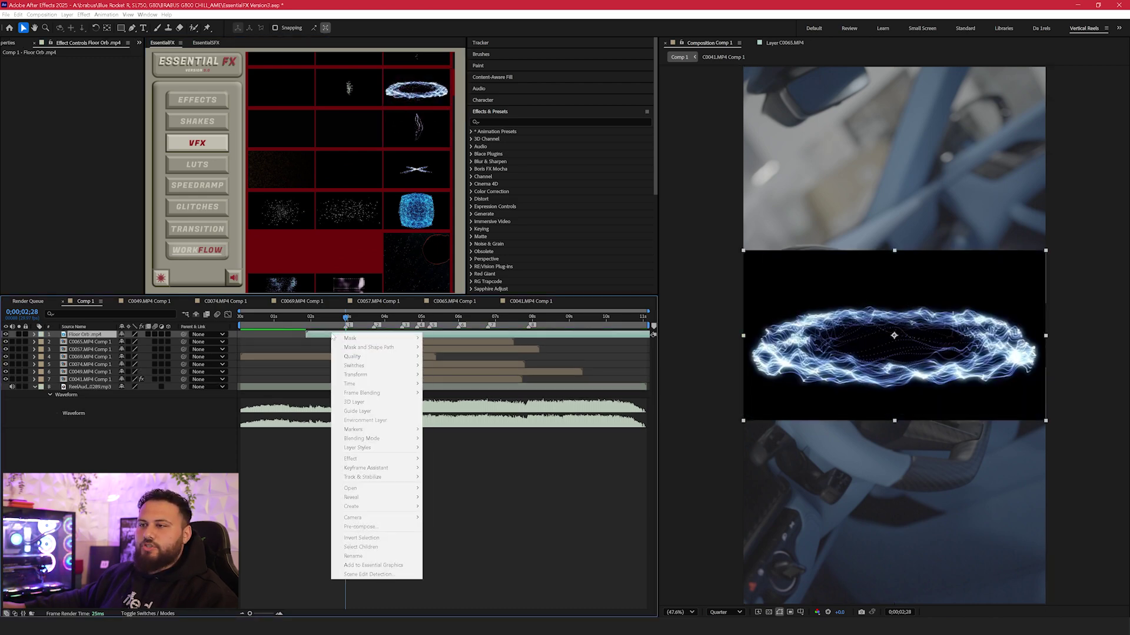
mouse_move(385, 442)
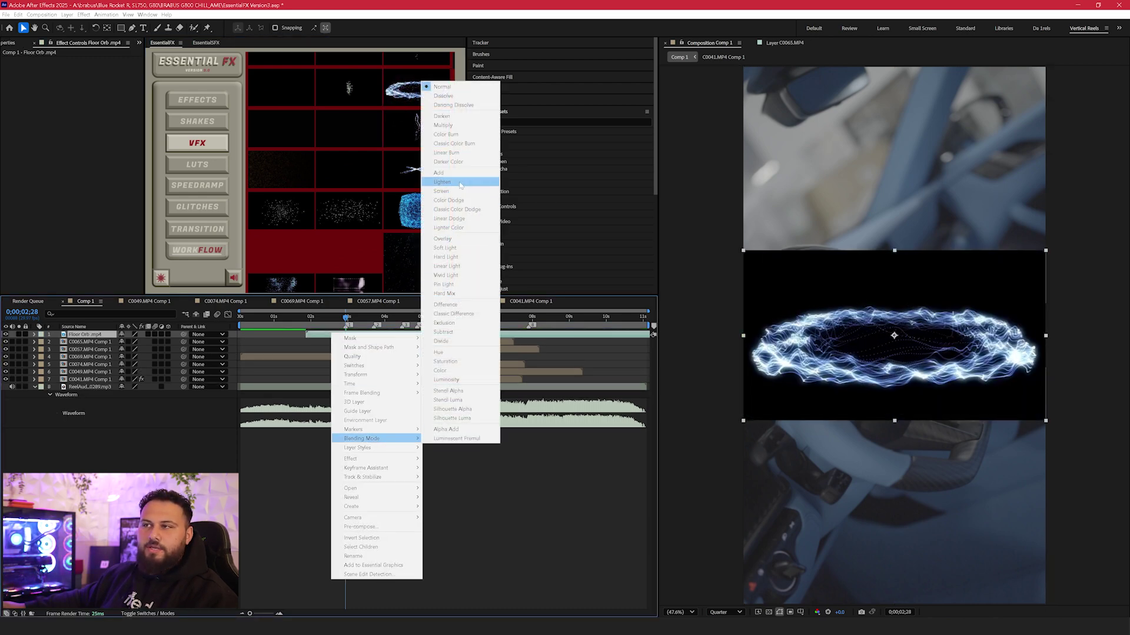
click(439, 173)
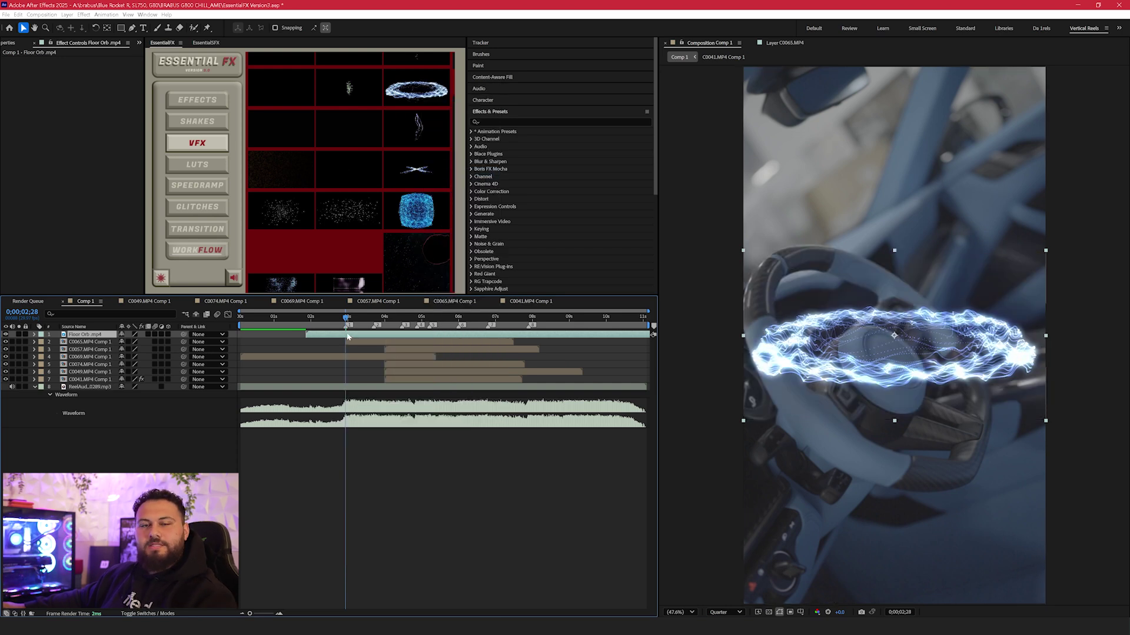
key(Delete)
- Try a color LUT from the library on the C0065.MP4 Comp 1 layer, and delete its adjustment layer
click(200, 165)
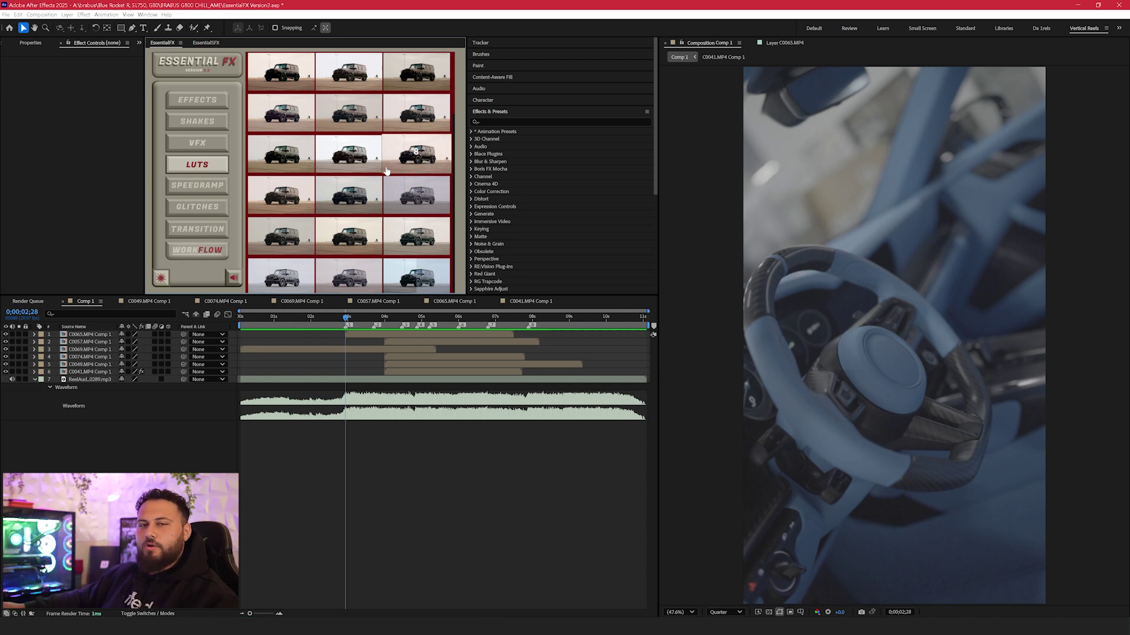
scroll(387, 171, down, 3)
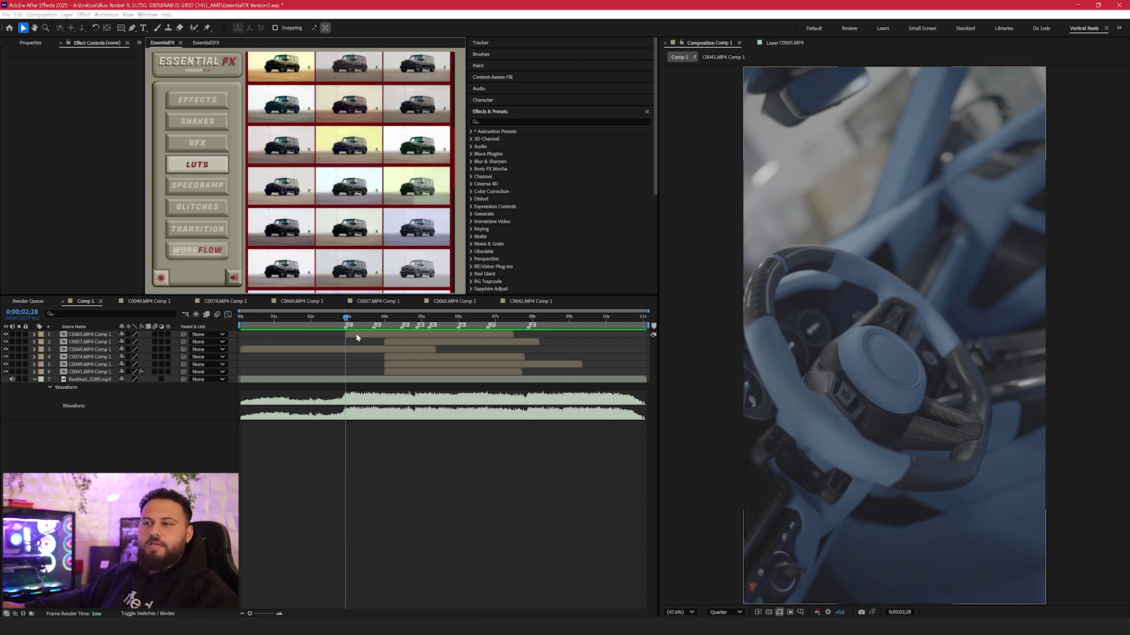
click(357, 336)
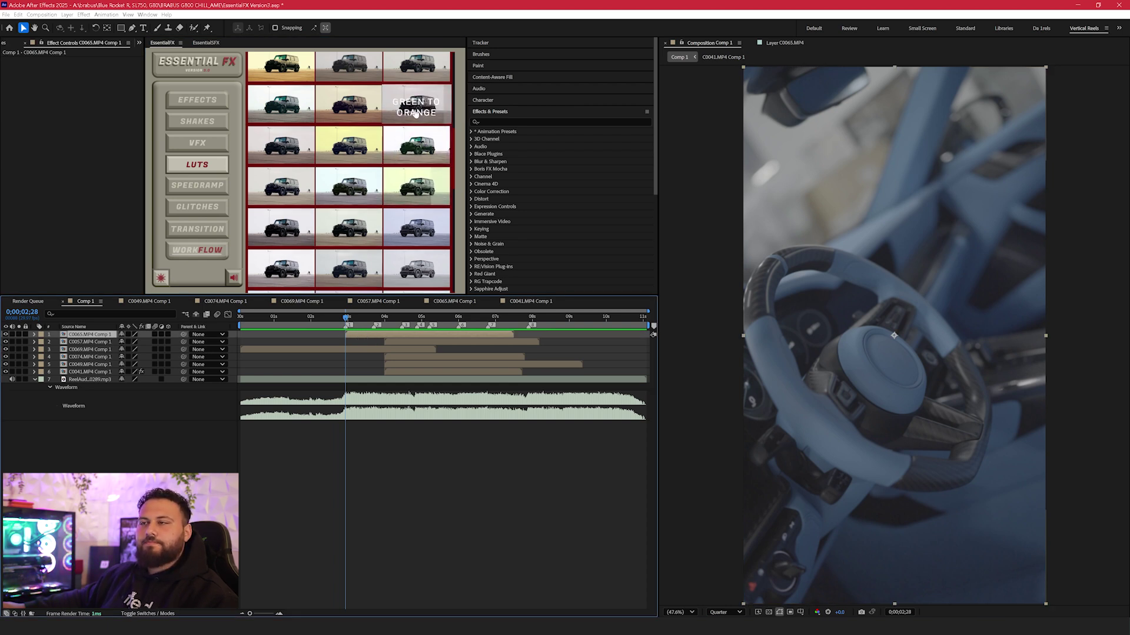
click(354, 234)
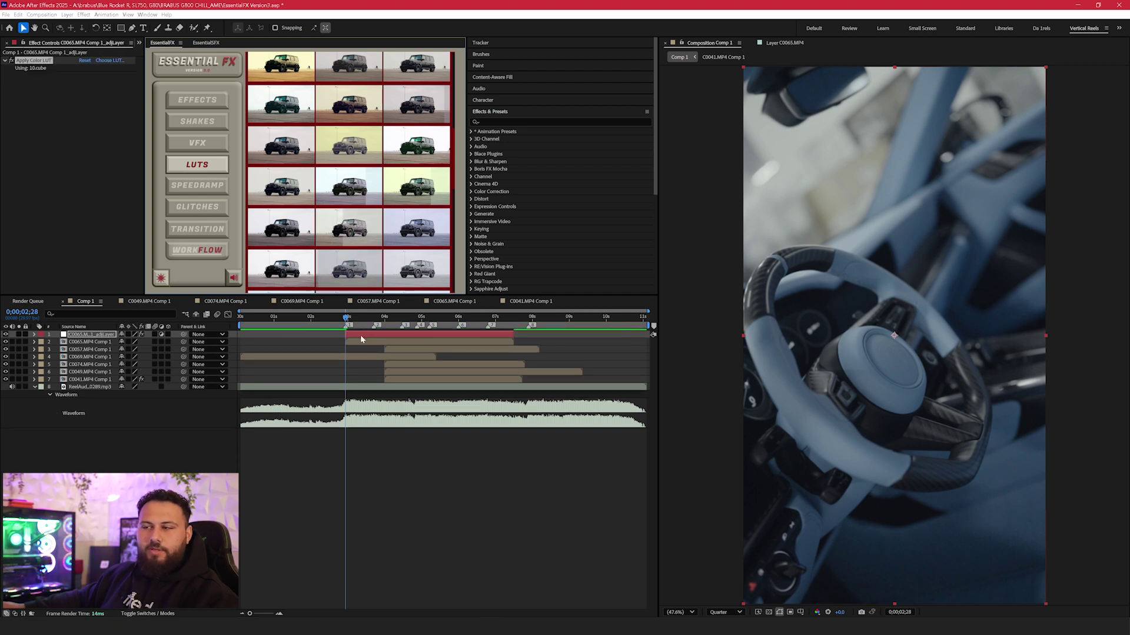
key(Delete)
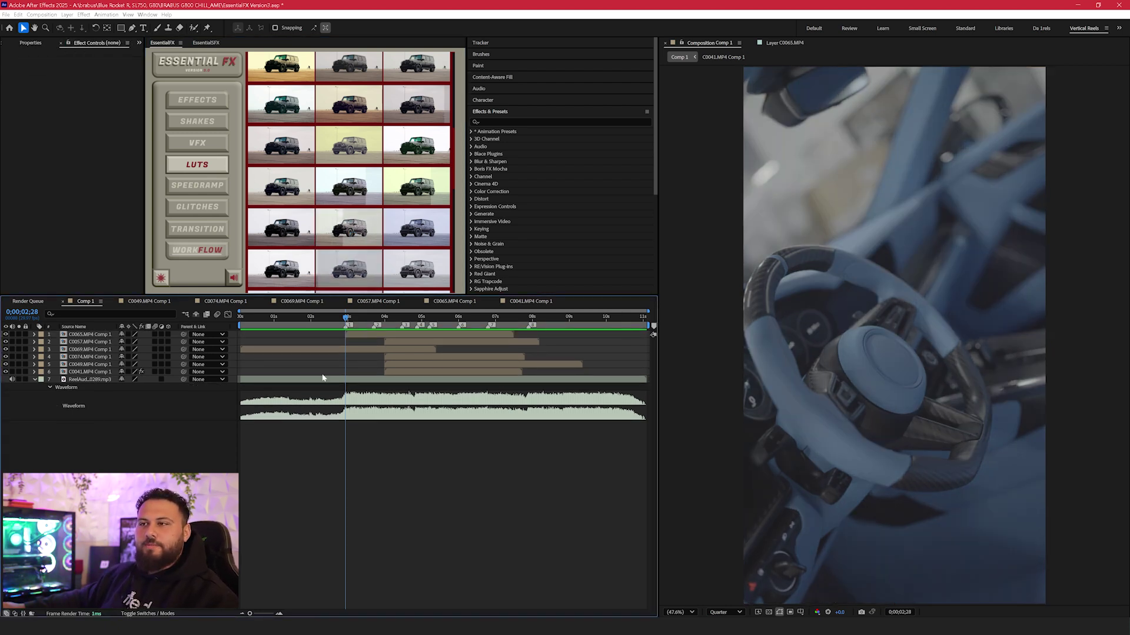
- Open the Speedramp section of the library and move the C0069.MP4 Comp 1 layer directly above C0041.MP4 Comp 1
click(356, 189)
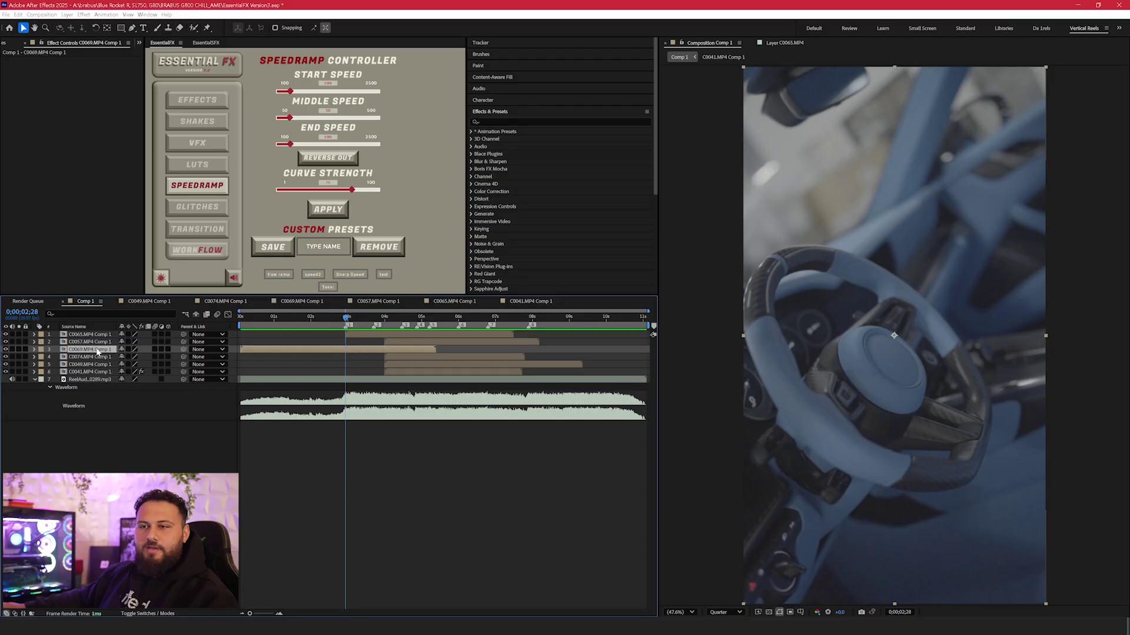
drag(97, 351, 103, 375)
drag(294, 320, 297, 320)
key(space)
- Stagger the clips so C0069 starts at marker 1, C0049 at marker 2, C0074 at marker 3, C0057 at marker 5 and C0065 at marker 6
drag(412, 334, 457, 334)
drag(458, 365, 390, 356)
click(345, 318)
drag(396, 349, 411, 349)
drag(480, 342, 525, 342)
drag(500, 334, 565, 334)
click(565, 355)
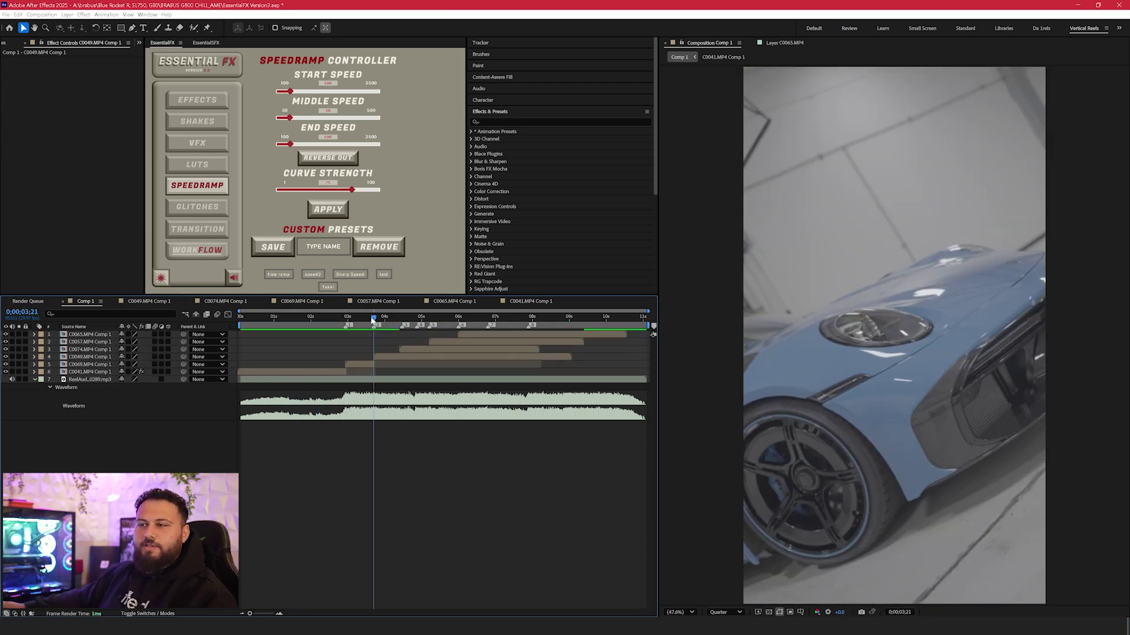
- Trim the C0069, C0049, C0074 and C0057 clips to end where the next one begins, and C0065 to end at marker 7
mouse_move(373, 318)
mouse_down()
mouse_move(354, 320)
mouse_move(376, 325)
mouse_up()
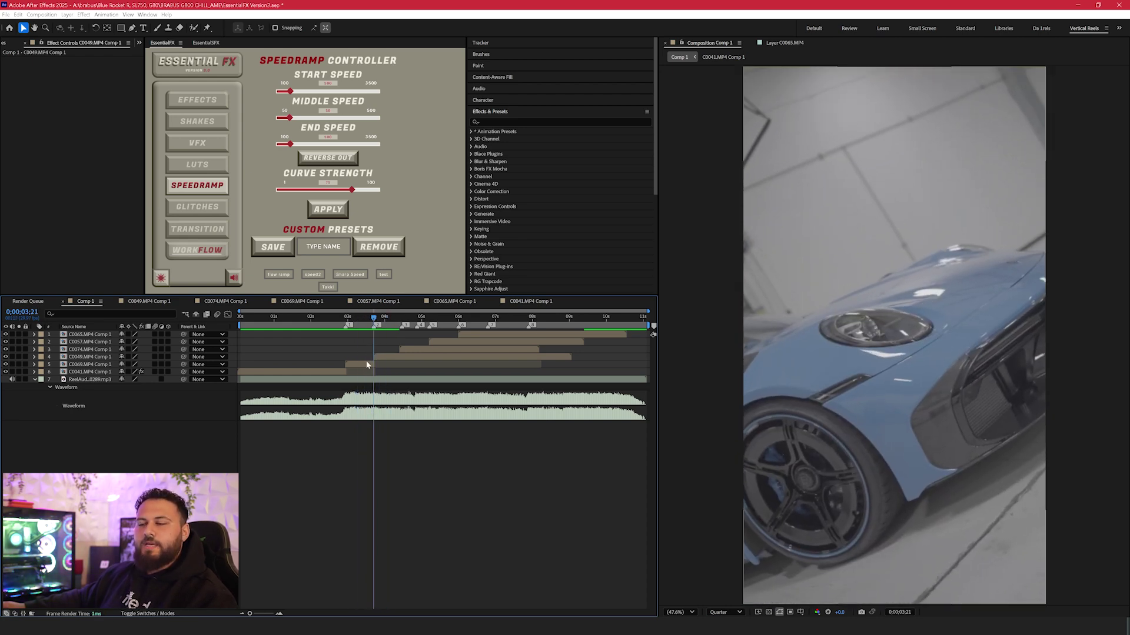
click(374, 365)
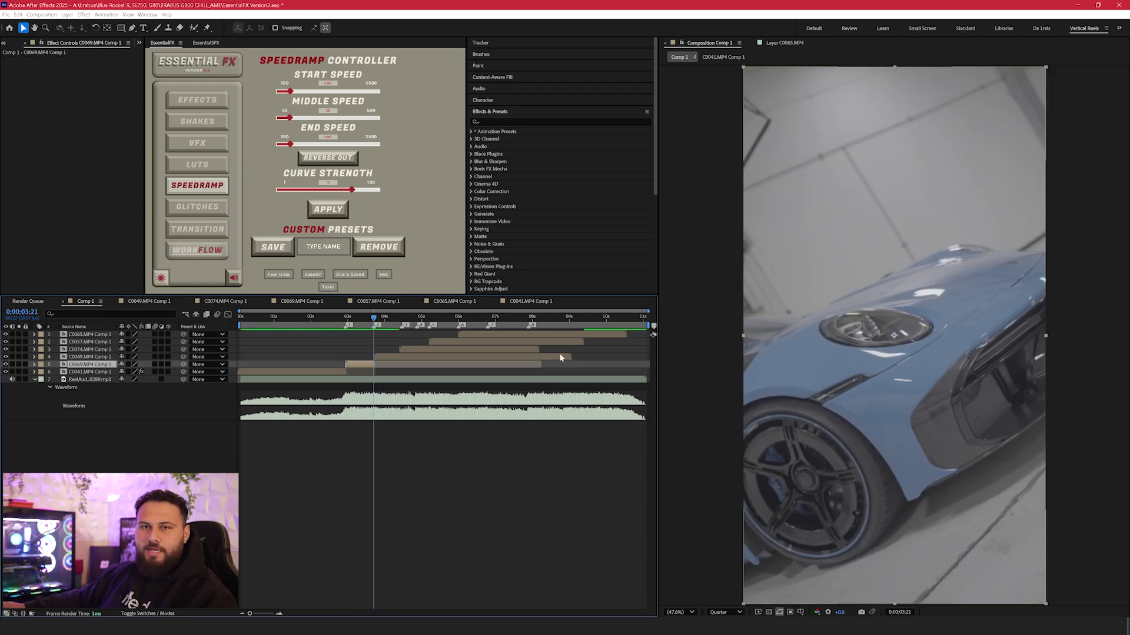
click(433, 348)
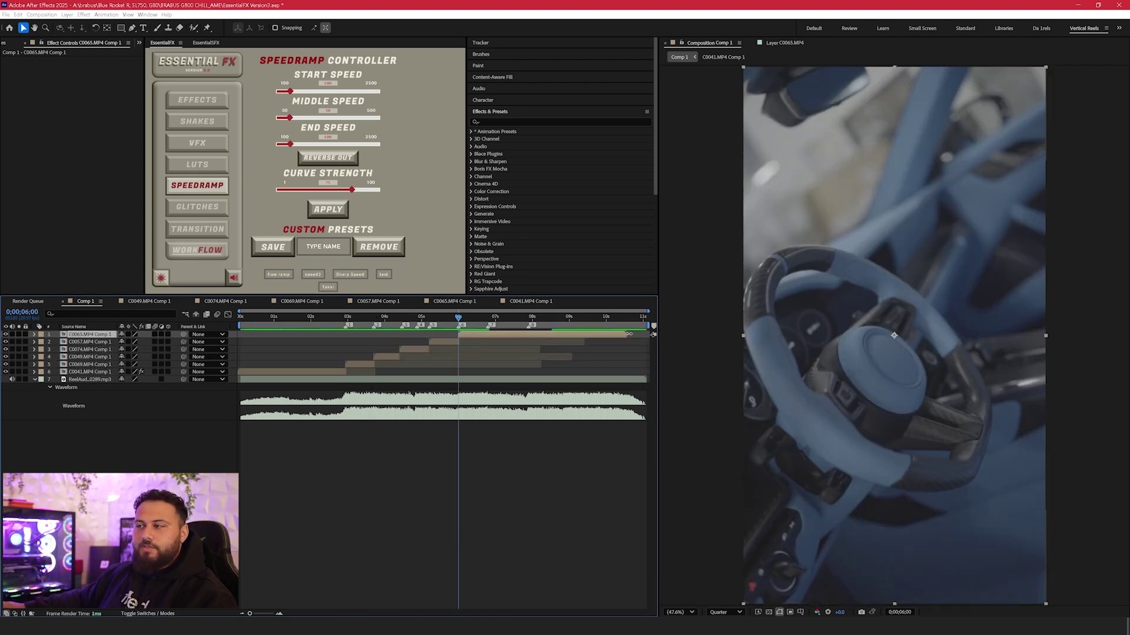
drag(624, 334, 356, 320)
click(486, 320)
- With the C0069.MP4 Comp 1 clip selected, switch the library to its dark theme and set the Start Speed to 934
click(379, 363)
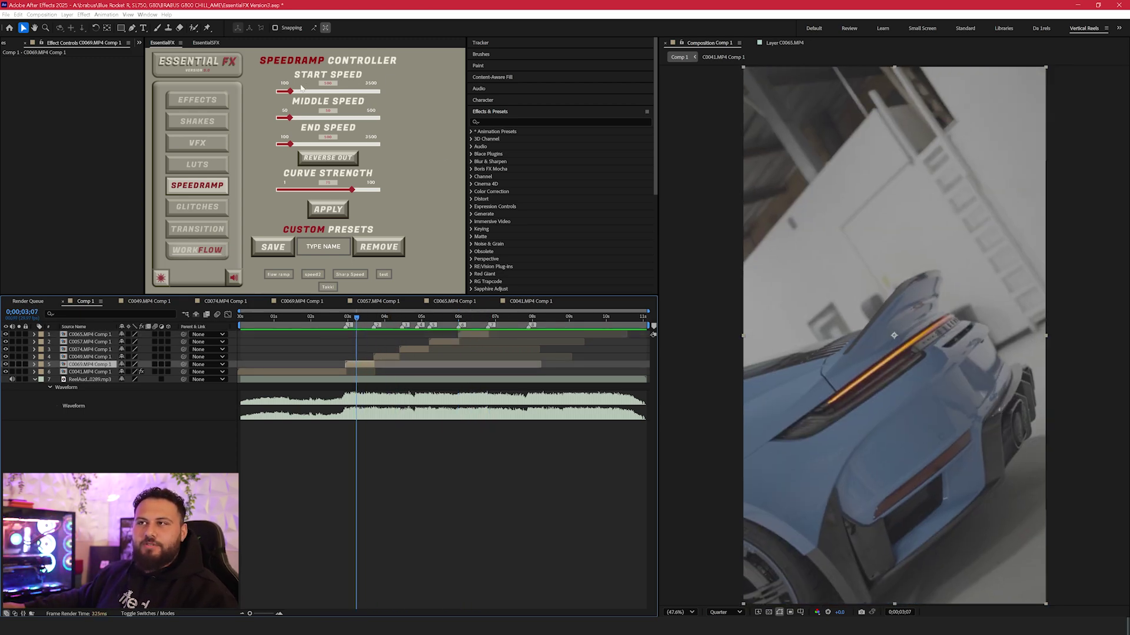
click(161, 277)
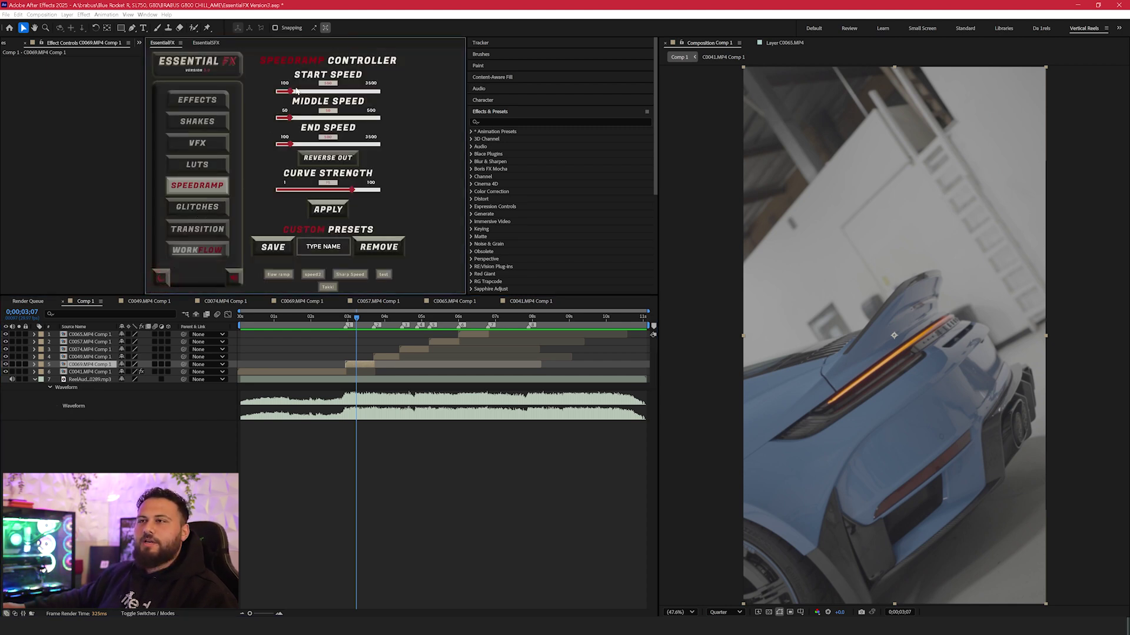
drag(292, 92, 312, 95)
drag(348, 318, 350, 321)
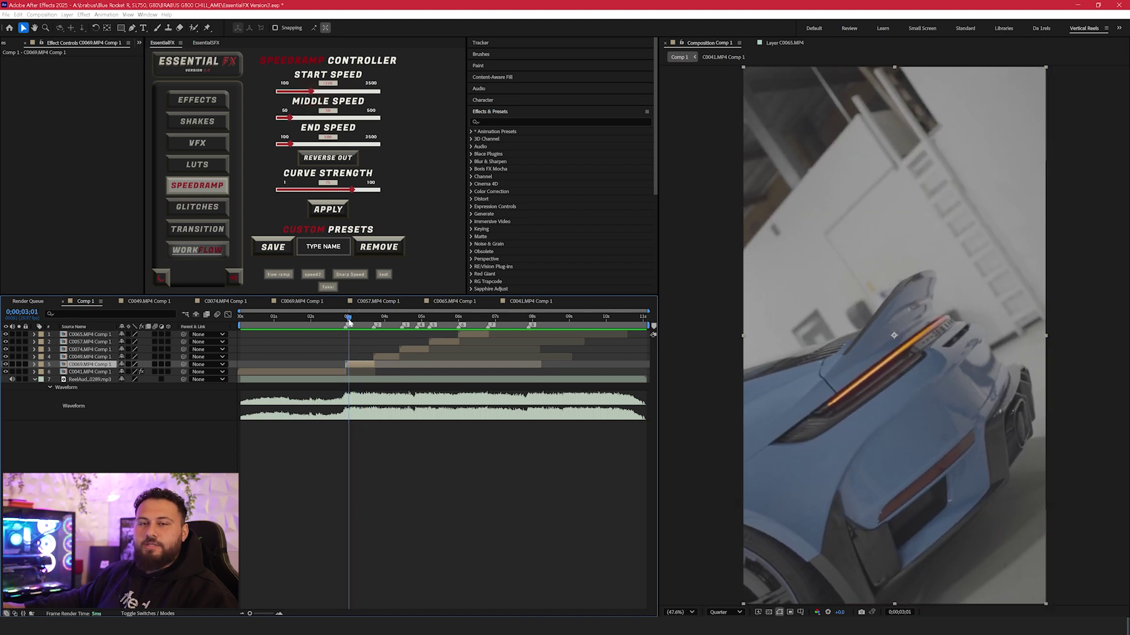
drag(310, 93, 303, 96)
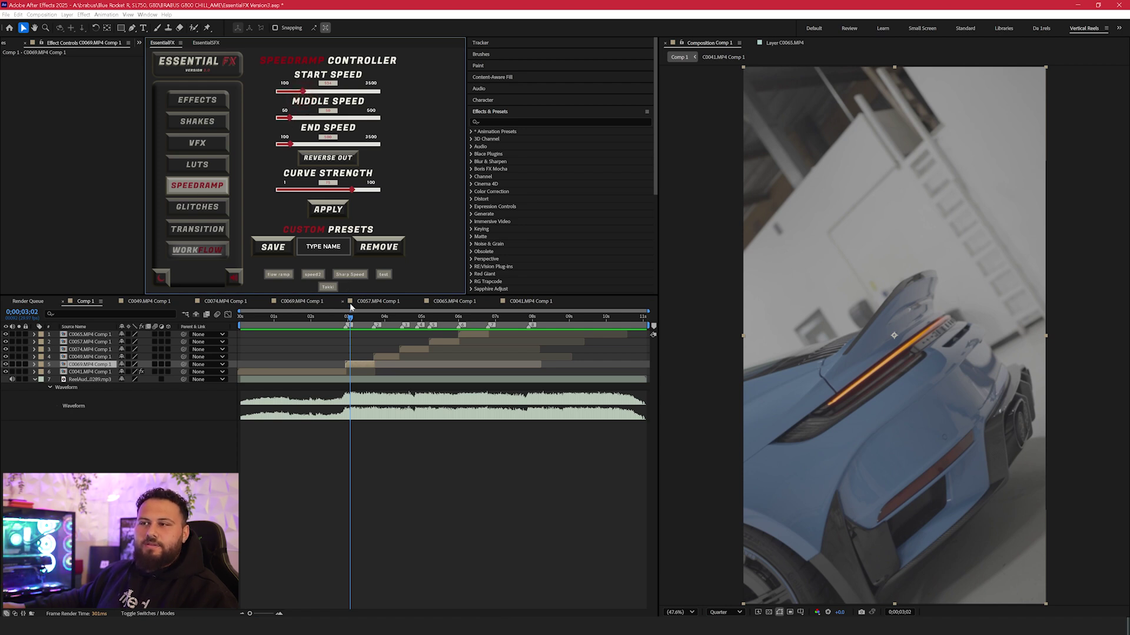
- Set the speed ramp's Middle Speed to 150 for the C0069 clip and play back its middle section
key(space)
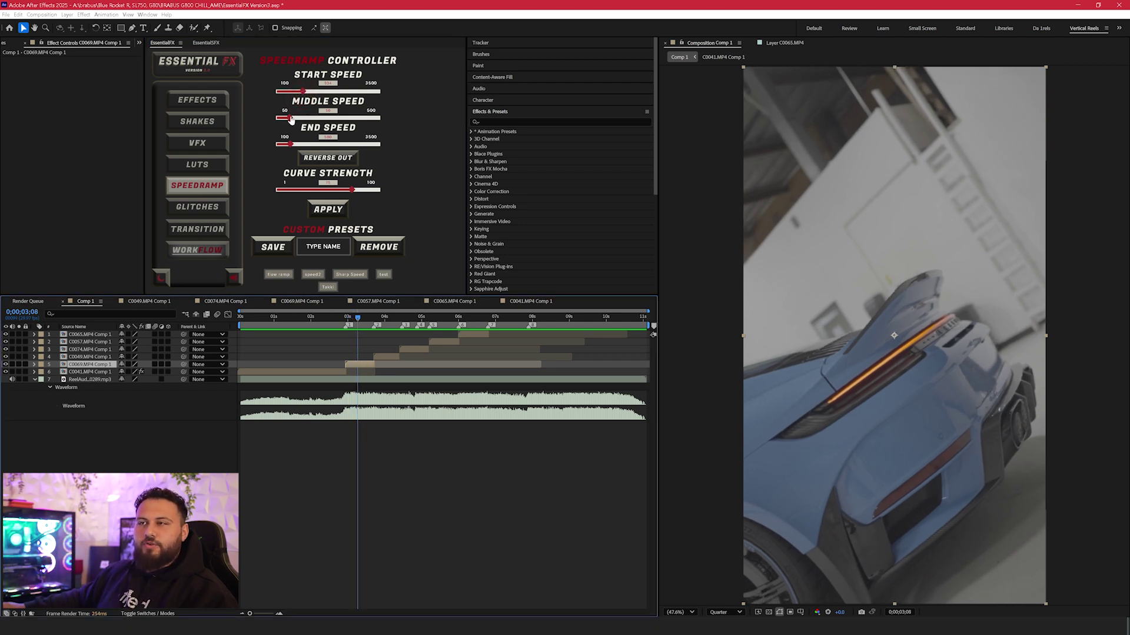
drag(291, 120, 259, 119)
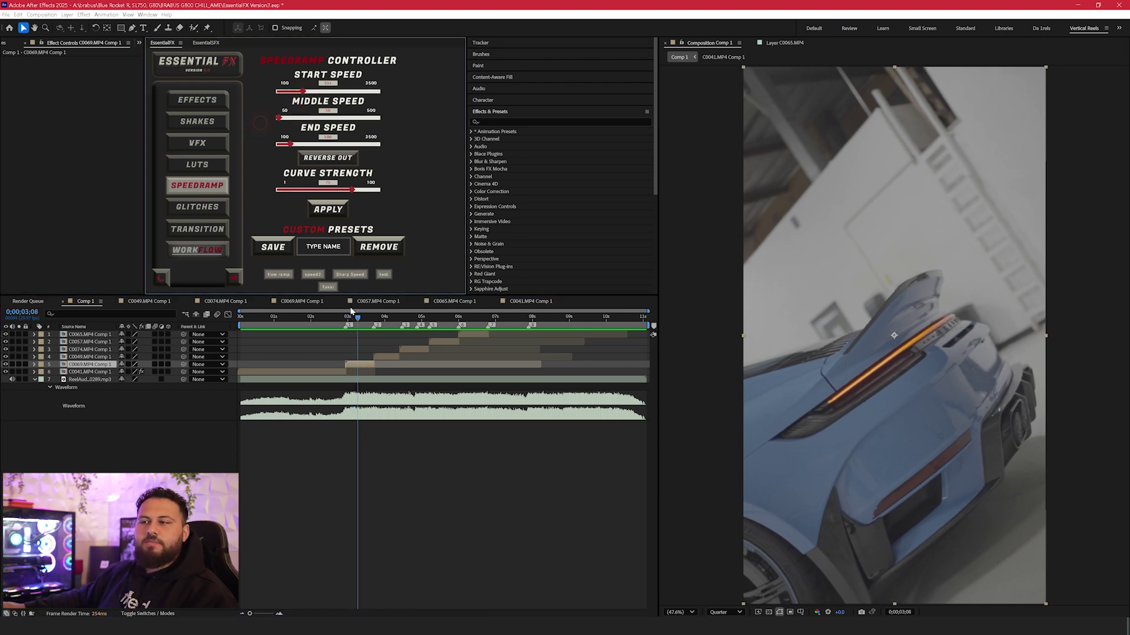
mouse_move(279, 118)
mouse_down()
mouse_move(307, 121)
mouse_move(297, 118)
mouse_up()
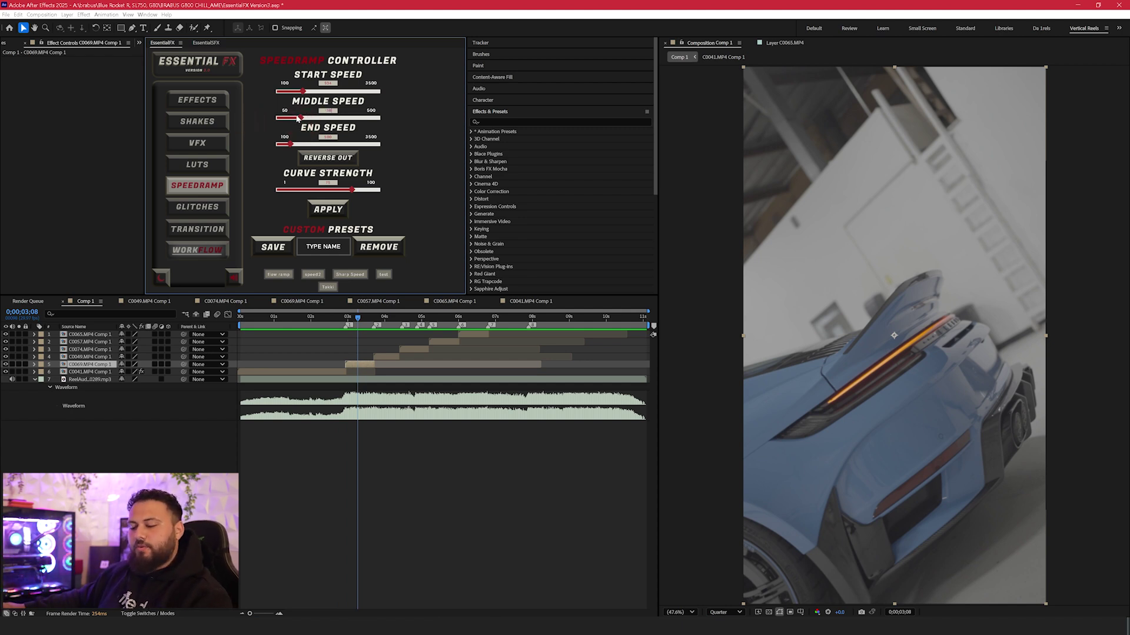
click(396, 143)
key(space)
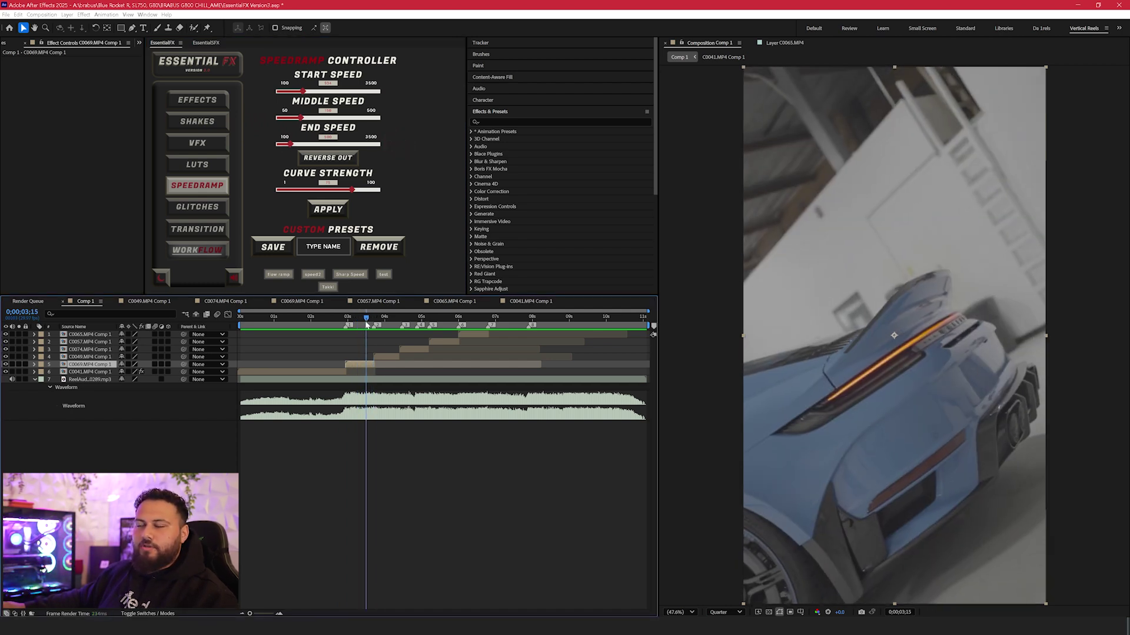
- Set the speed ramp's End Speed to 1005 for the C0069 clip
click(294, 147)
drag(294, 147, 305, 146)
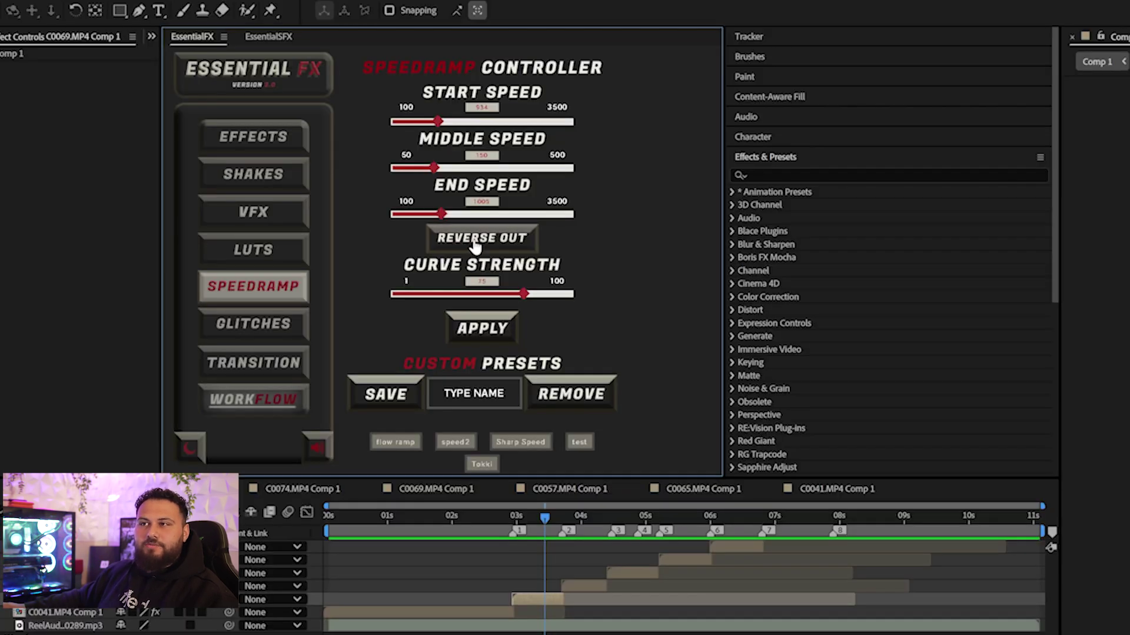
drag(541, 511, 553, 515)
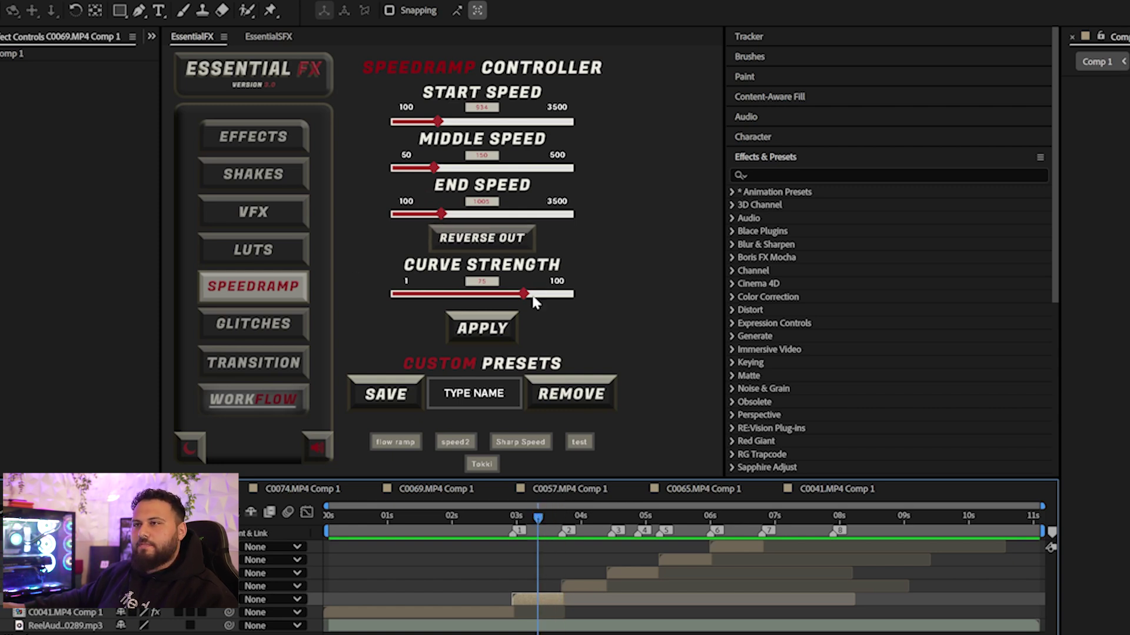
- Try Curve Strength values of 92 and 100 for the C0069 clip's speed ramp
drag(524, 294, 556, 300)
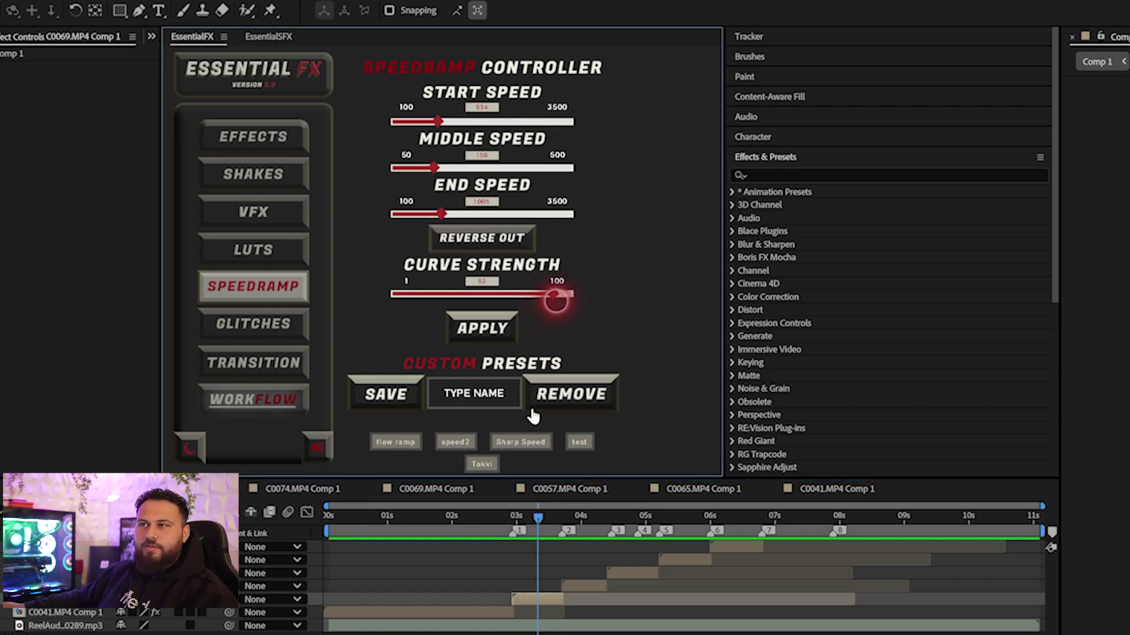
click(306, 513)
click(306, 513)
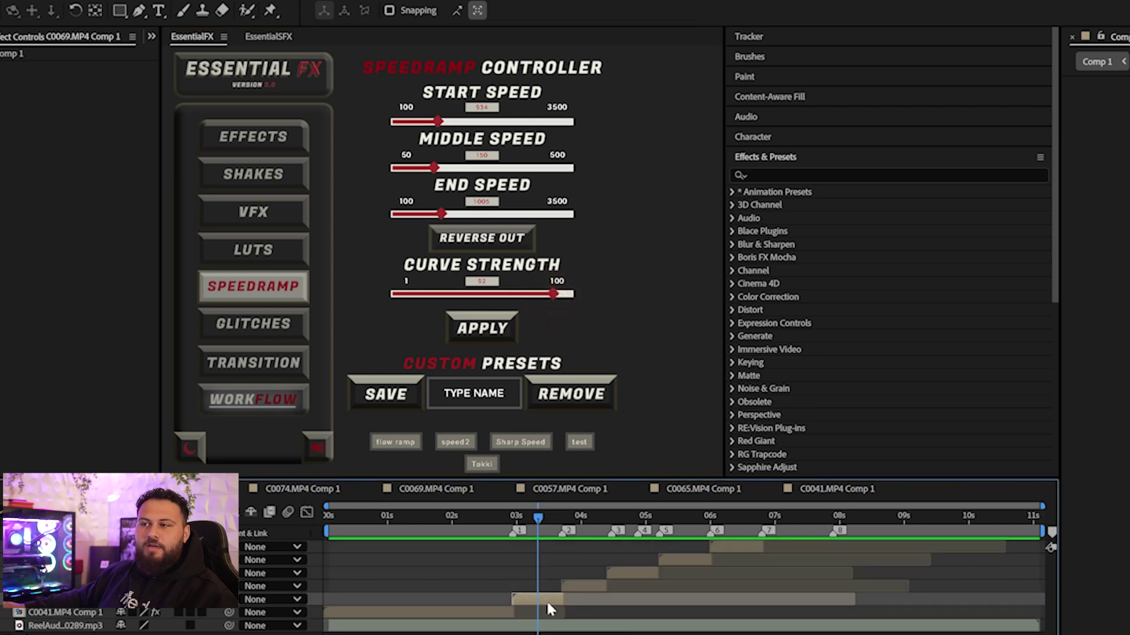
click(520, 517)
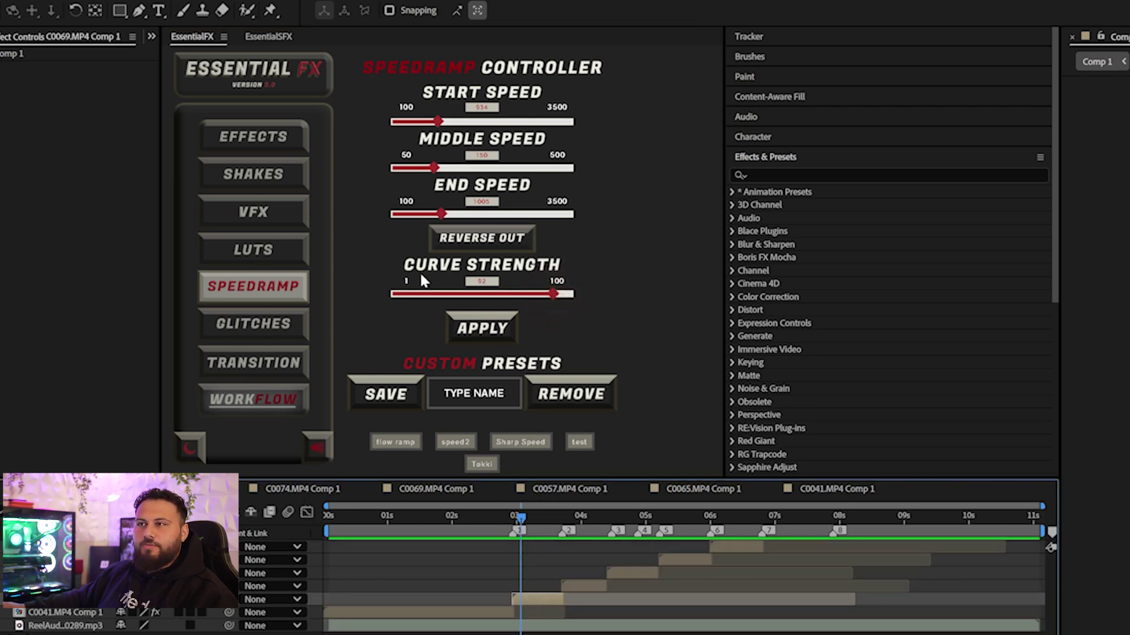
drag(554, 299, 587, 306)
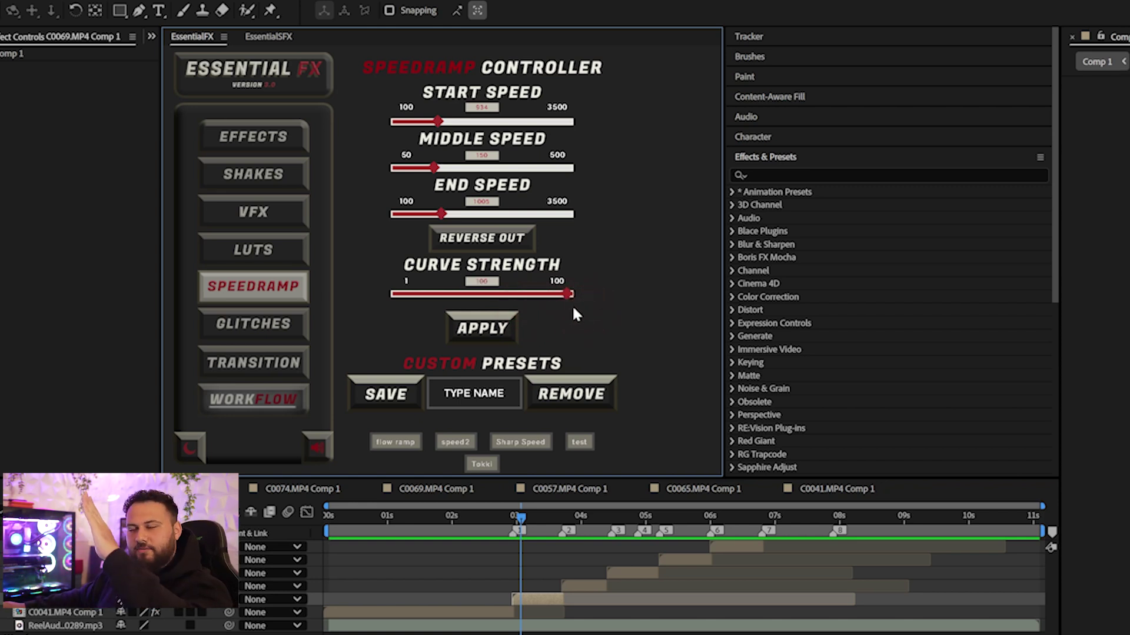
- Set the Curve Strength to 82 and apply the speed ramp to the C0069.MP4 Comp 1 layer
drag(561, 298, 530, 301)
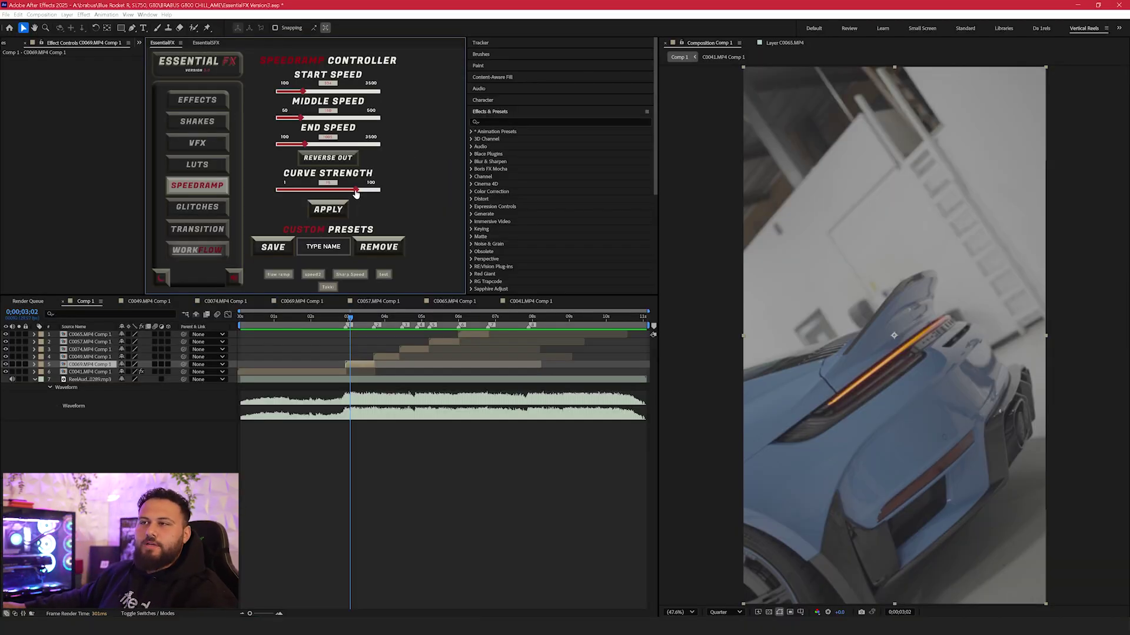
click(356, 193)
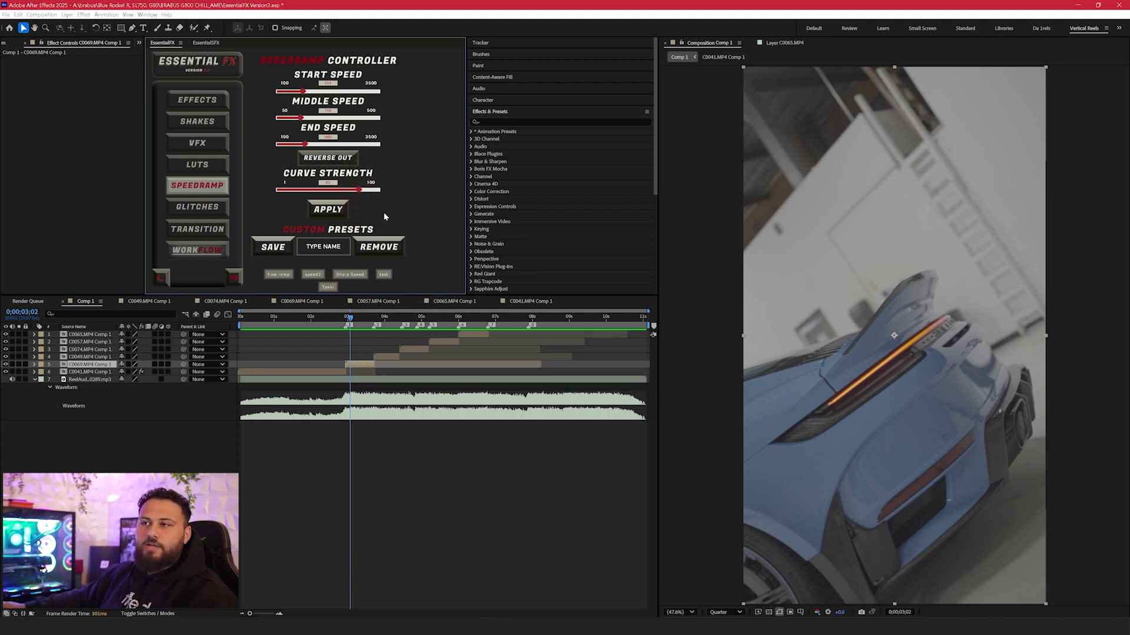
click(327, 247)
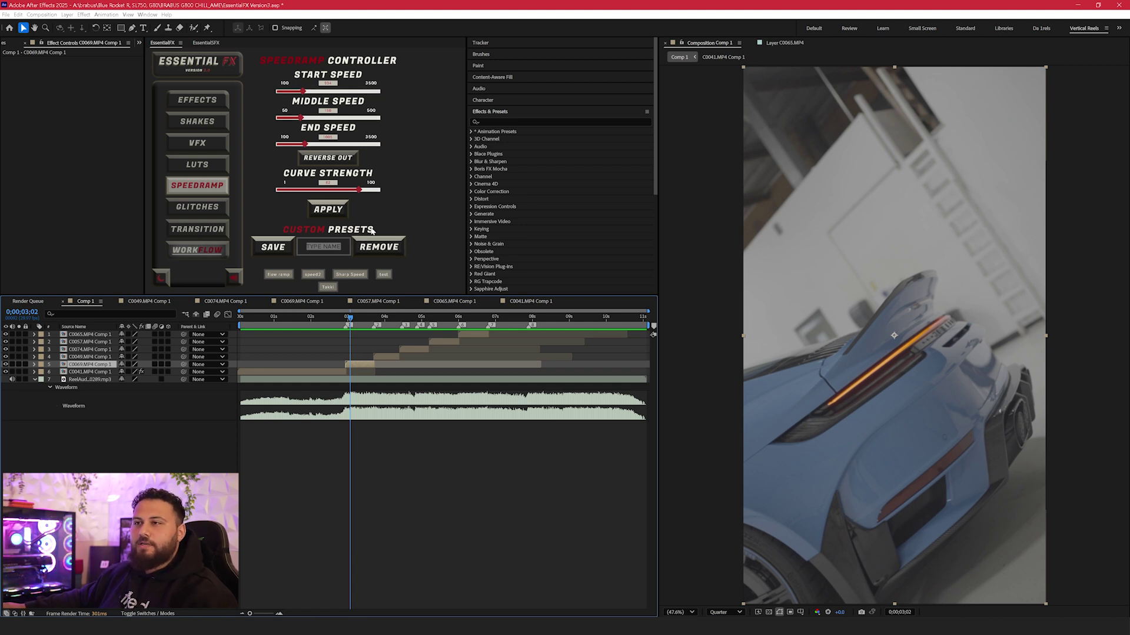
click(341, 210)
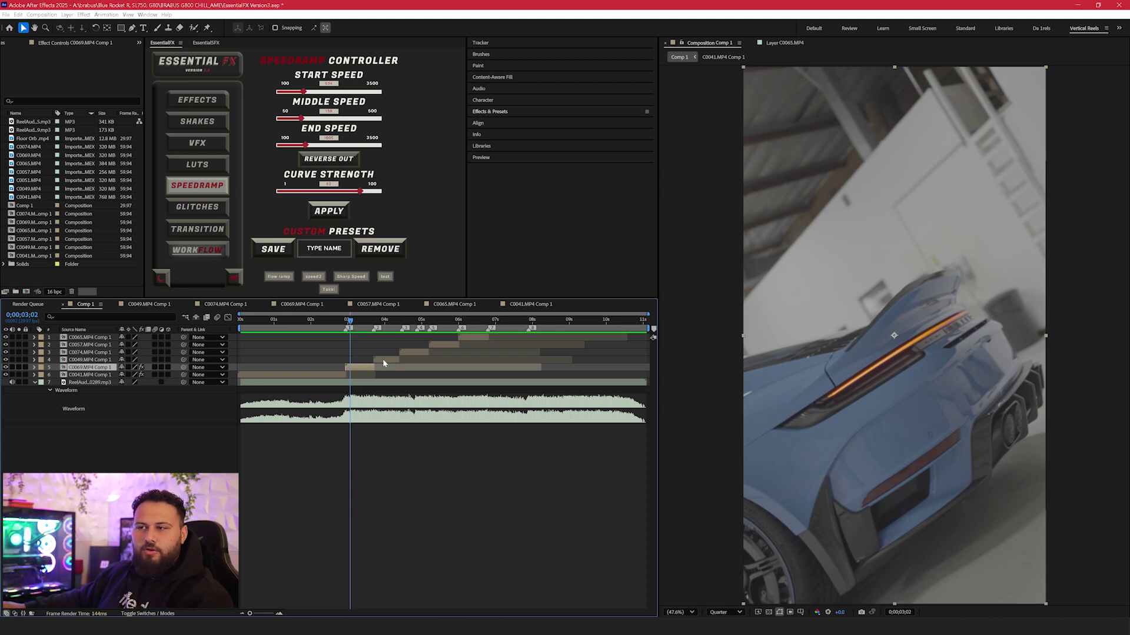
- Reveal the C0069 layer's modified properties to examine the Timewarp expression and speed ramp sliders, and collapse them
key(u)
key(u)
click(403, 494)
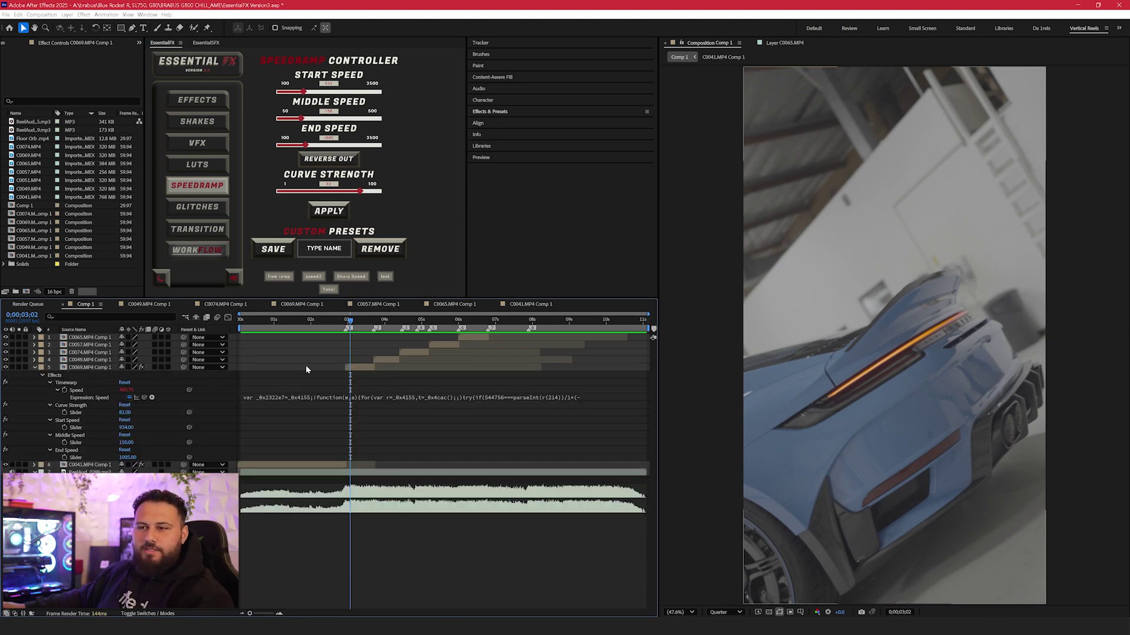
key(u)
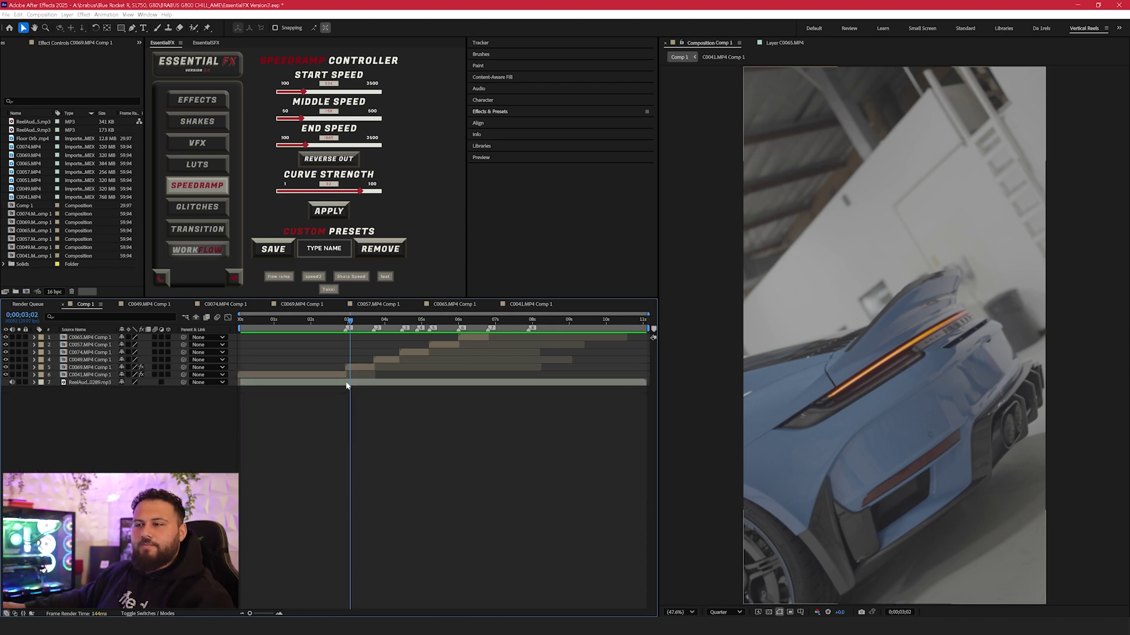
- Preview the speed ramp on the C0069 clip, including the cut from the wheel shot before marker 1
key(space)
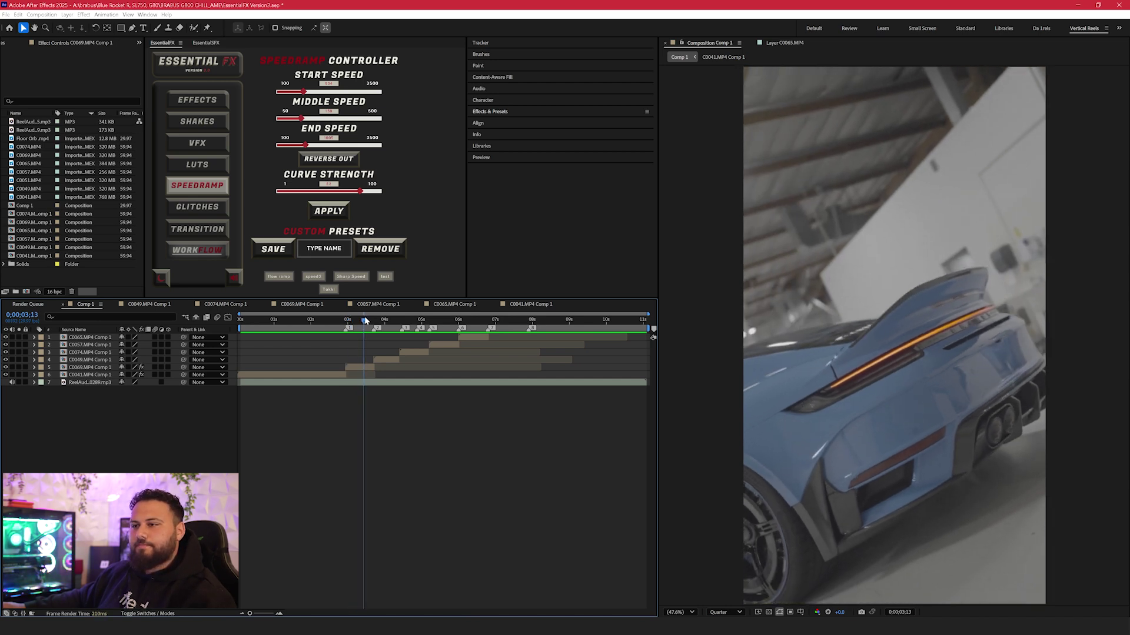
click(345, 321)
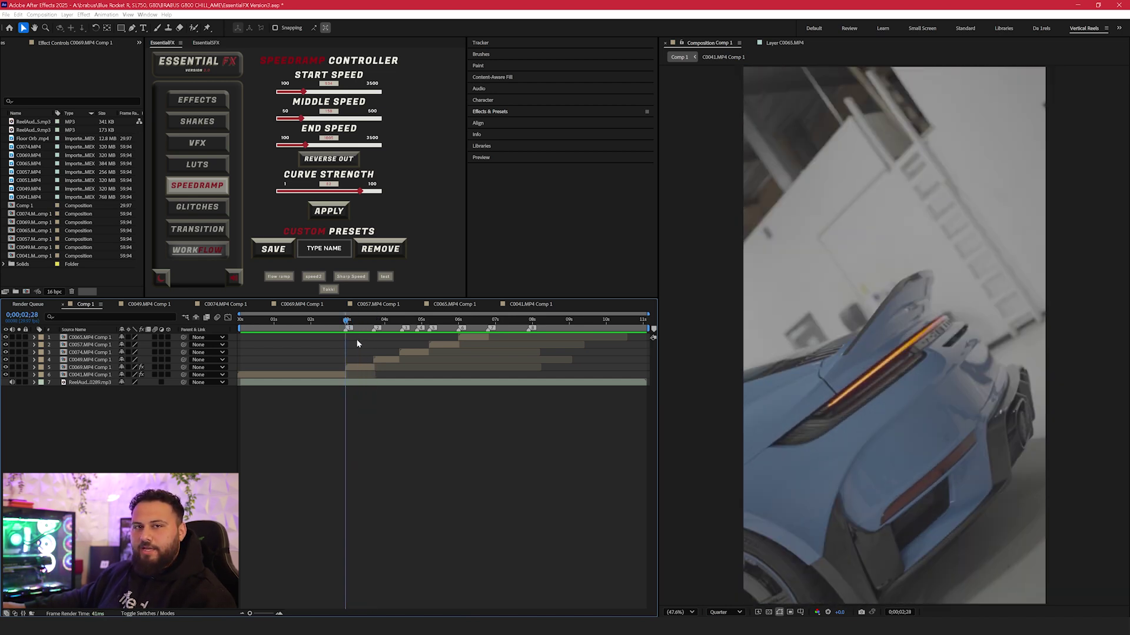
click(361, 366)
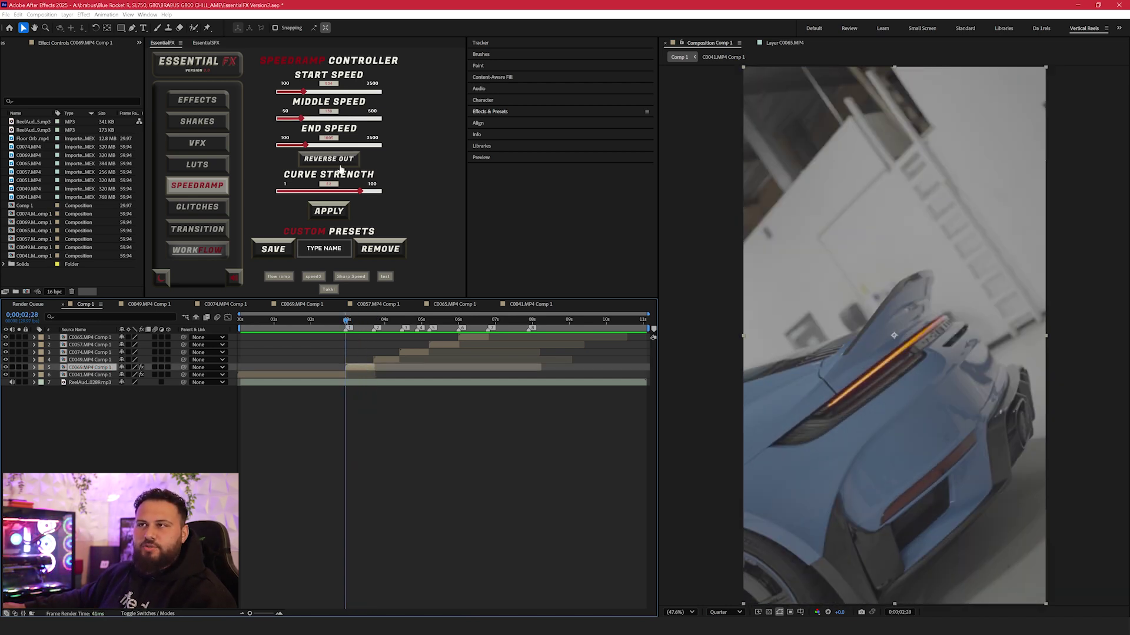
click(333, 322)
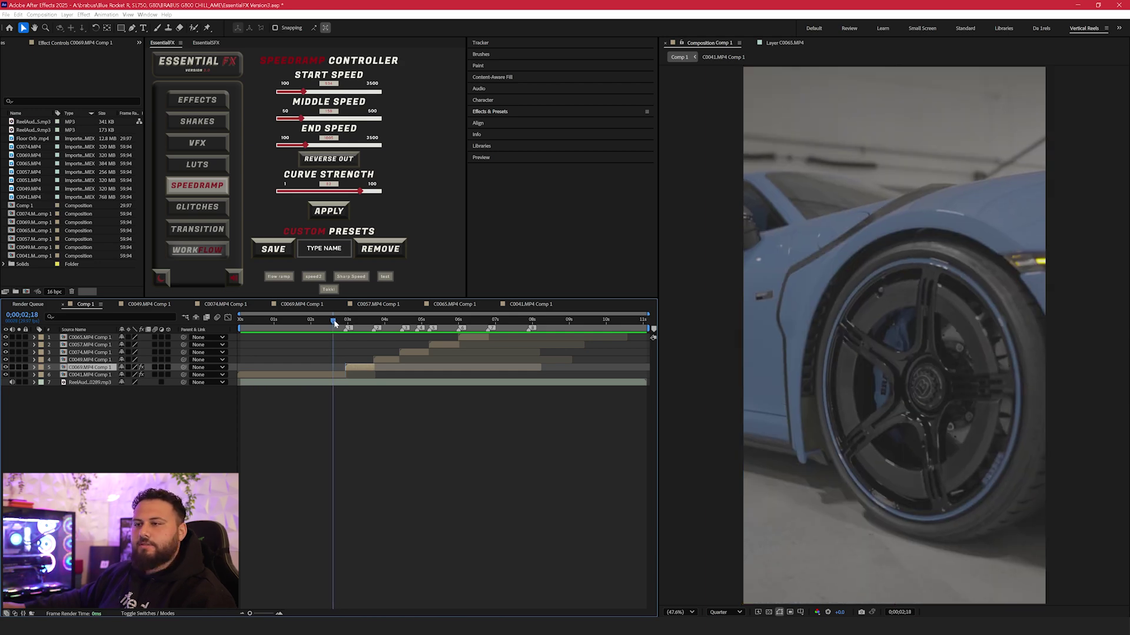
key(space)
drag(334, 322, 326, 322)
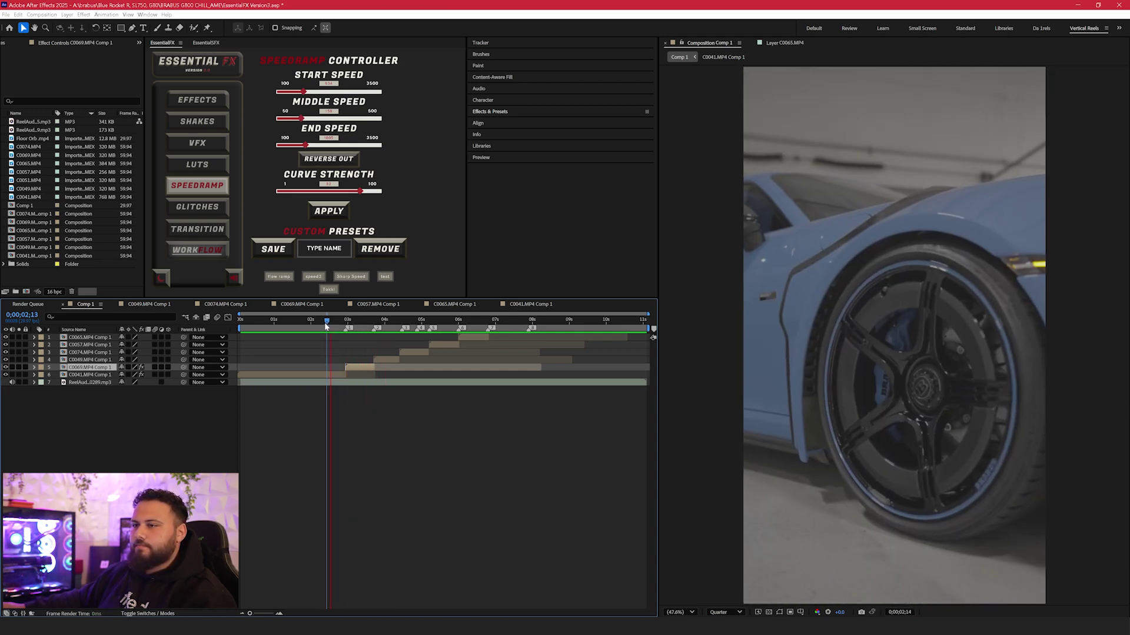
- Increase the Start Speed, End Speed and Curve Strength, and reapply the speed ramp to the C0069 clip
click(320, 92)
drag(304, 150, 322, 148)
click(333, 218)
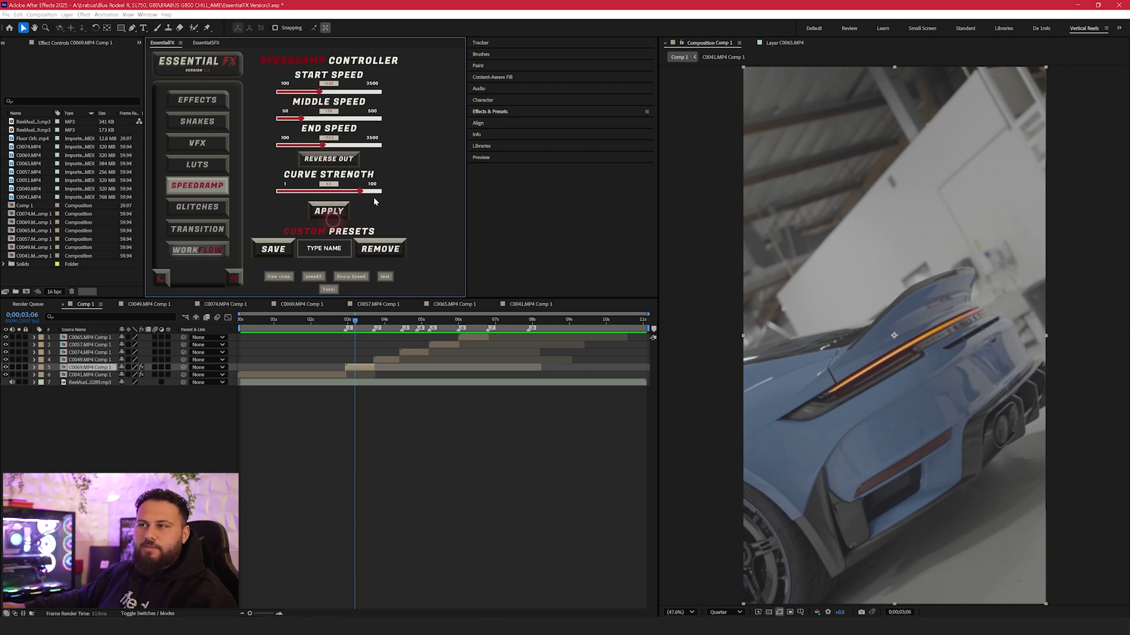
drag(360, 191, 373, 193)
click(329, 211)
- Play back the stronger speed ramp on the C0069 clip, starting shortly before marker 1
click(345, 323)
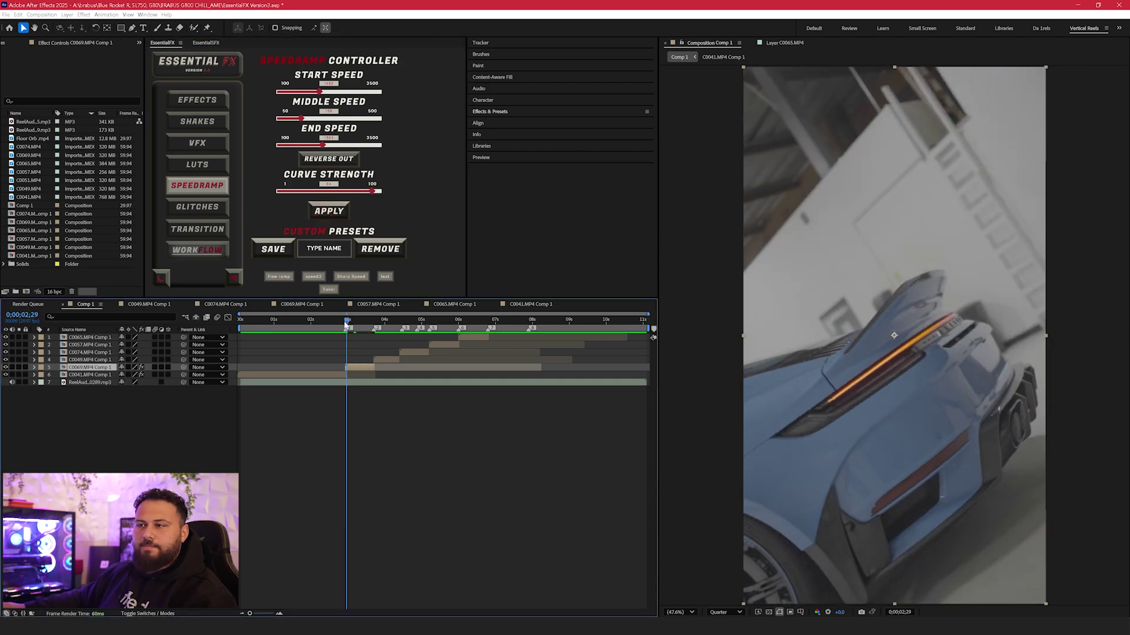
drag(345, 323, 338, 326)
key(space)
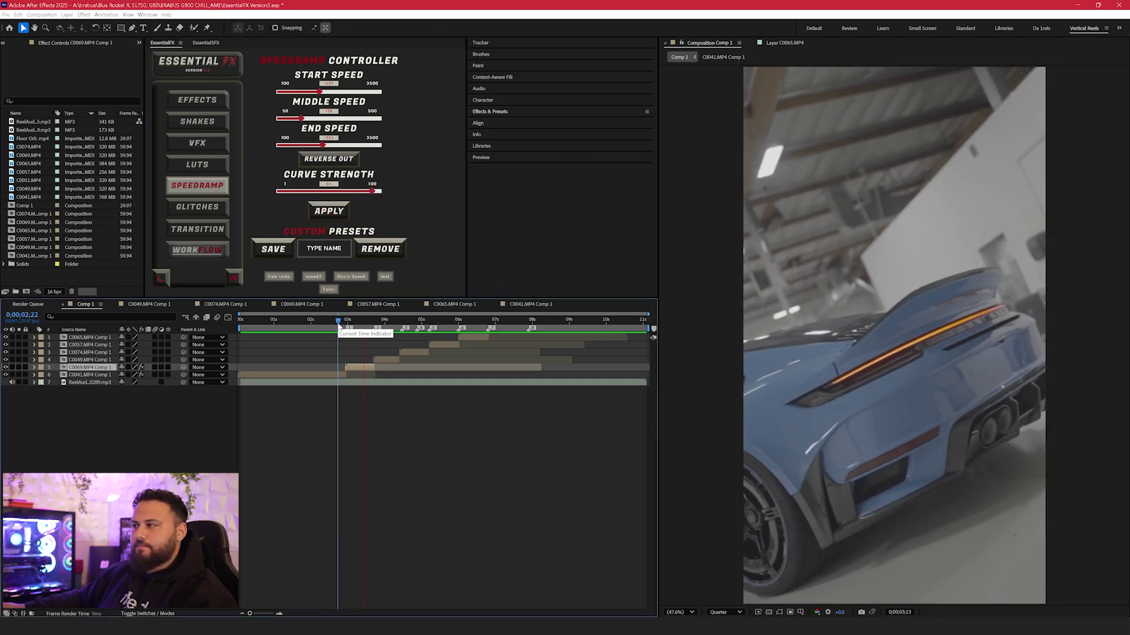
click(333, 326)
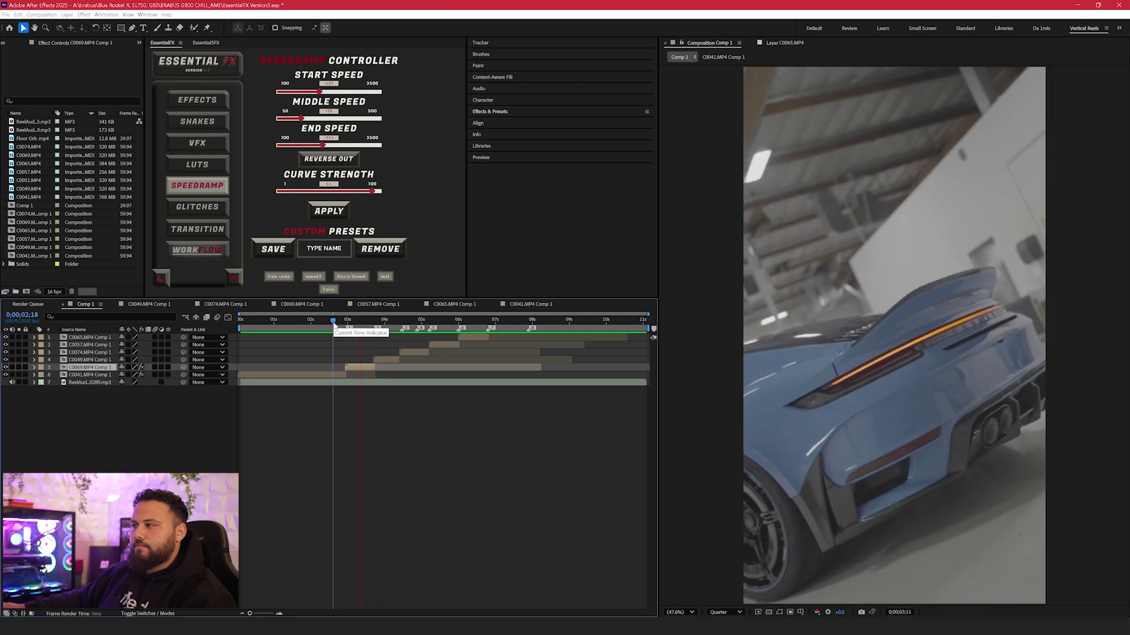
click(347, 323)
- Apply the current speed ramp settings to the C0049, C0074, C0057 and C0065 clips together
click(389, 344)
click(391, 359)
click(362, 366)
click(357, 322)
click(393, 360)
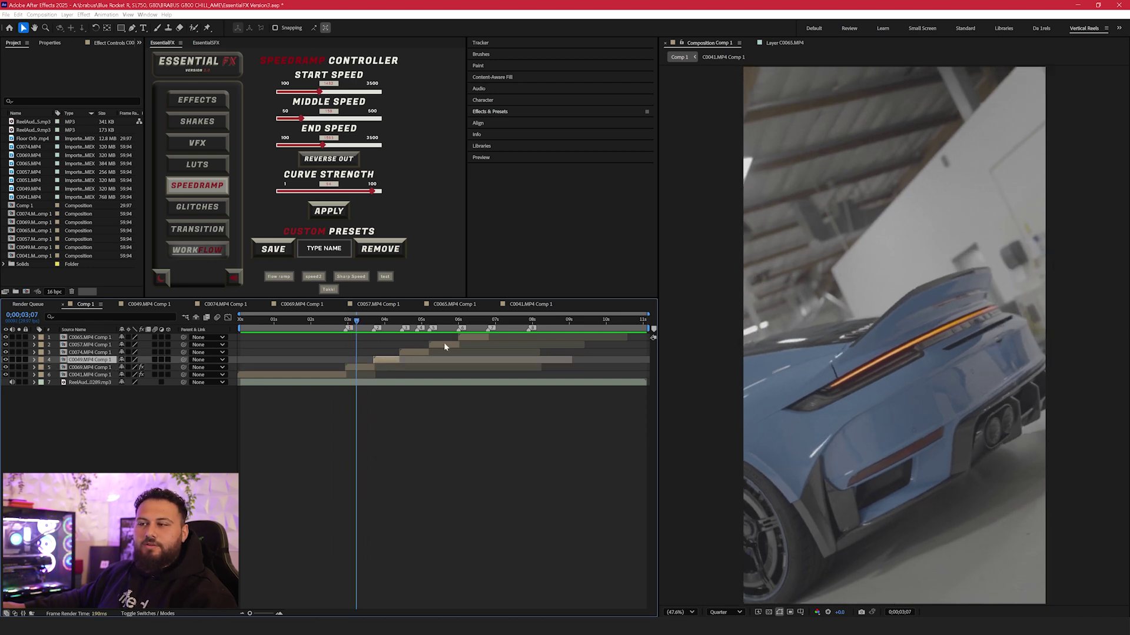
shift+click(464, 337)
click(326, 215)
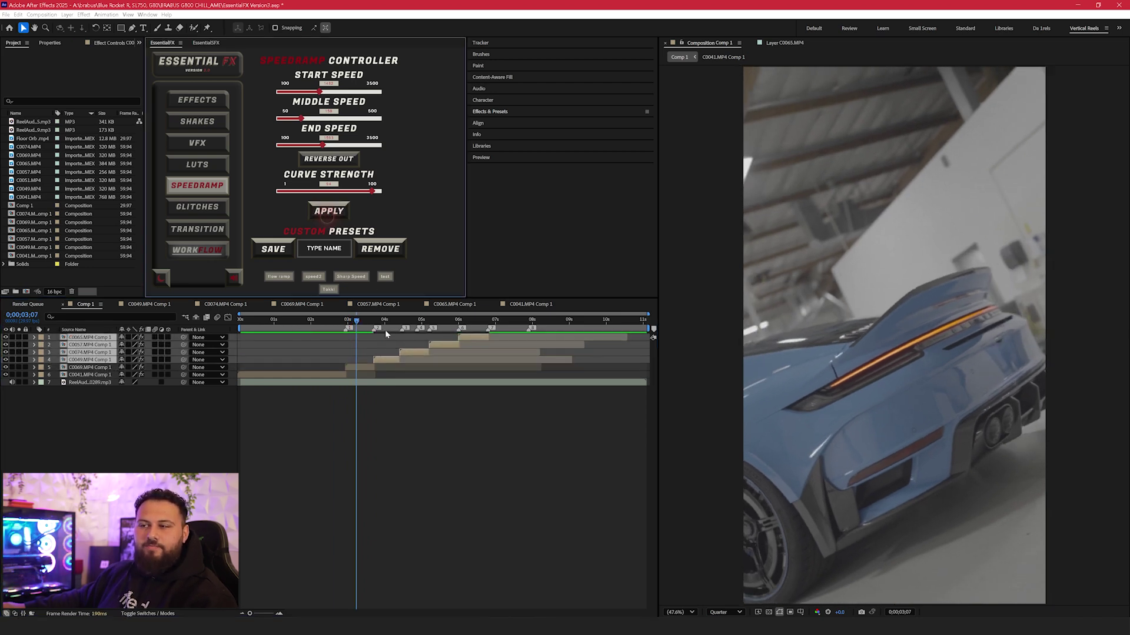
click(391, 406)
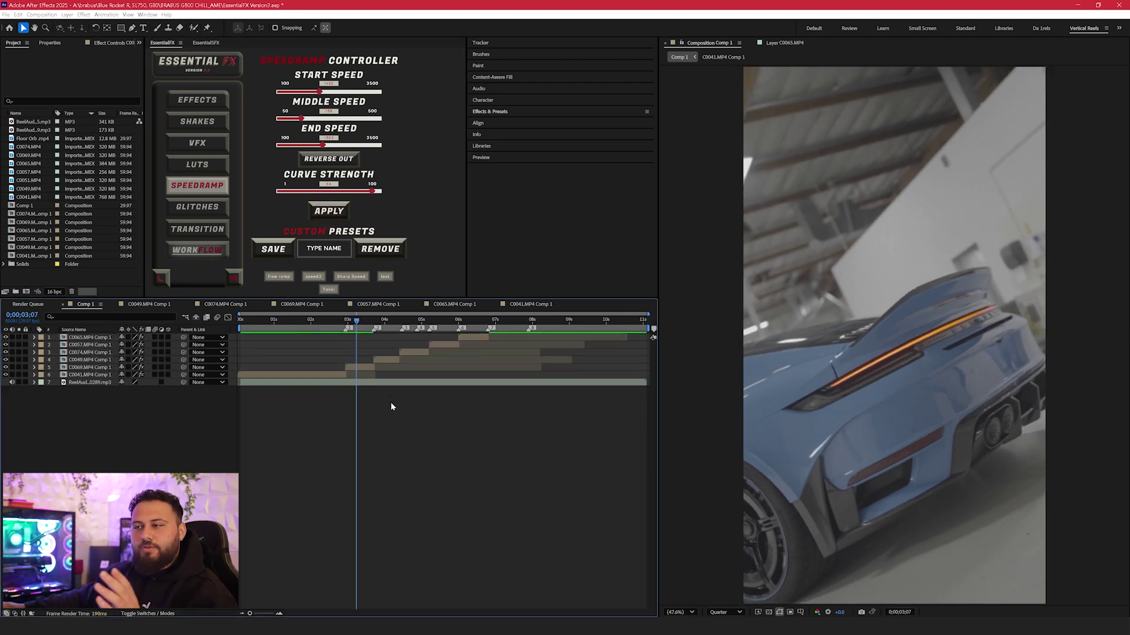
- Play back the speed-ramped reel from shortly before marker 1 through to the C0057 clip
click(331, 326)
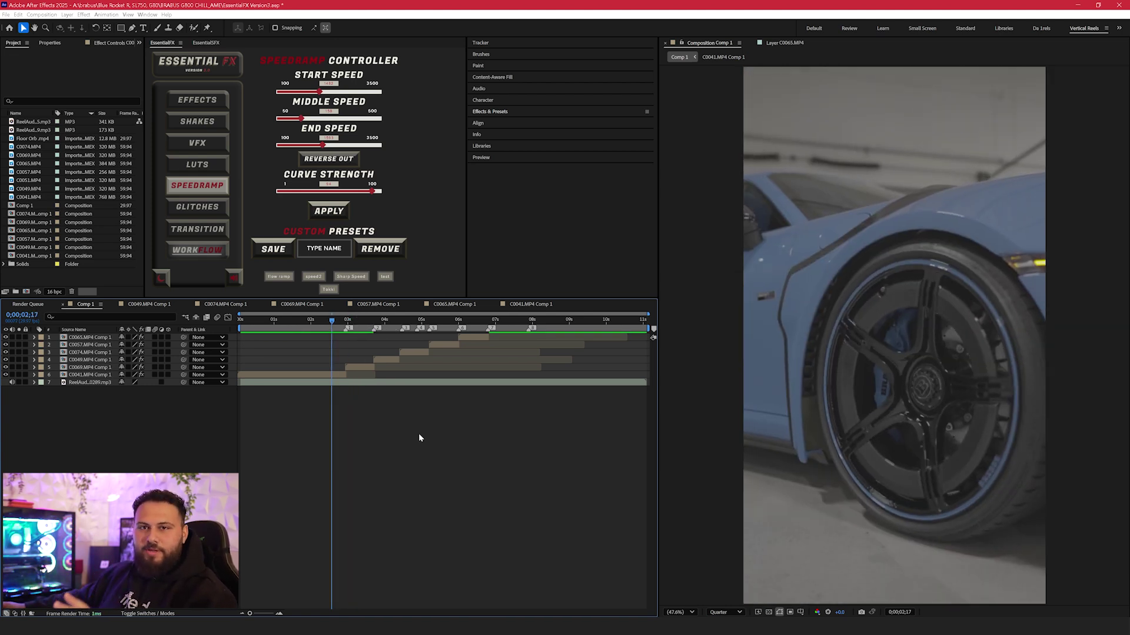
key(space)
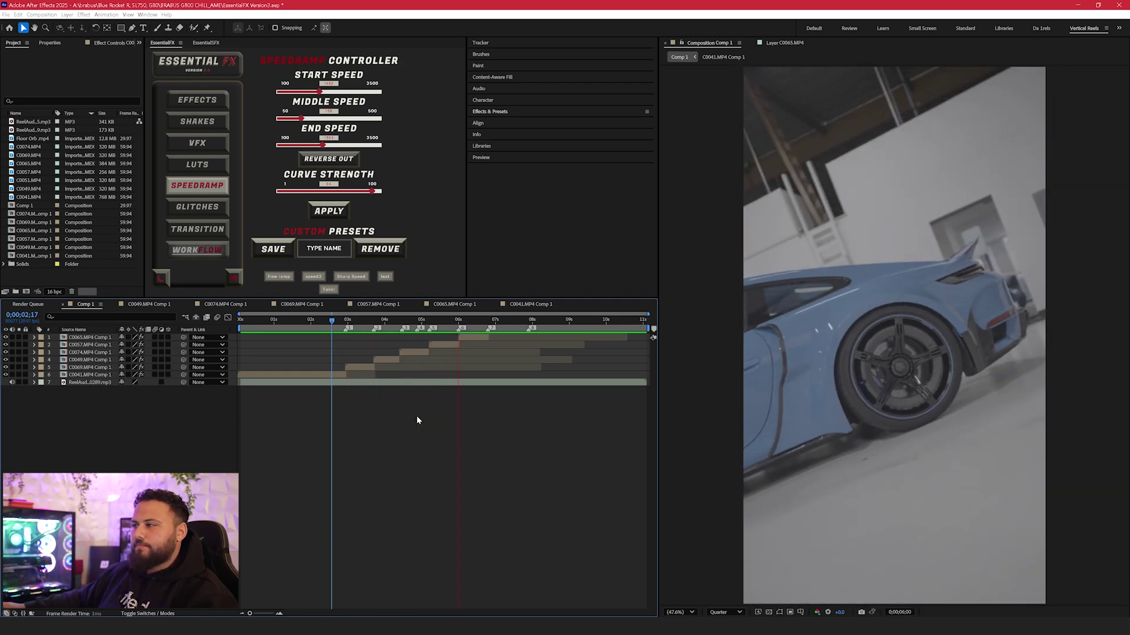
click(433, 343)
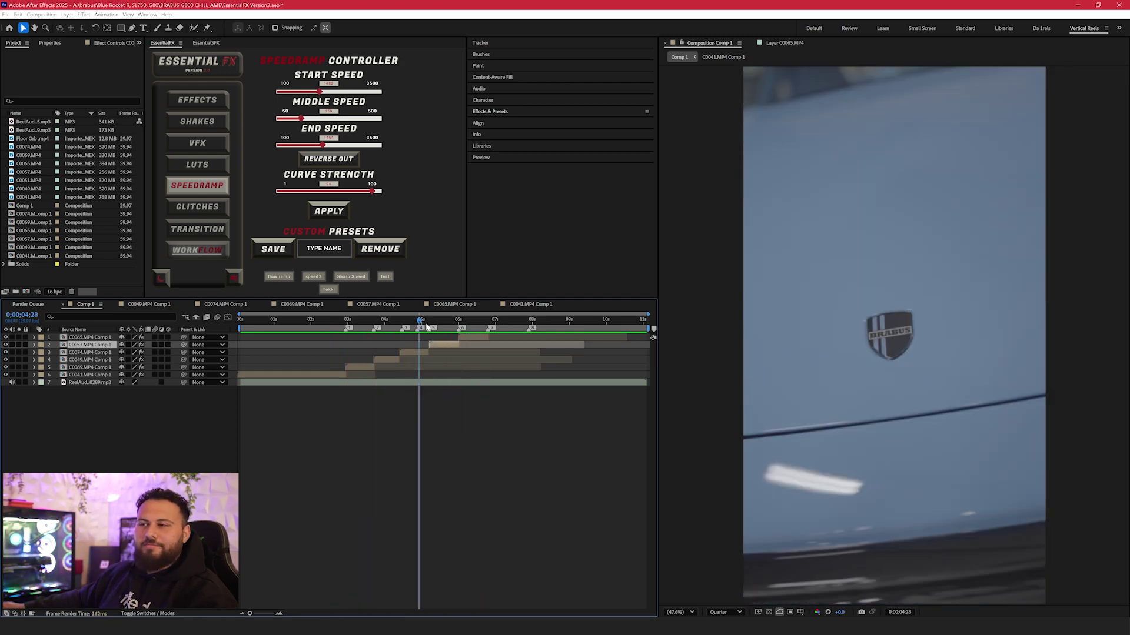
- Limit the work area to the section around the cut from C0074 to C0057 and preview it repeatedly
drag(426, 327, 388, 316)
click(280, 612)
drag(471, 322, 457, 322)
key(n)
key(space)
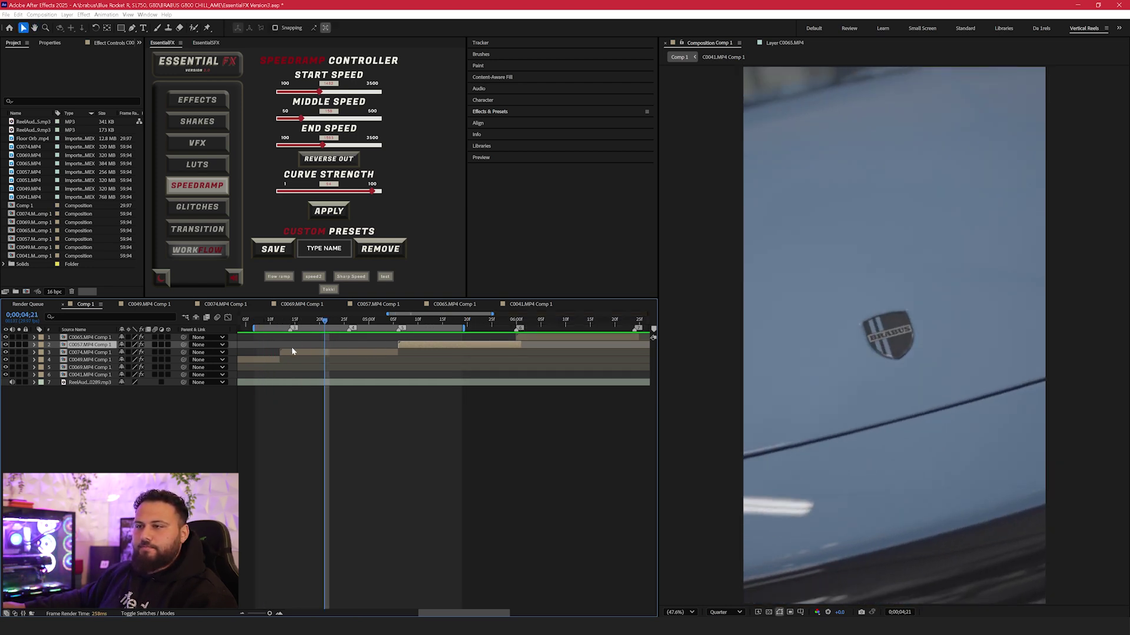
click(296, 352)
click(262, 321)
key(space)
- Trim the C0074 clip's end to the marker at 0;00;04;26, start C0057 there and extend it to the C0065 clip
click(285, 321)
drag(286, 321, 349, 321)
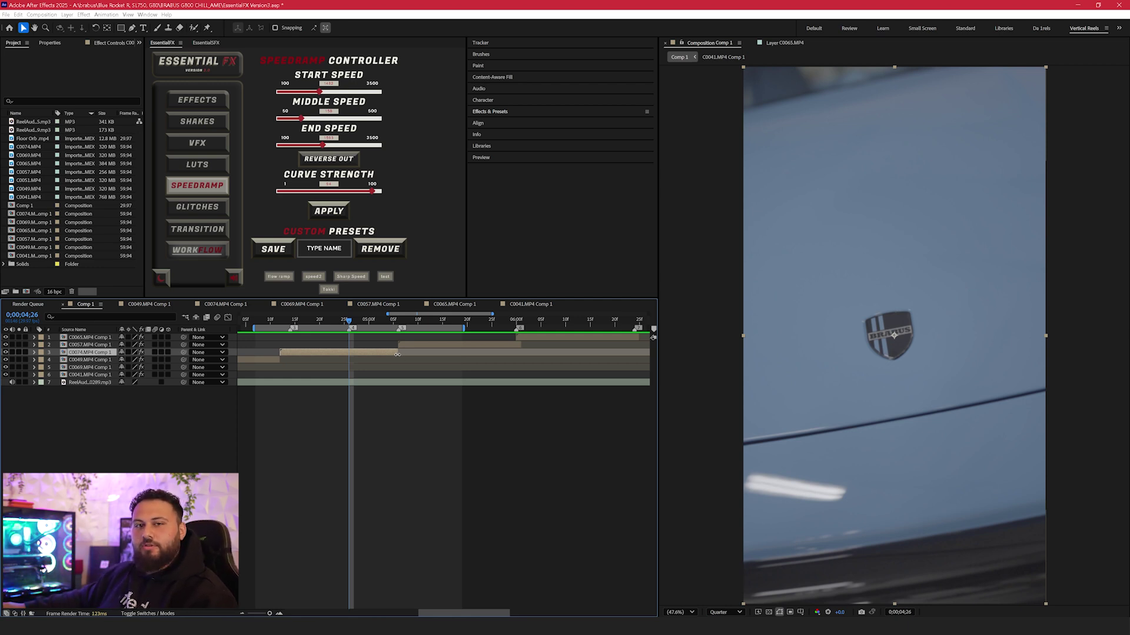
drag(378, 354, 349, 352)
click(464, 344)
drag(472, 343, 616, 328)
click(471, 326)
click(243, 613)
click(243, 613)
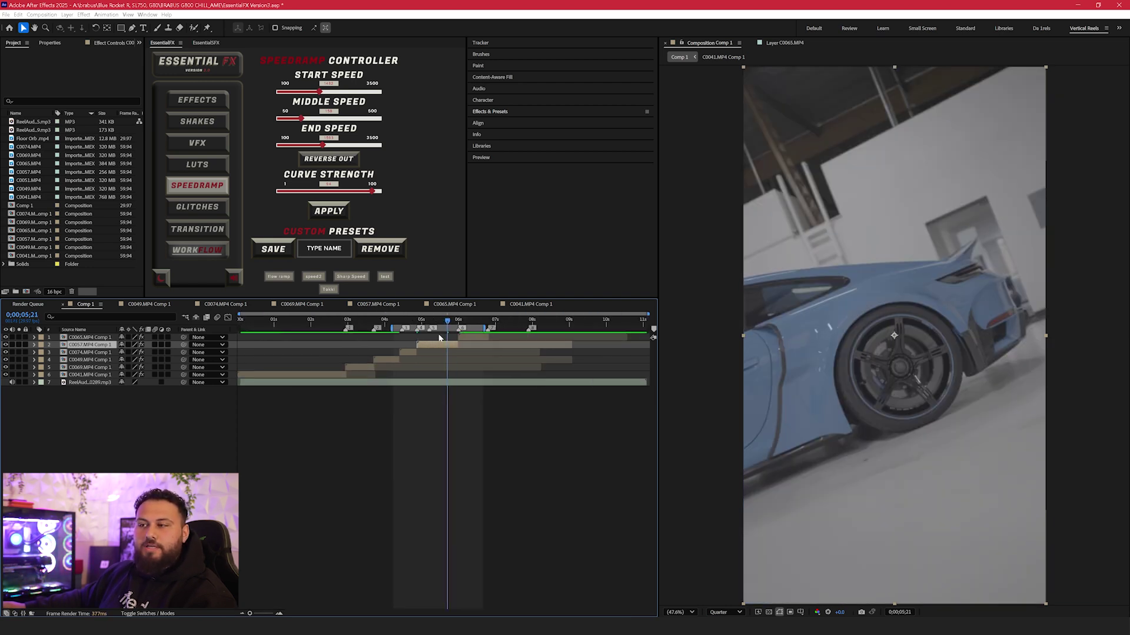
- Extend the work area from before marker 1 to the end of the C0065 clip, and play back the reel
drag(393, 327, 335, 328)
click(383, 408)
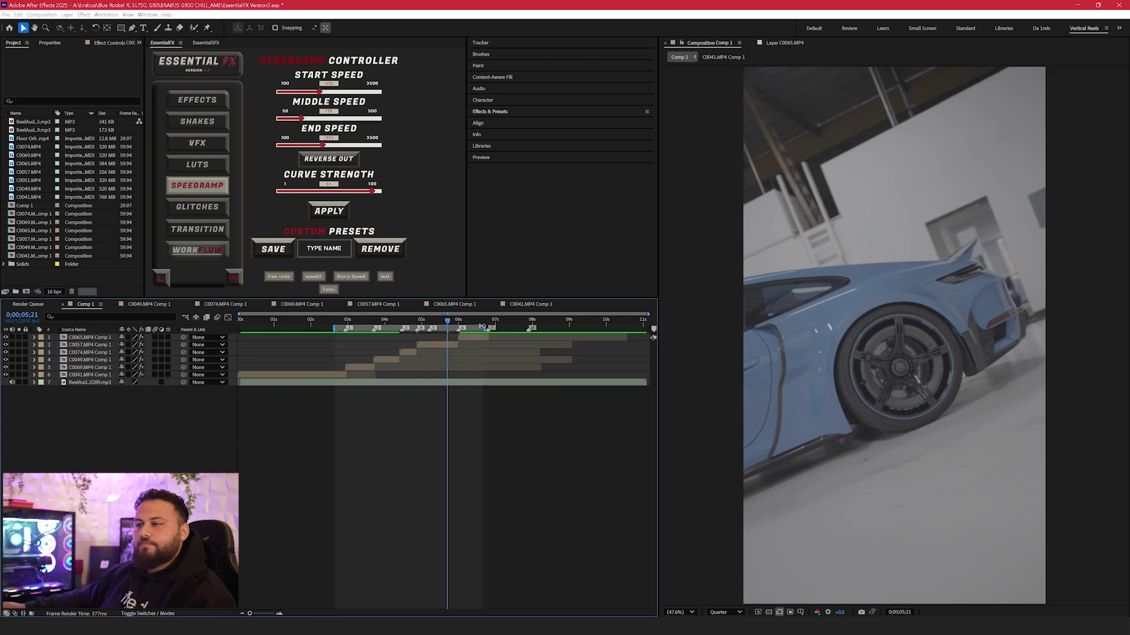
drag(481, 327, 494, 325)
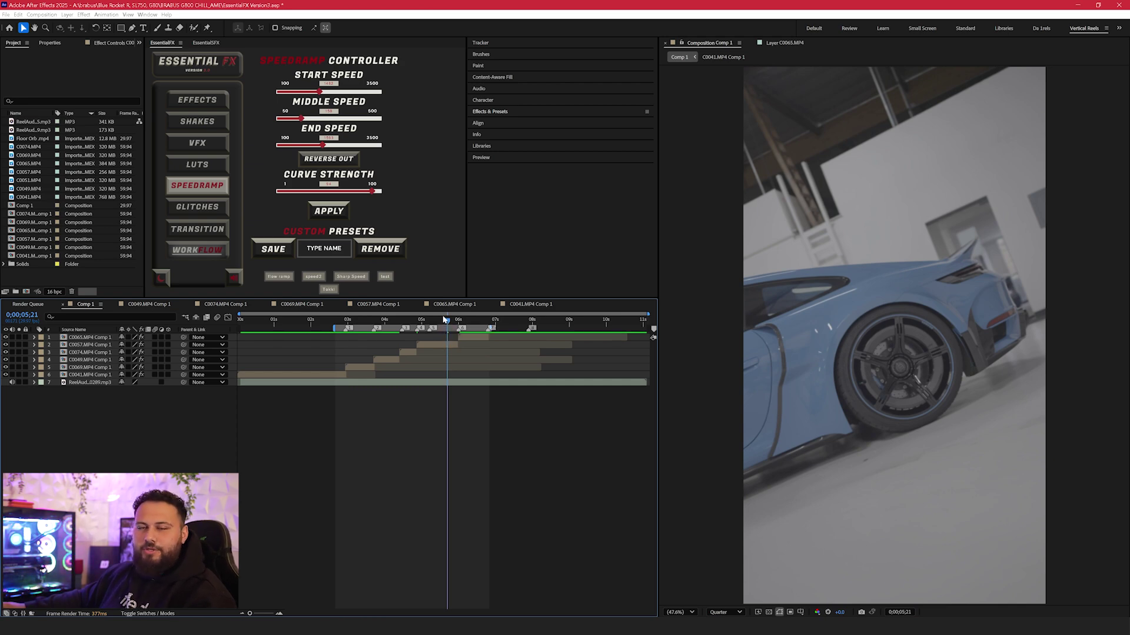
drag(414, 320, 324, 321)
key(space)
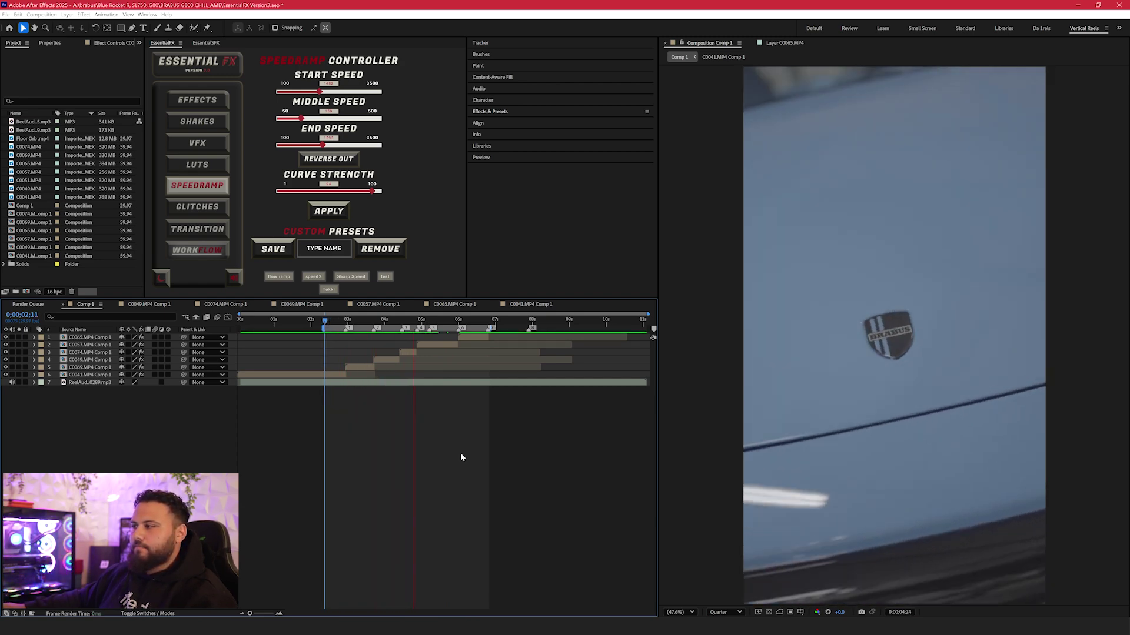
key(space)
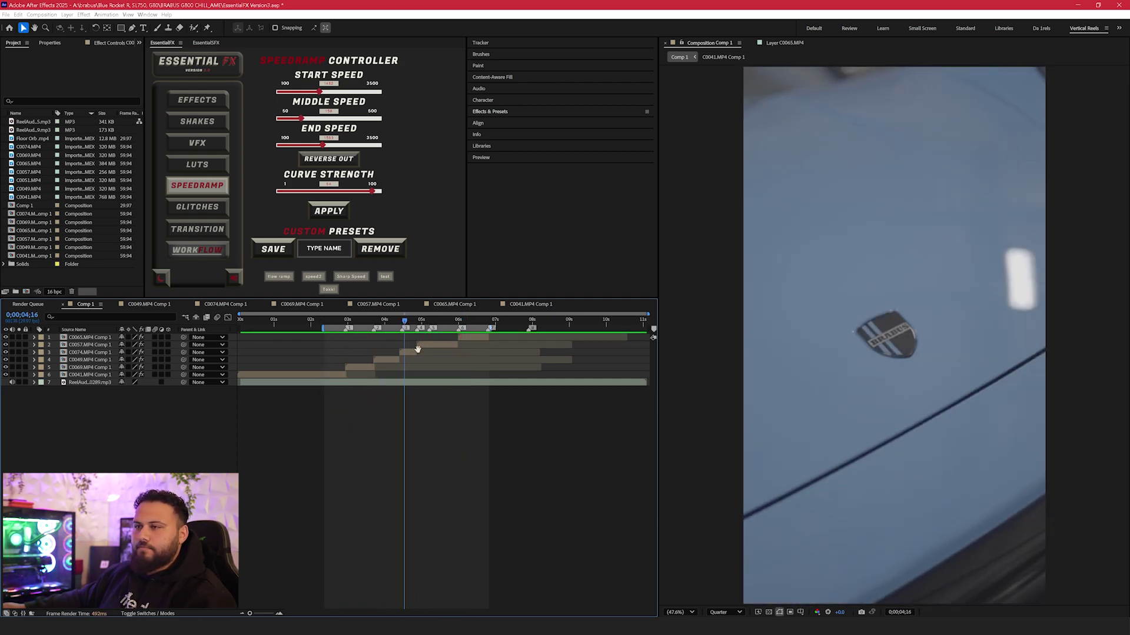
key(space)
key(space)
- Lower the Start, Middle and End Speed, and reapply the speed ramp to the C0057 clip
click(420, 345)
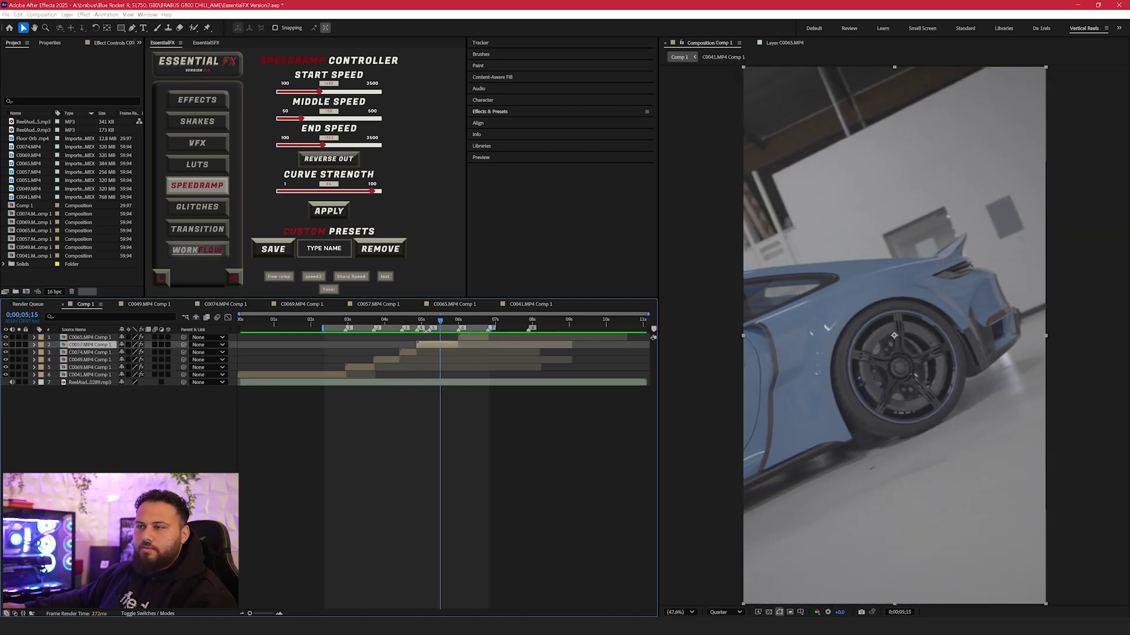
click(424, 321)
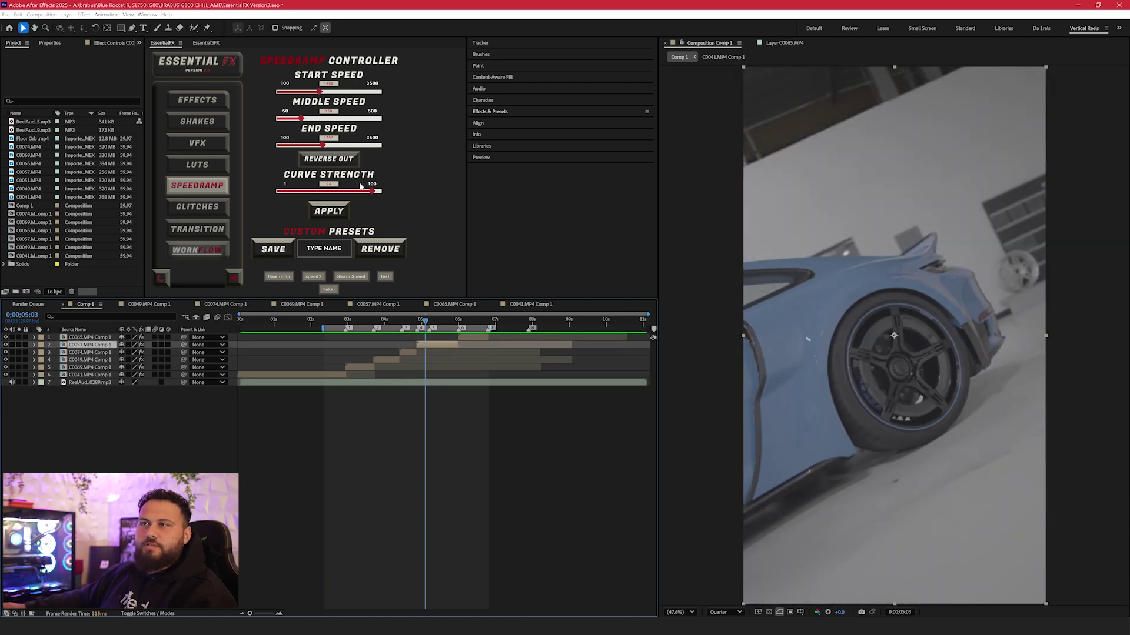
drag(316, 94, 303, 146)
click(320, 218)
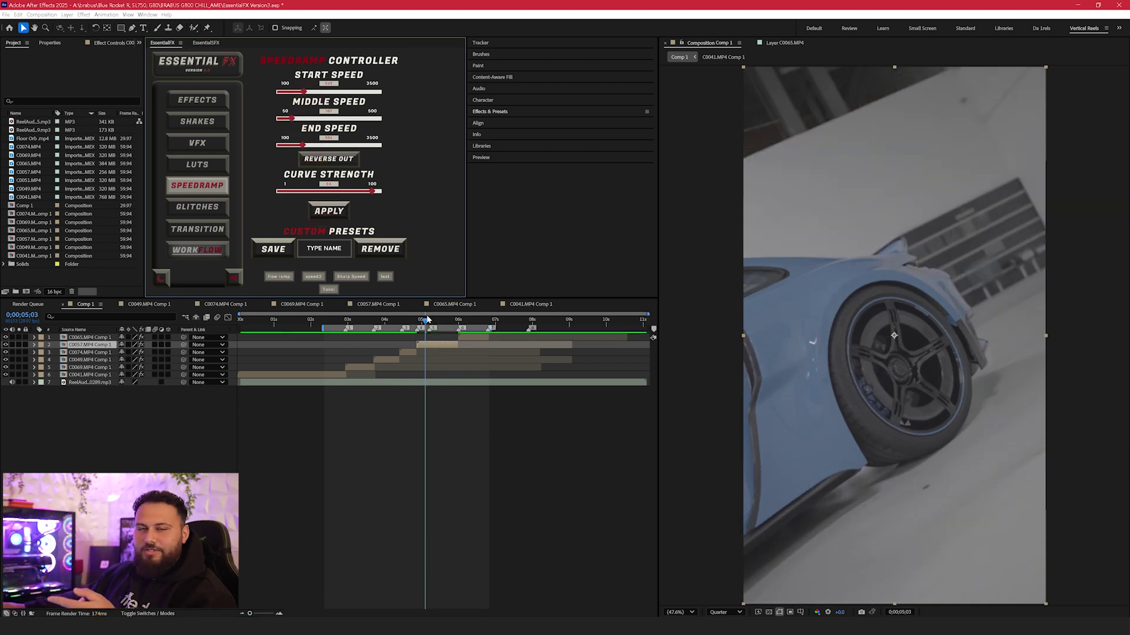
- Preview the gentler C0057 speed ramp, starting within the C0074 clip
drag(428, 319, 405, 322)
key(space)
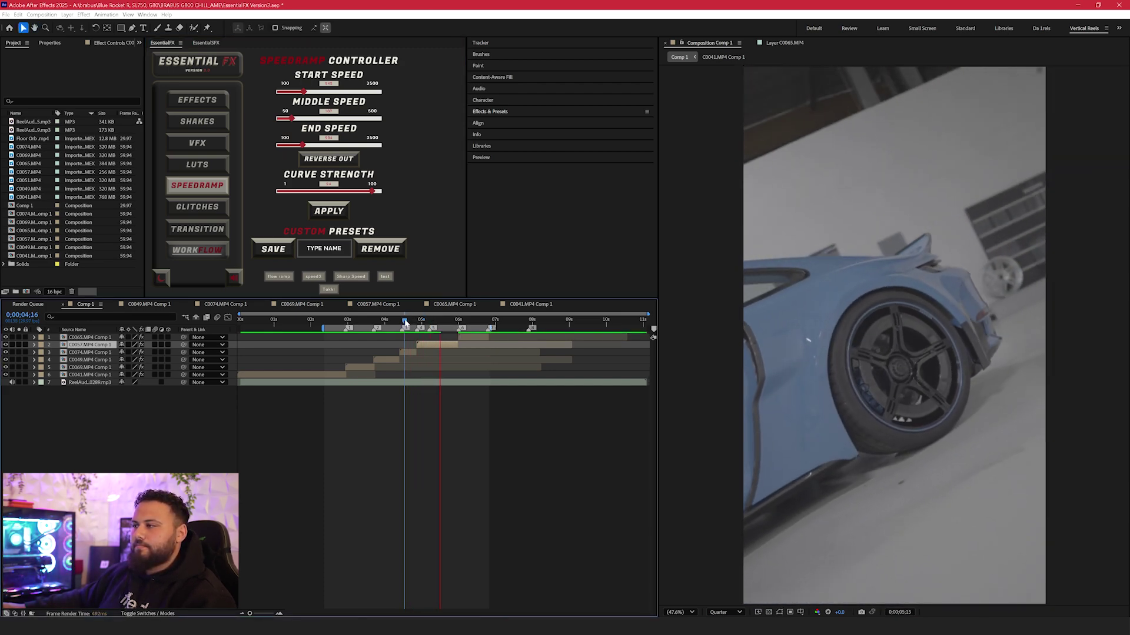
key(space)
- Reduce the Curve Strength and reapply the speed ramp to the C0074 clip
click(411, 353)
drag(370, 195, 357, 192)
click(334, 212)
- Play back the C0074 clip's softer ramp and its cuts, starting within the C0049 clip
click(388, 323)
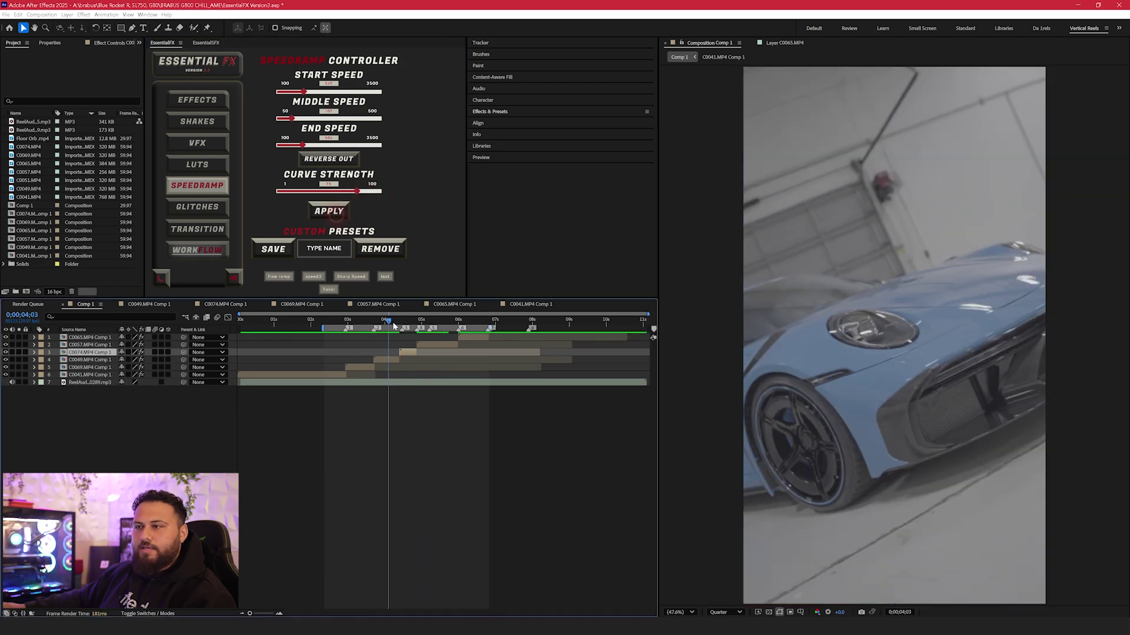
key(space)
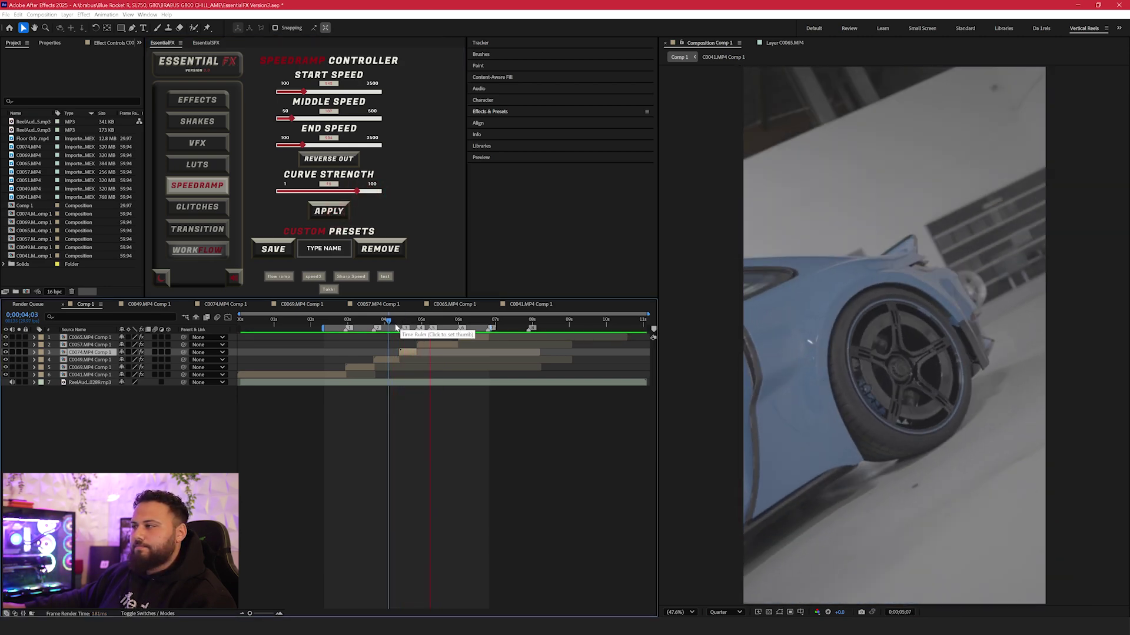
click(394, 324)
key(space)
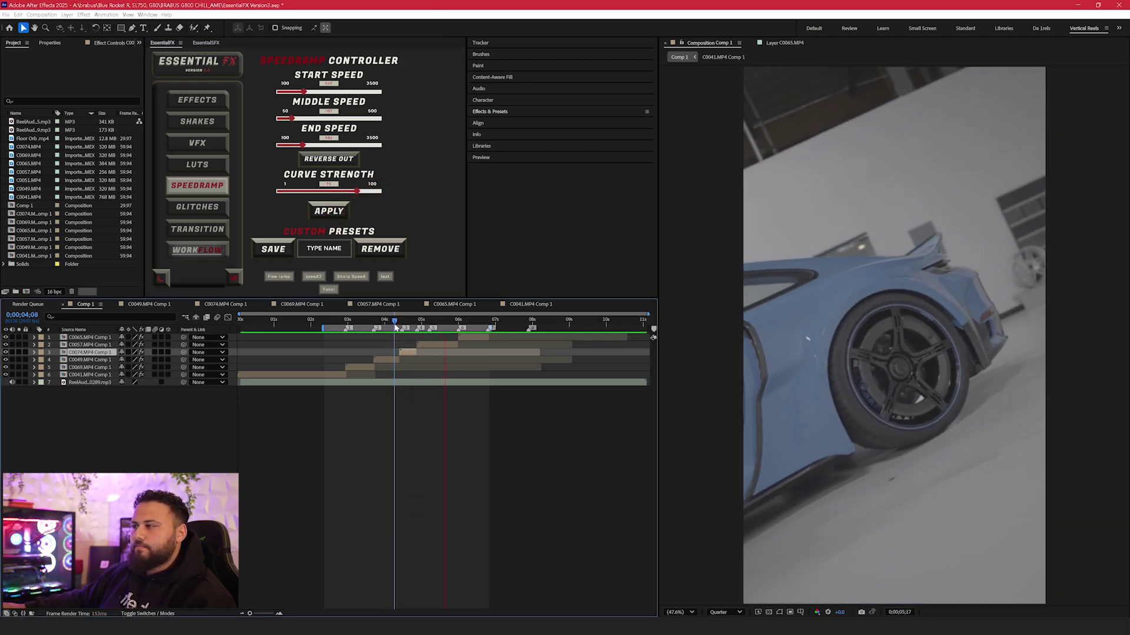
- Raise the End Speed and reapply the speed ramp to the C0057 clip
click(439, 322)
click(437, 345)
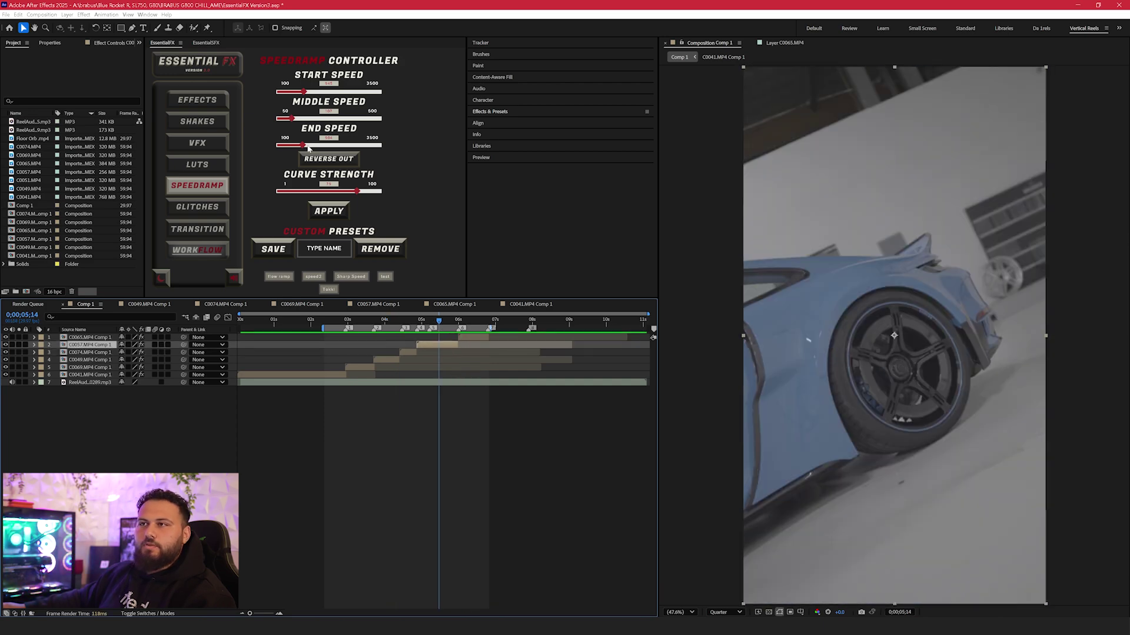
drag(304, 145, 318, 145)
click(328, 211)
- Preview the cut into the C0057 clip with its faster ending, and turn off audio for preview playback
click(406, 321)
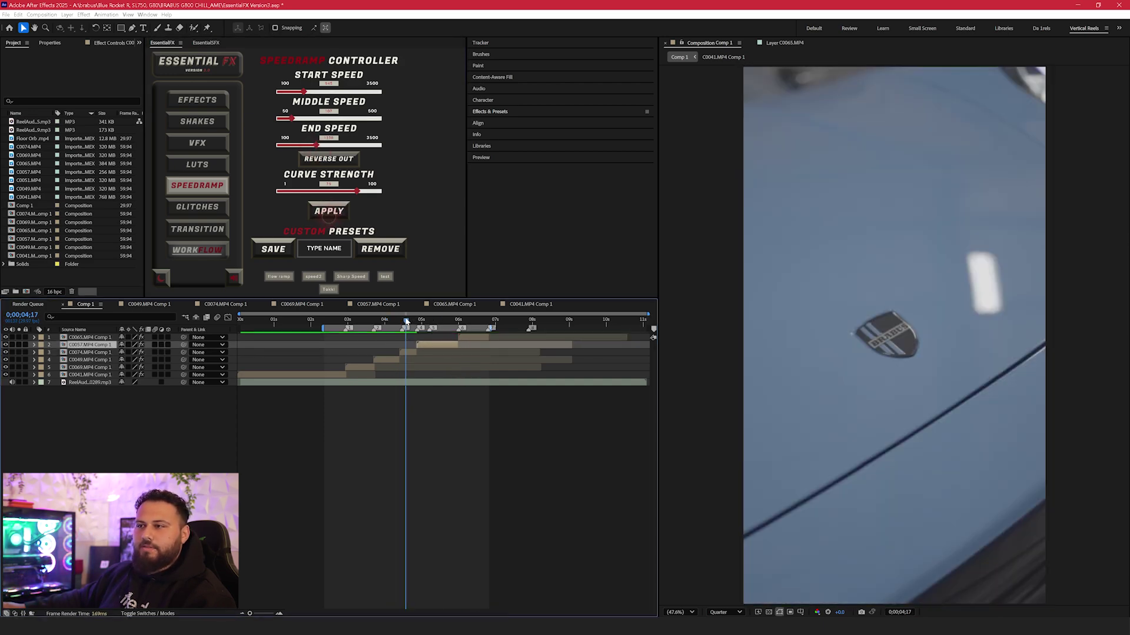
key(space)
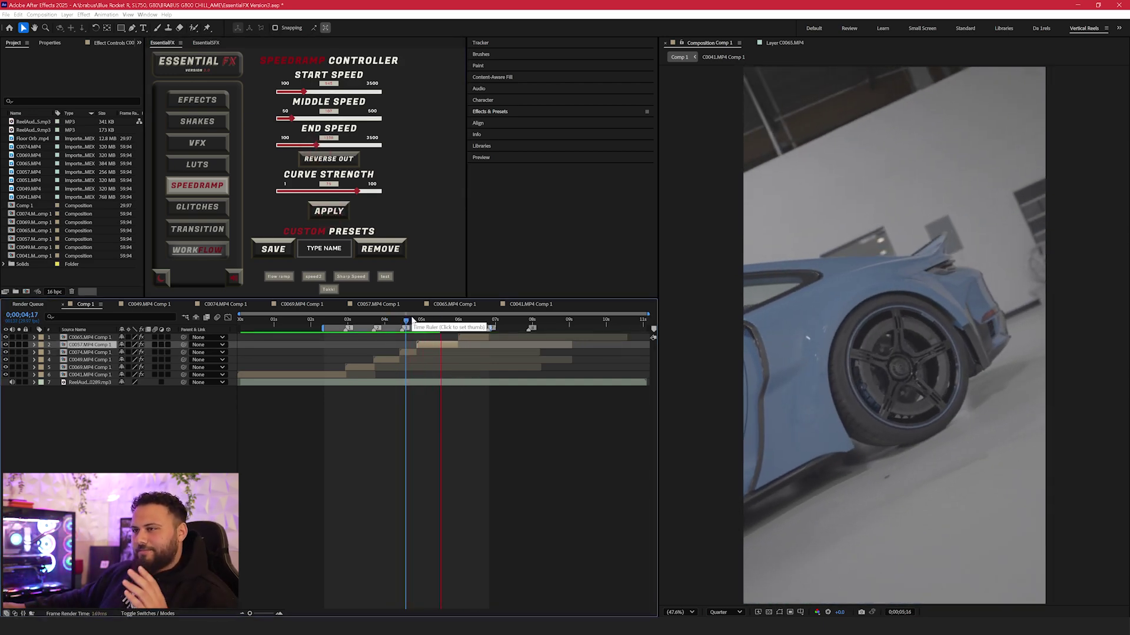
click(492, 156)
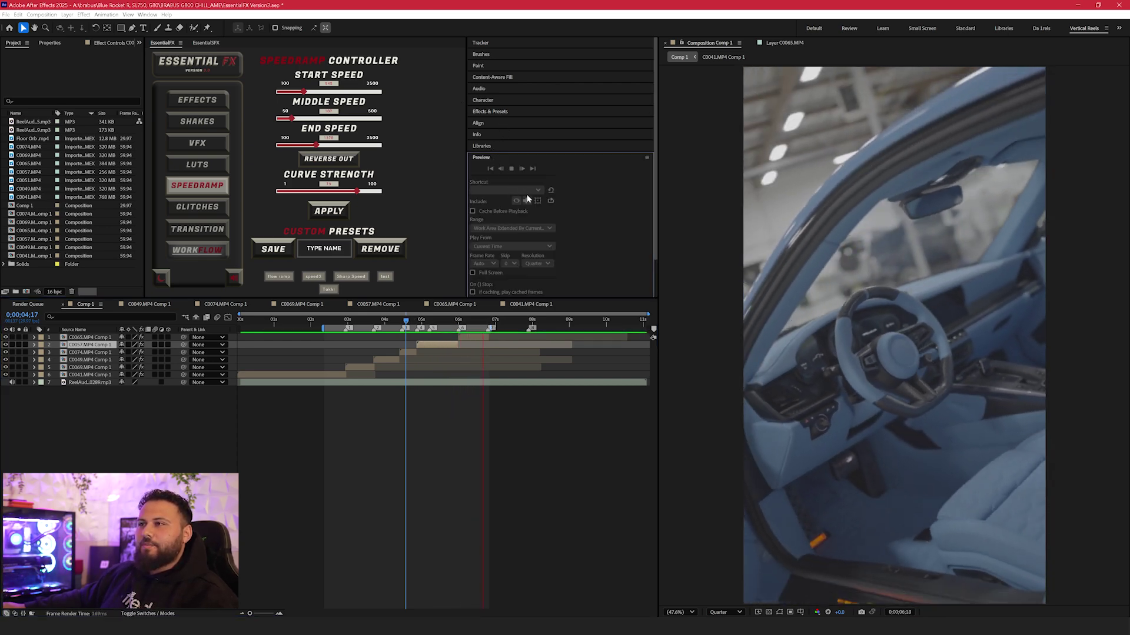
click(526, 202)
- Play back the speed-ramped sequence without sound, starting shortly before marker 1
click(329, 321)
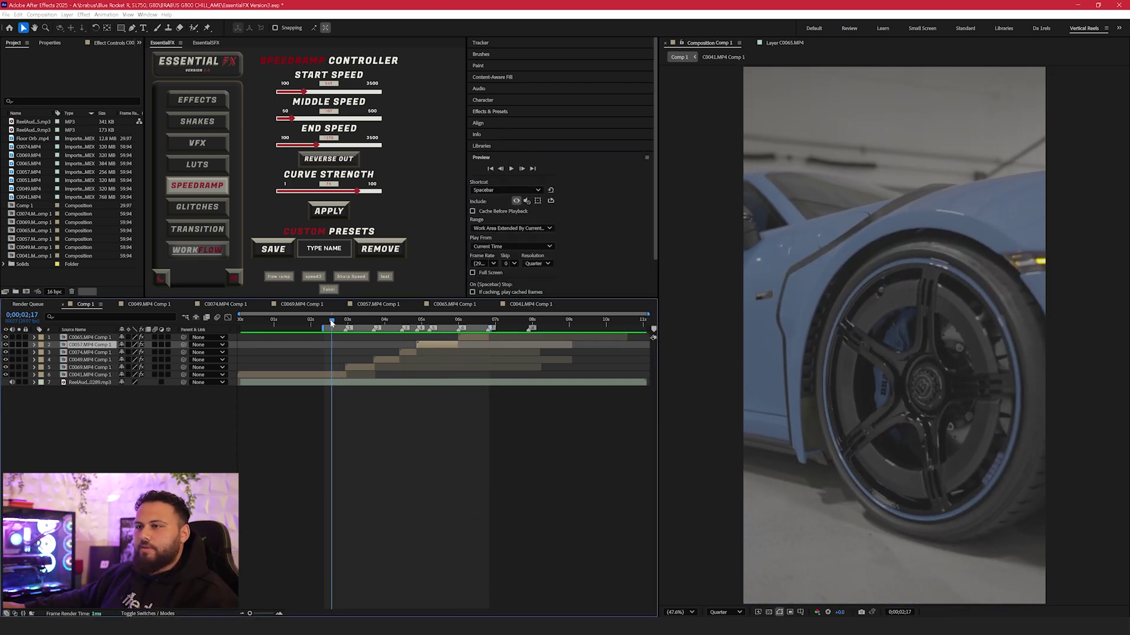
key(space)
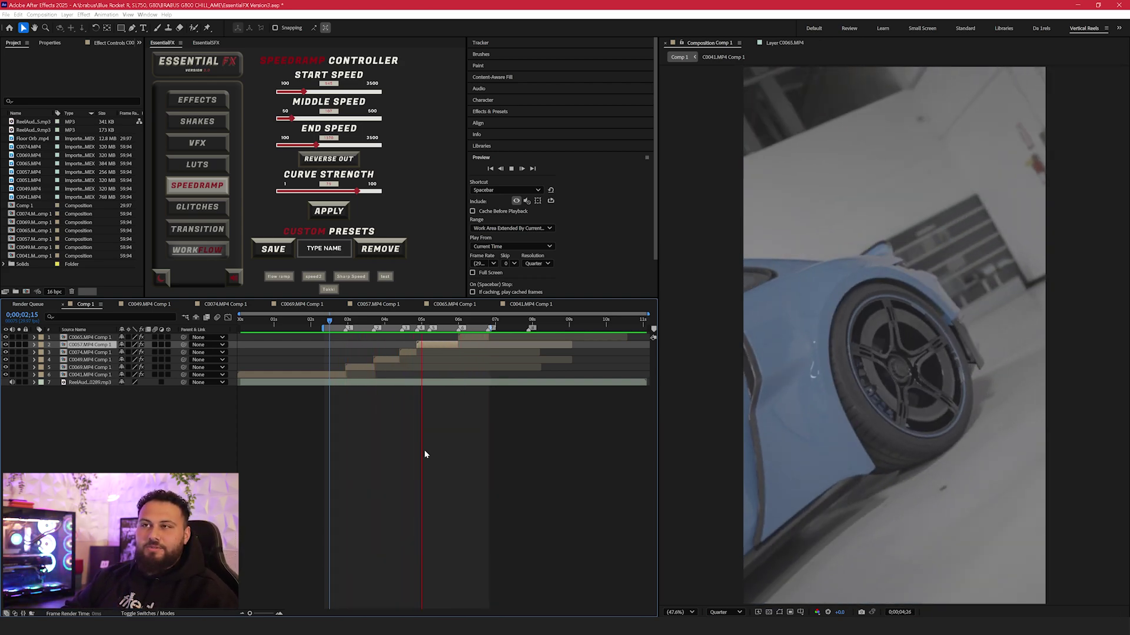
key(space)
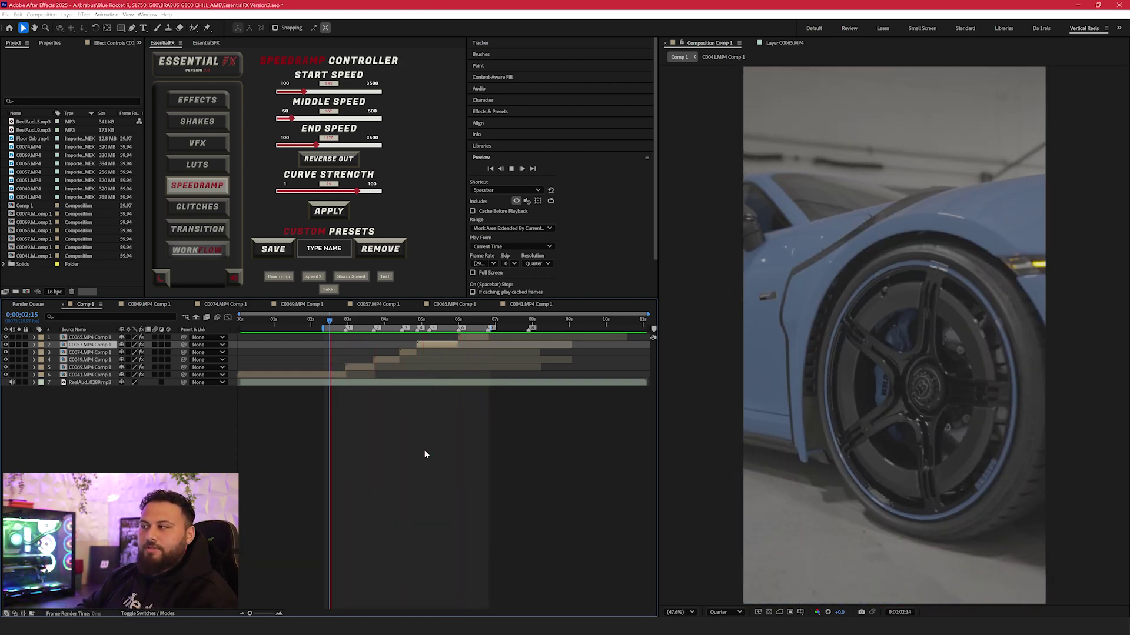
key(space)
- Save the current speed ramp settings as a custom preset named FX 1
drag(450, 322, 461, 327)
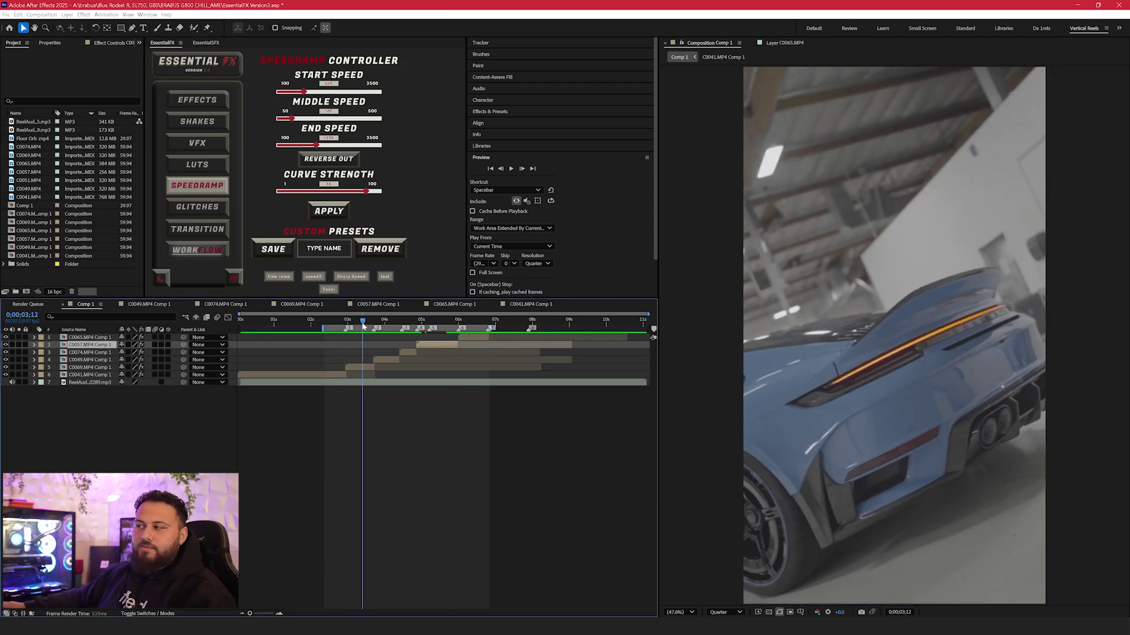
click(332, 249)
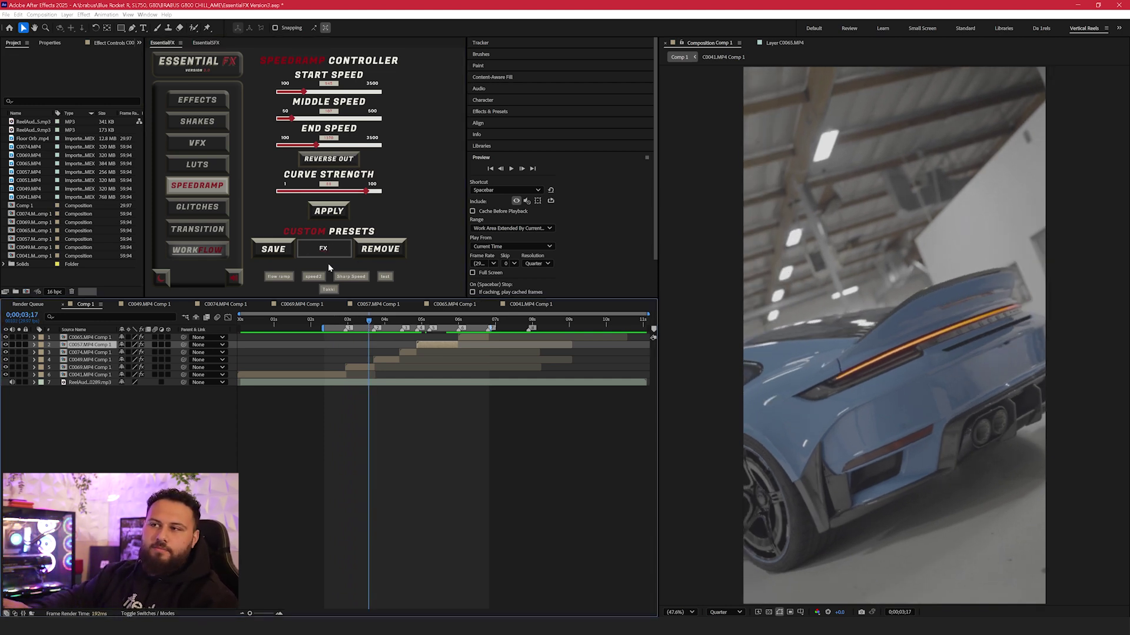
click(337, 256)
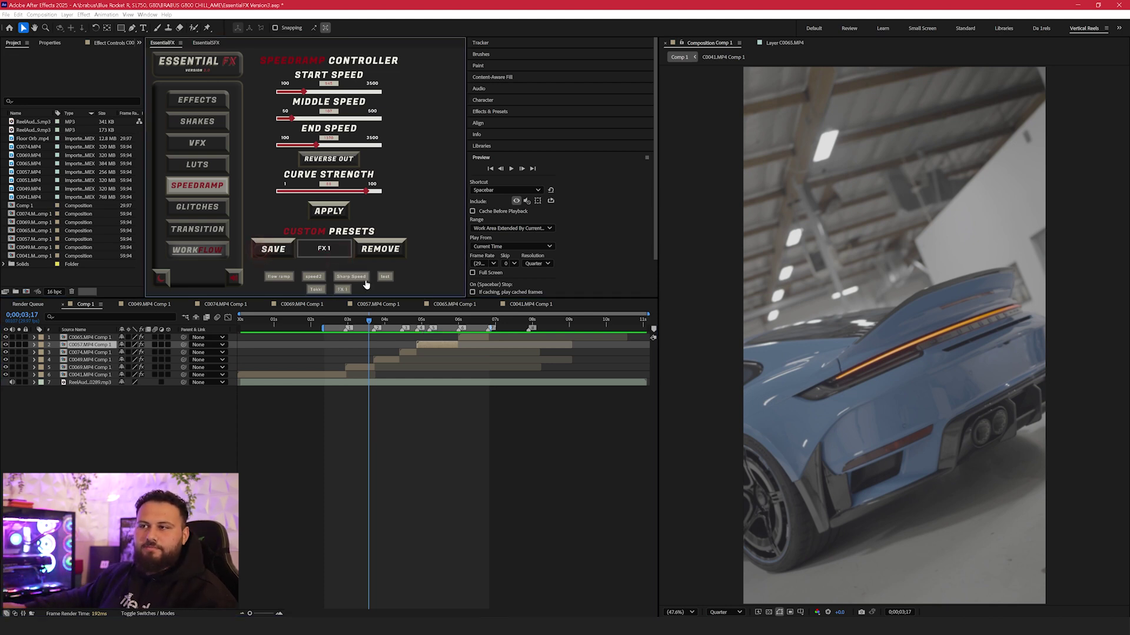
- Load the saved custom speed ramp presets in turn, including FX 1, to compare their slider settings
click(351, 278)
click(316, 290)
click(341, 290)
click(313, 277)
click(315, 289)
click(338, 290)
- Remove the test preset, the first preset in the list and the speed2 preset from the custom speed ramp presets
click(385, 276)
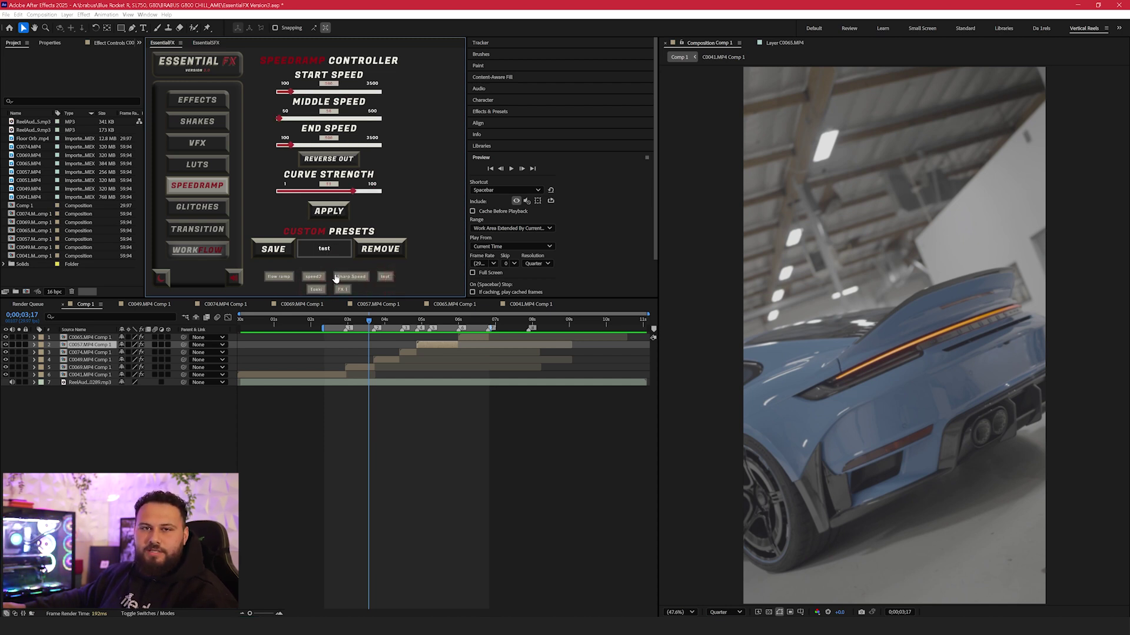
click(380, 249)
click(313, 284)
click(278, 280)
click(378, 253)
click(277, 280)
click(380, 249)
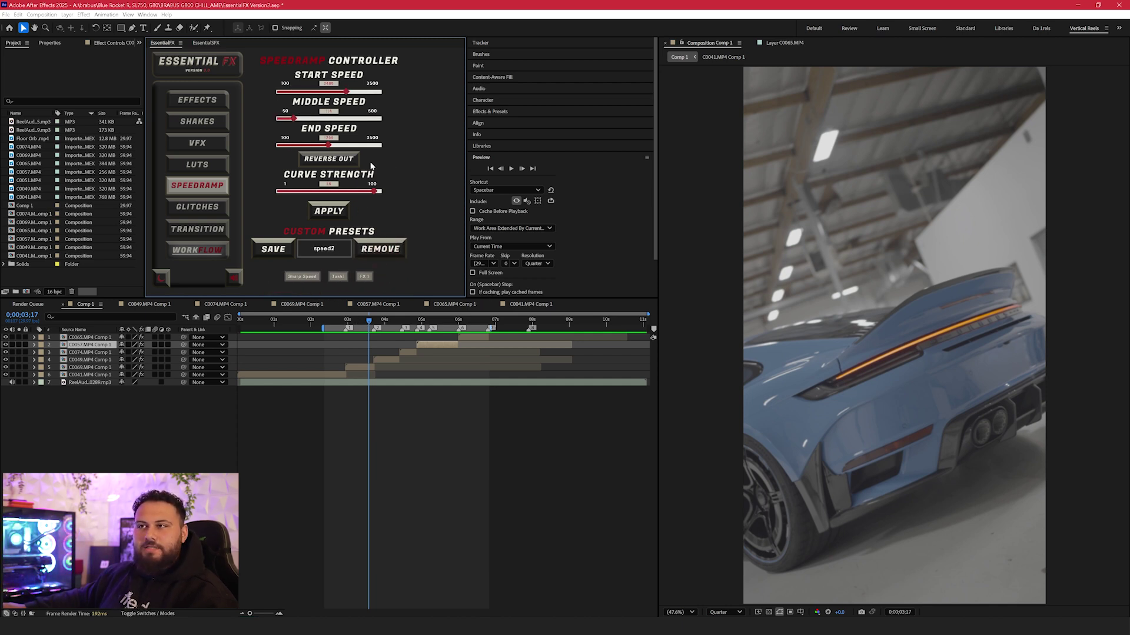
- Select the C0069 clip and scrub from marker 1 to the C0074 clip to check the direction of camera movement
click(362, 367)
click(345, 323)
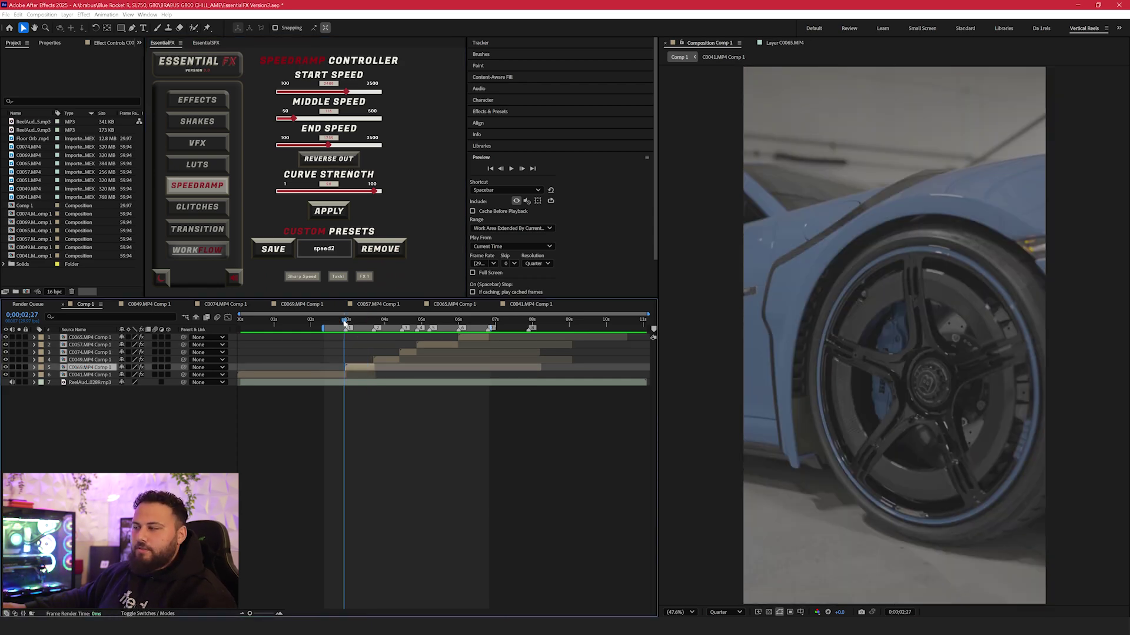
drag(345, 322, 406, 321)
- Open the C0074 precomp from Comp 1 and time-reverse its footage layer
click(414, 353)
double_click(414, 352)
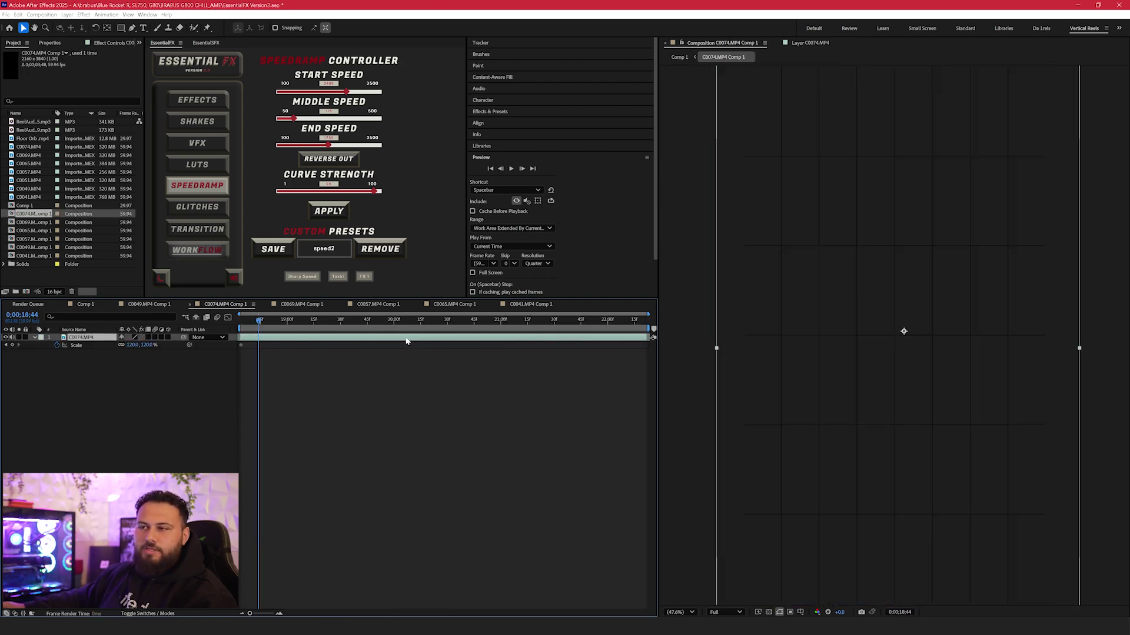
right_click(405, 338)
mouse_move(447, 385)
click(550, 397)
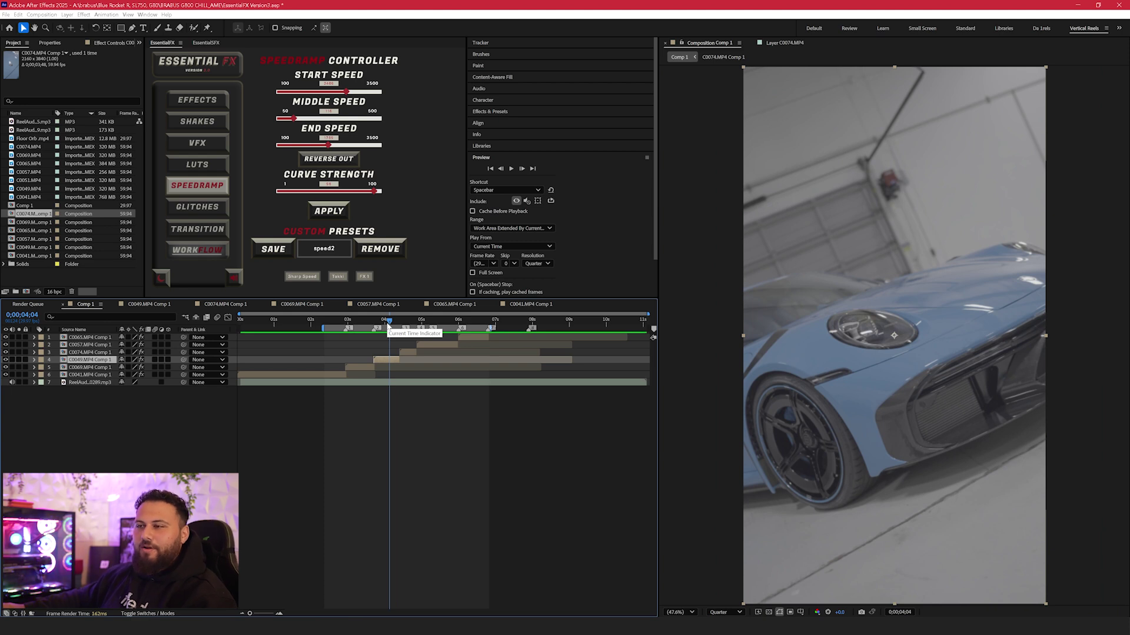
- Turn on Reverse Out, apply the speed ramp to the C0049 clip, and play it back from near marker 1
click(387, 327)
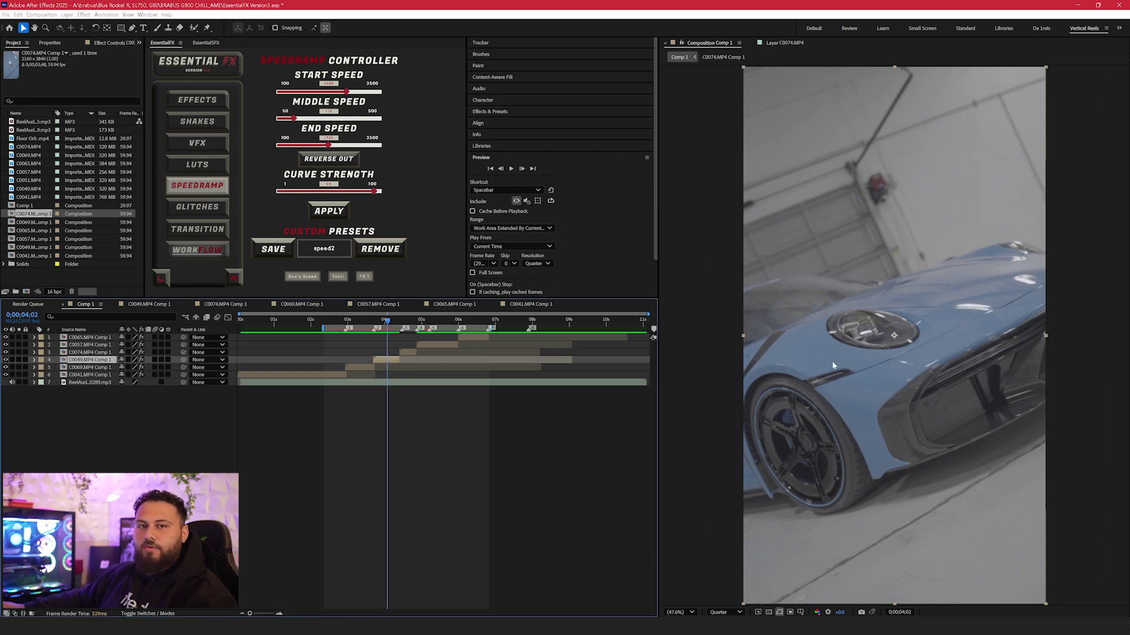
click(329, 159)
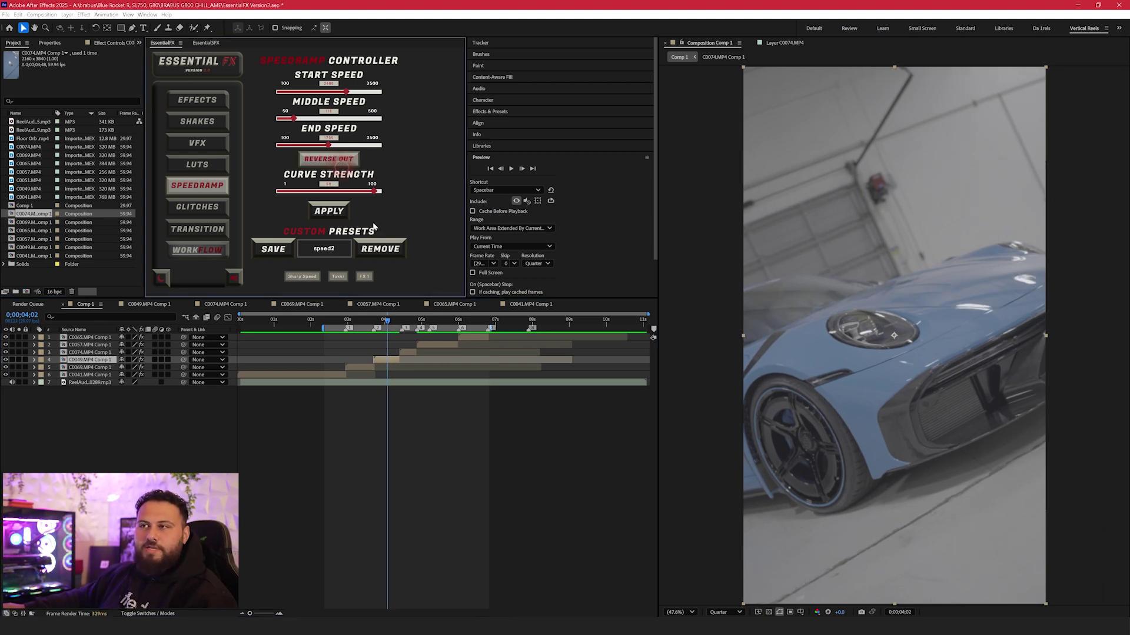
click(346, 215)
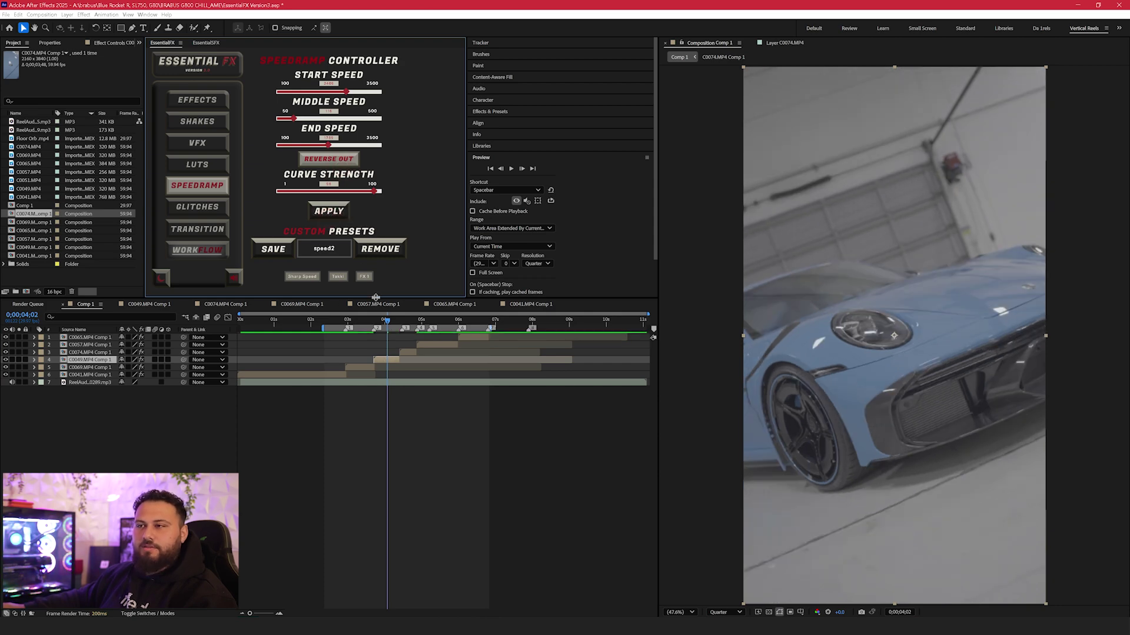
click(398, 323)
drag(397, 323, 364, 327)
key(space)
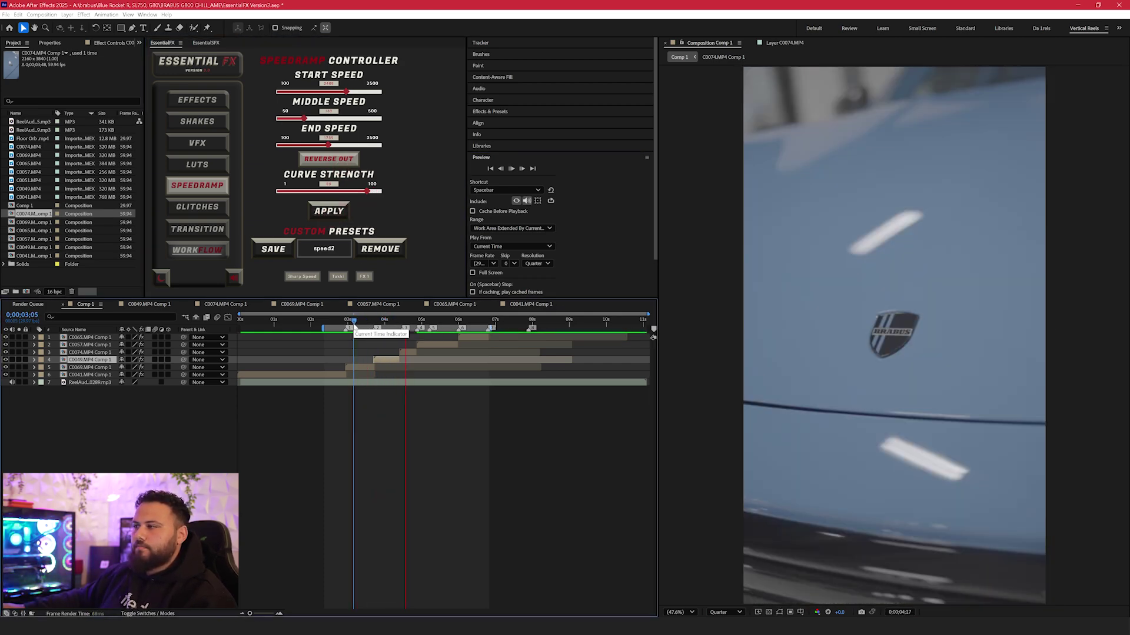
key(space)
- Apply the reverse-out speed ramp to the C0074 clip and play the sequence from 0;00;02;11 to check it
click(409, 353)
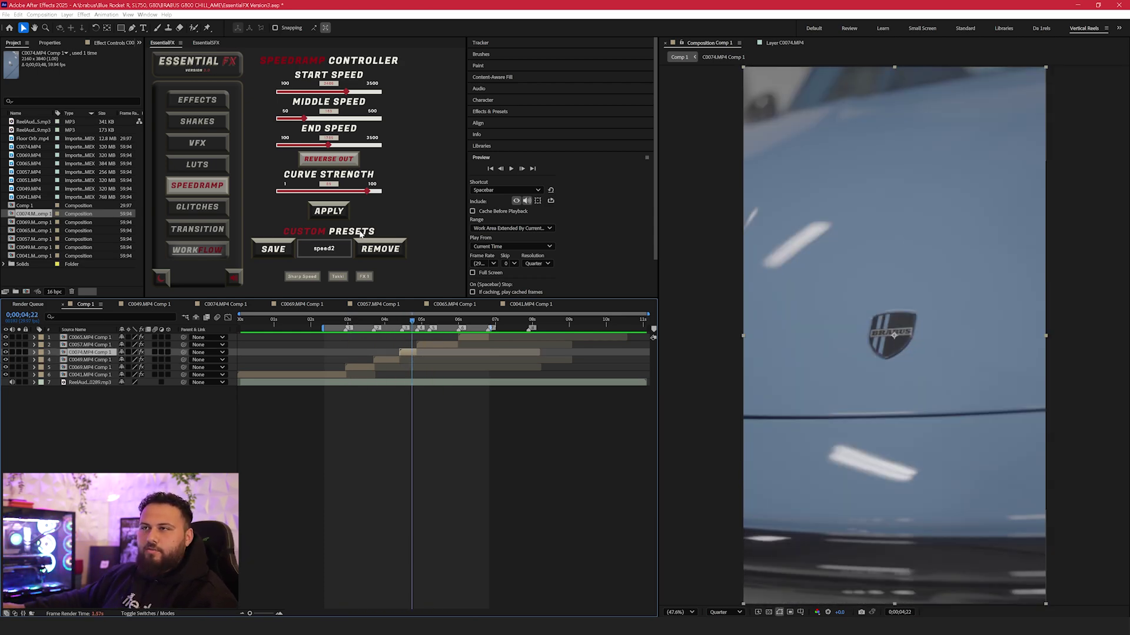
click(329, 210)
drag(390, 327, 325, 327)
click(345, 352)
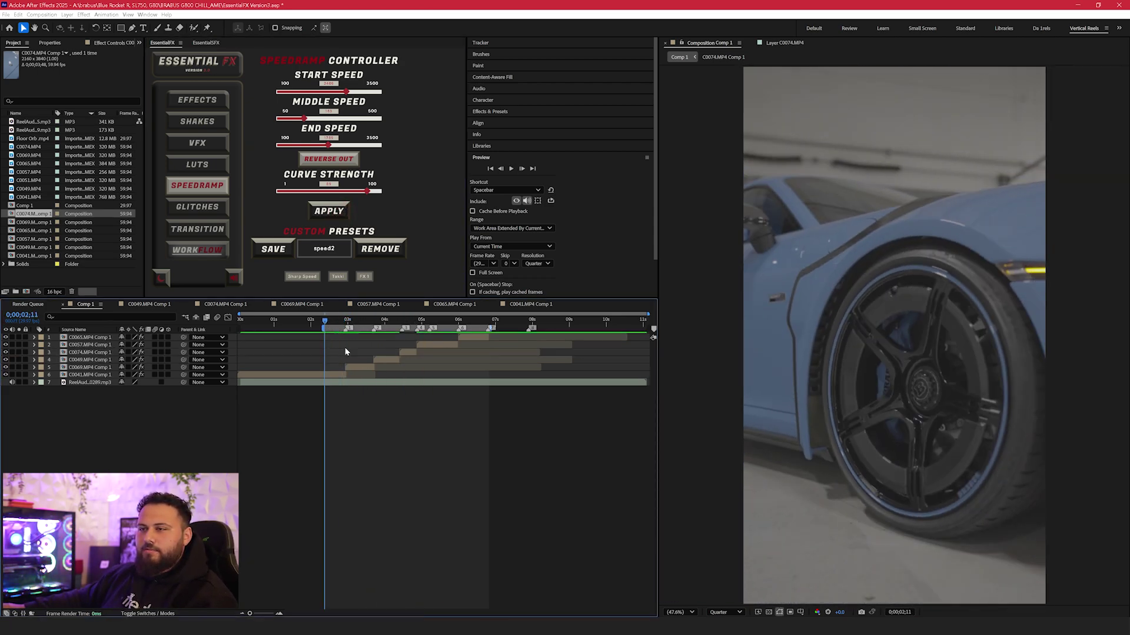
key(space)
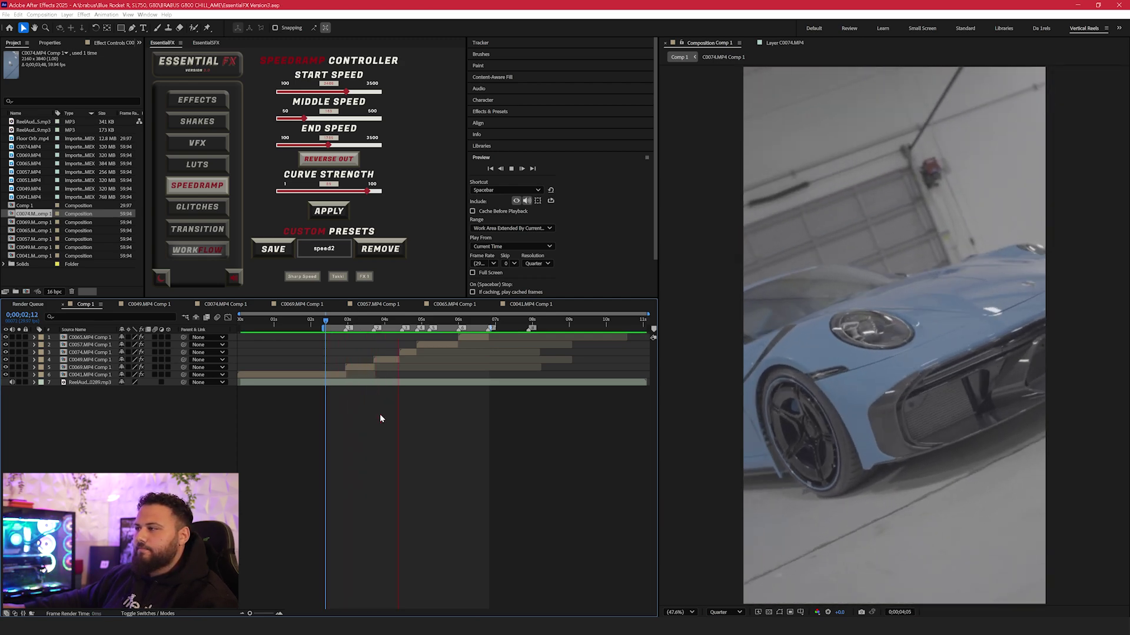
click(390, 320)
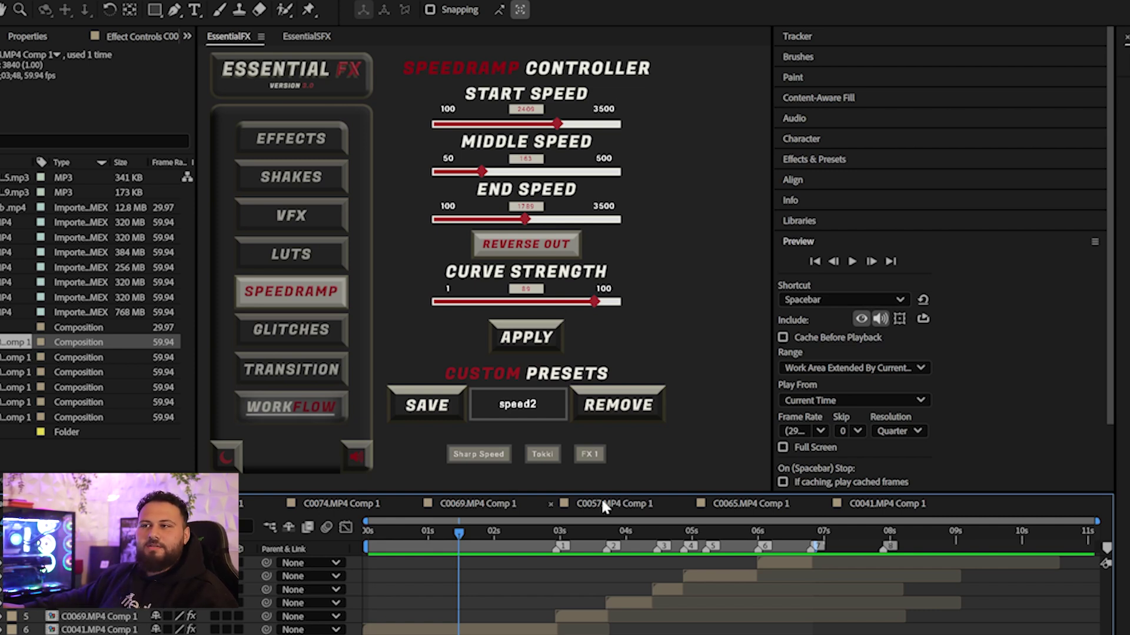
- Browse the Glitches previews and the Transition previews, with the playhead at marker 1 for the cut to the C0069 clip
click(286, 334)
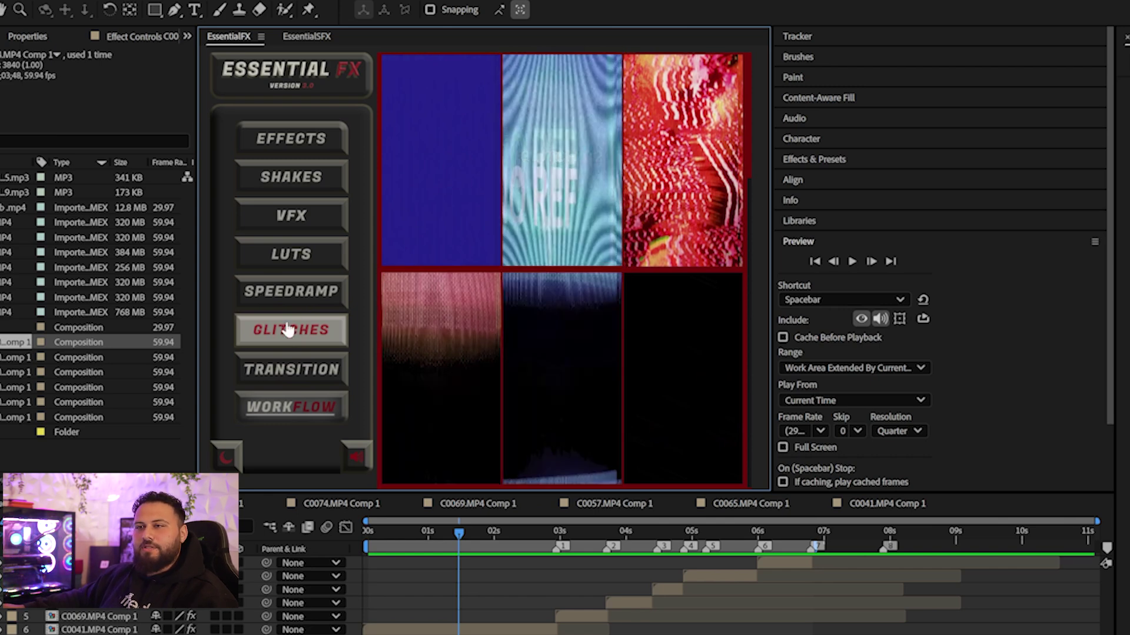
scroll(605, 172, down, 9)
click(306, 369)
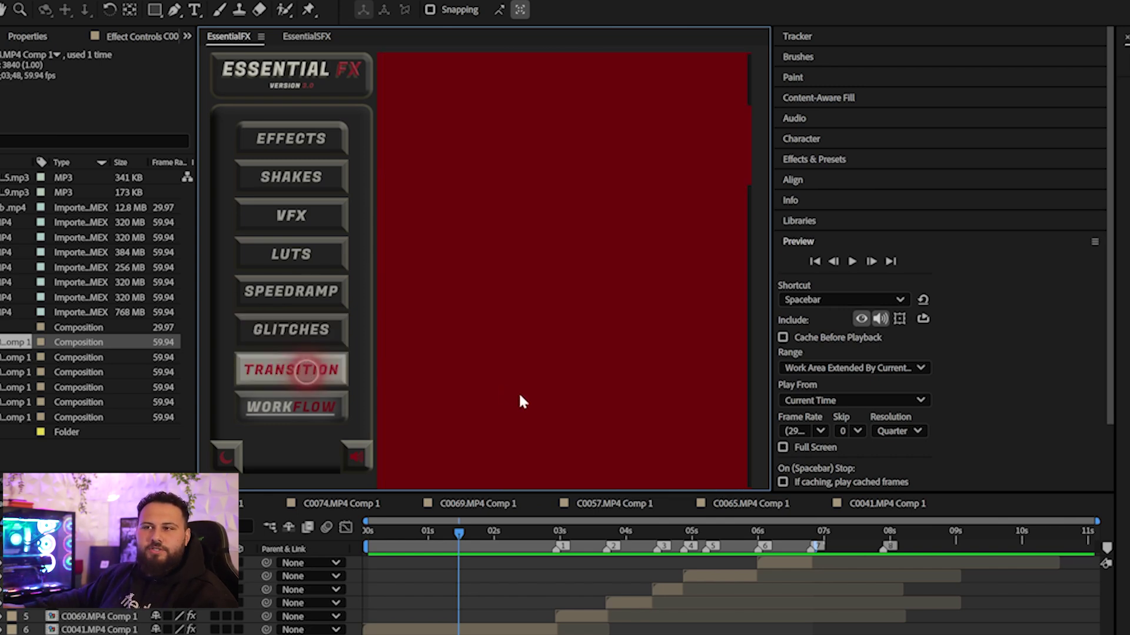
click(556, 532)
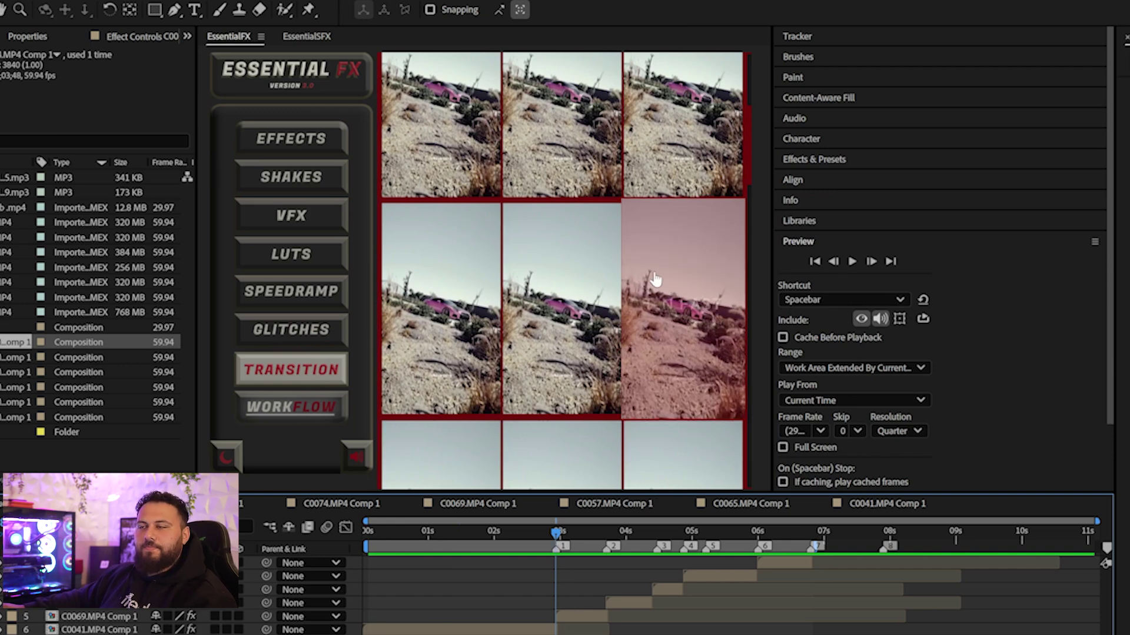
scroll(726, 166, up, 2)
scroll(725, 165, up, 1)
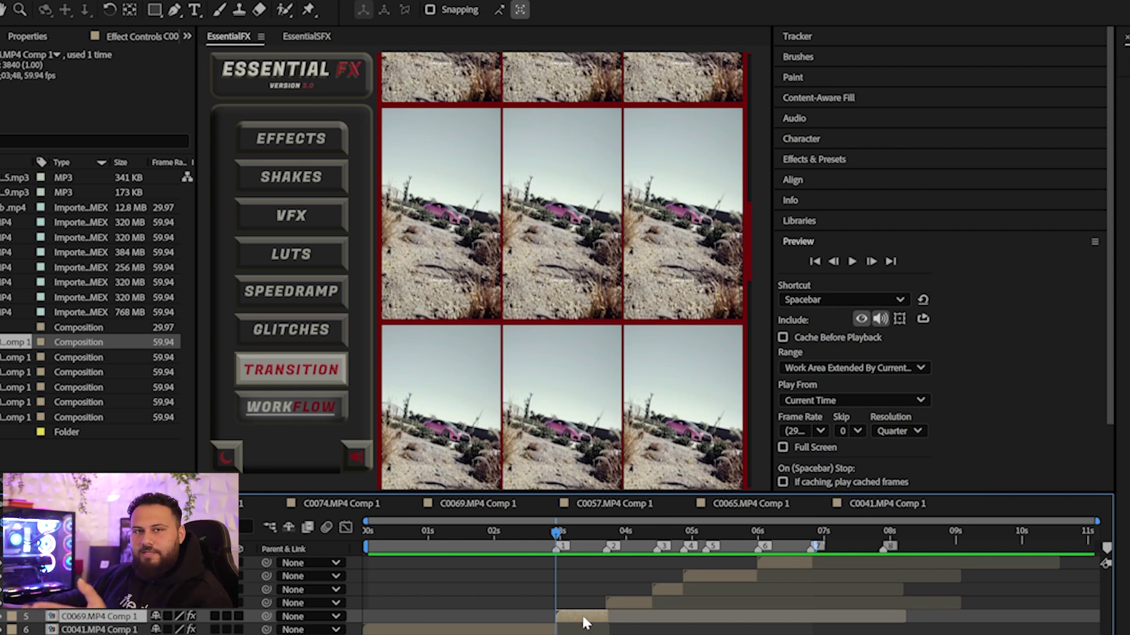
scroll(645, 399, down, 1)
scroll(672, 381, up, 4)
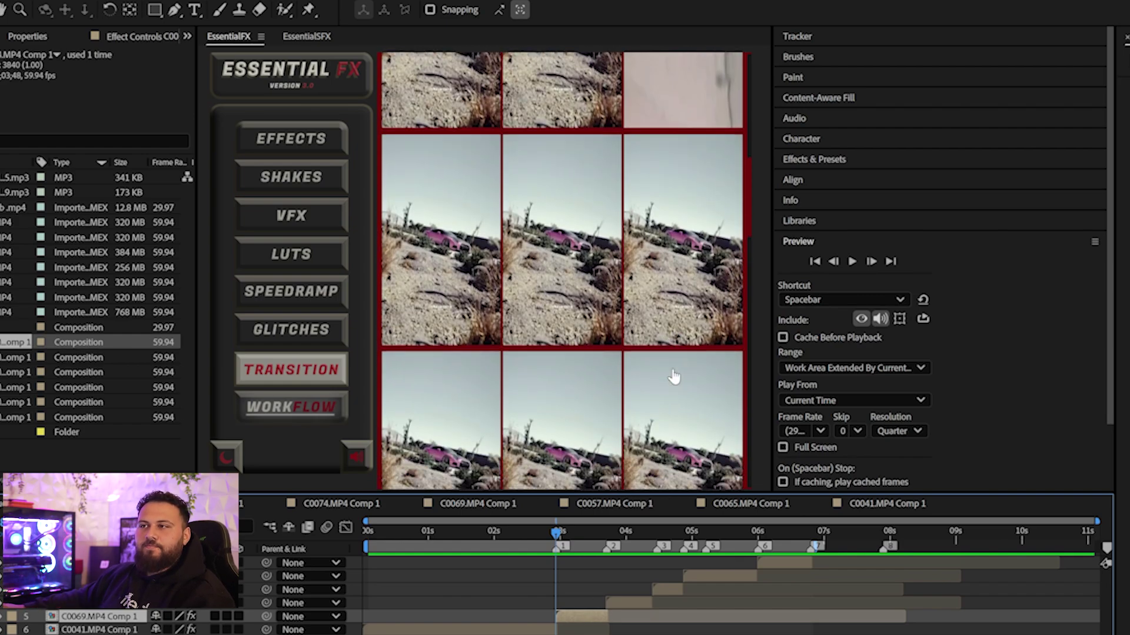
scroll(674, 375, down, 5)
scroll(699, 373, up, 2)
scroll(700, 372, down, 7)
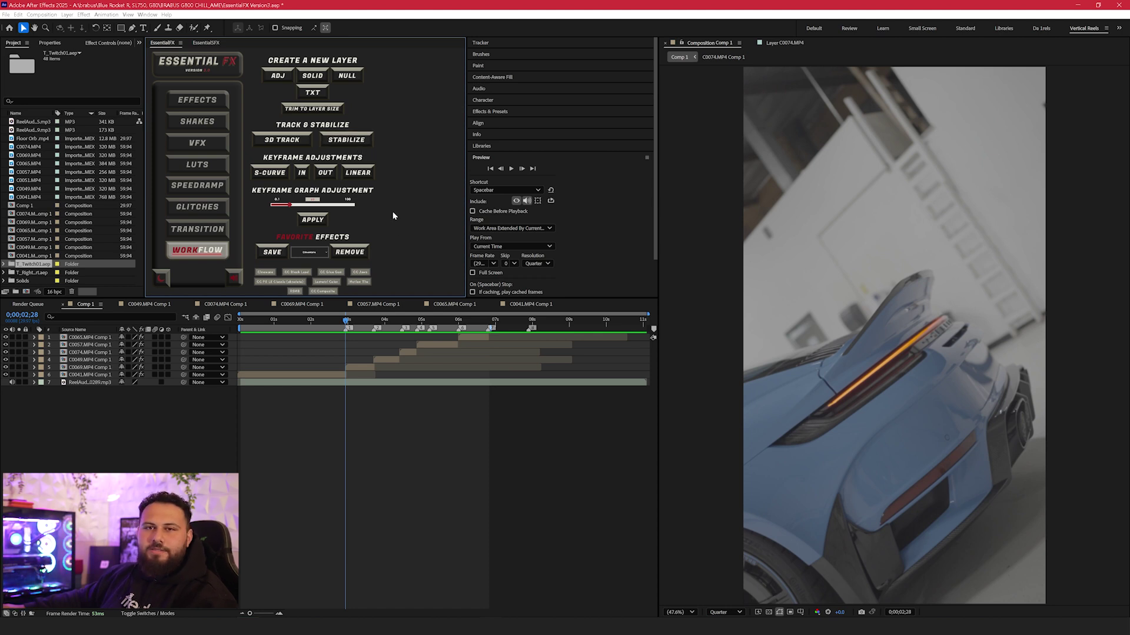
- Select the C0069 clip, pick a CC Light effect from the effects list, and save it to the favorite effects
click(365, 368)
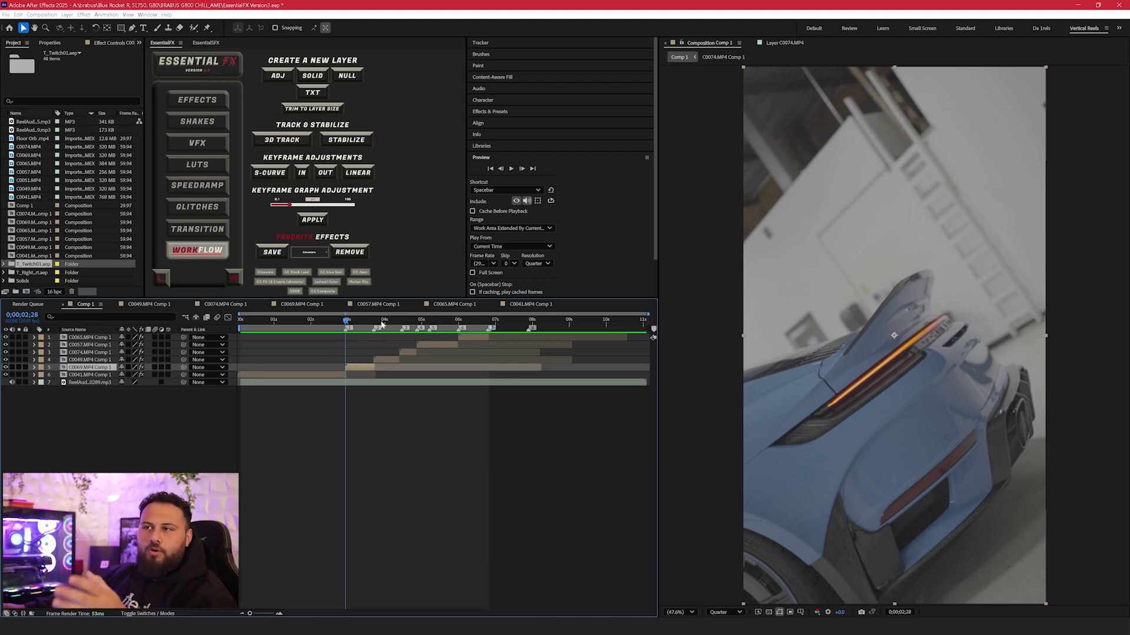
click(320, 253)
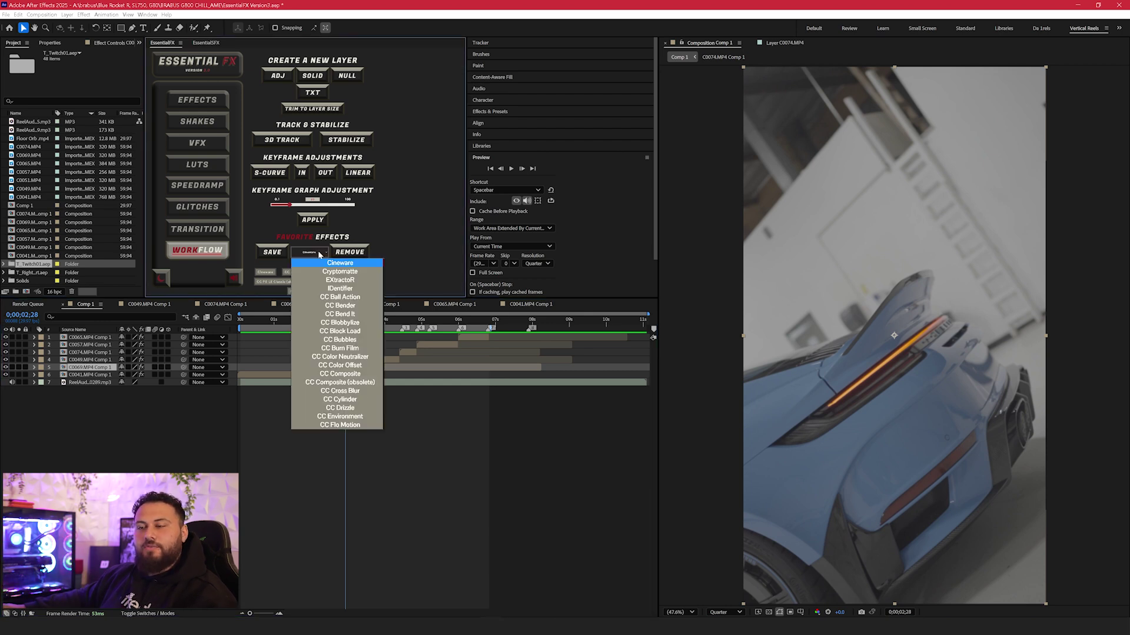
scroll(340, 329, down, 4)
click(340, 348)
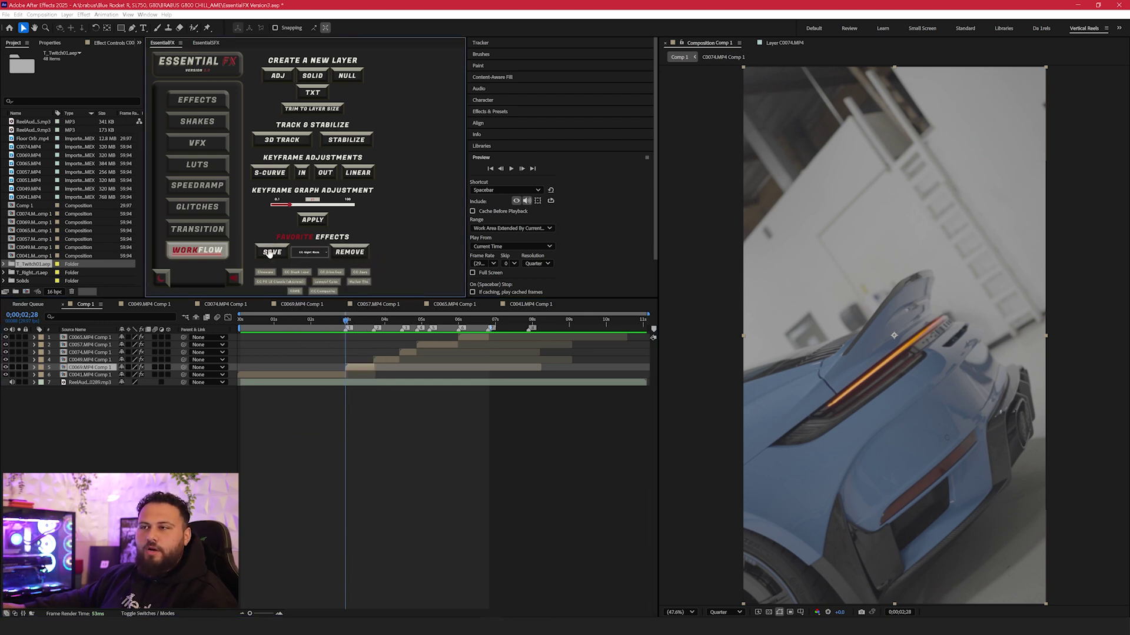
click(270, 253)
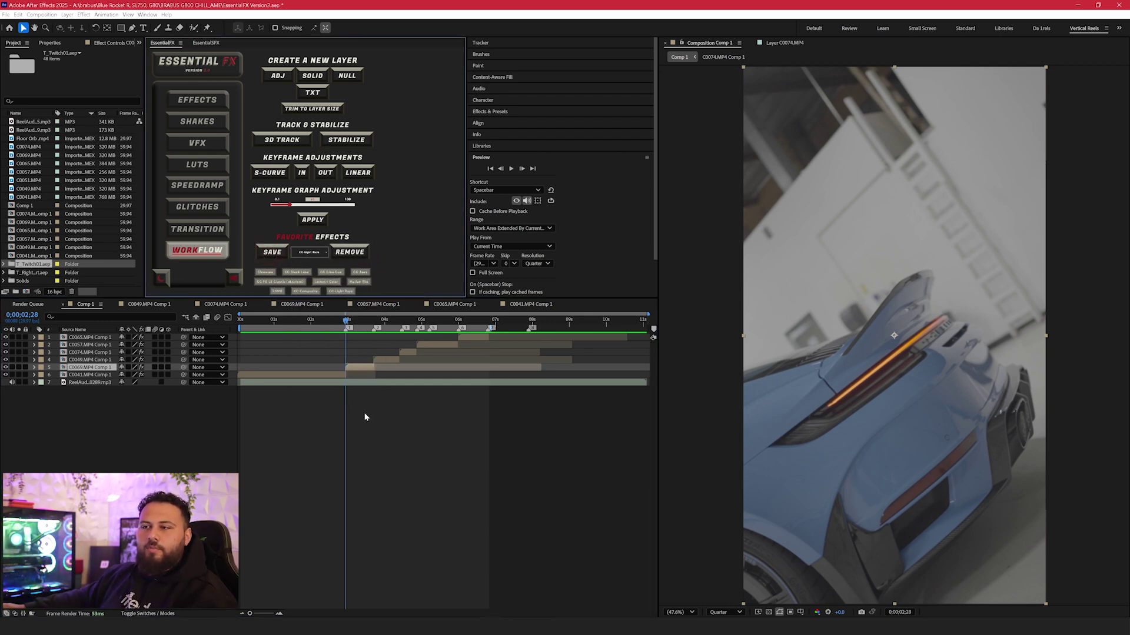
- Create an adjustment layer with the favorite Lumetri Color effect and set its Input LUT to the SLOG3 CONVERSION LUT
click(279, 77)
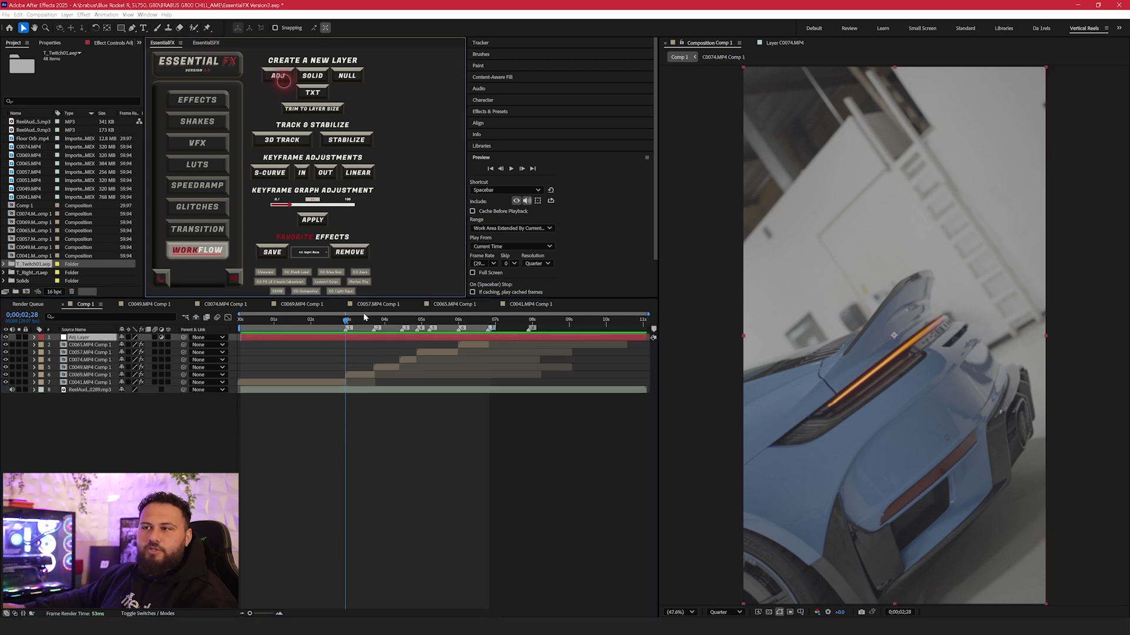
click(332, 283)
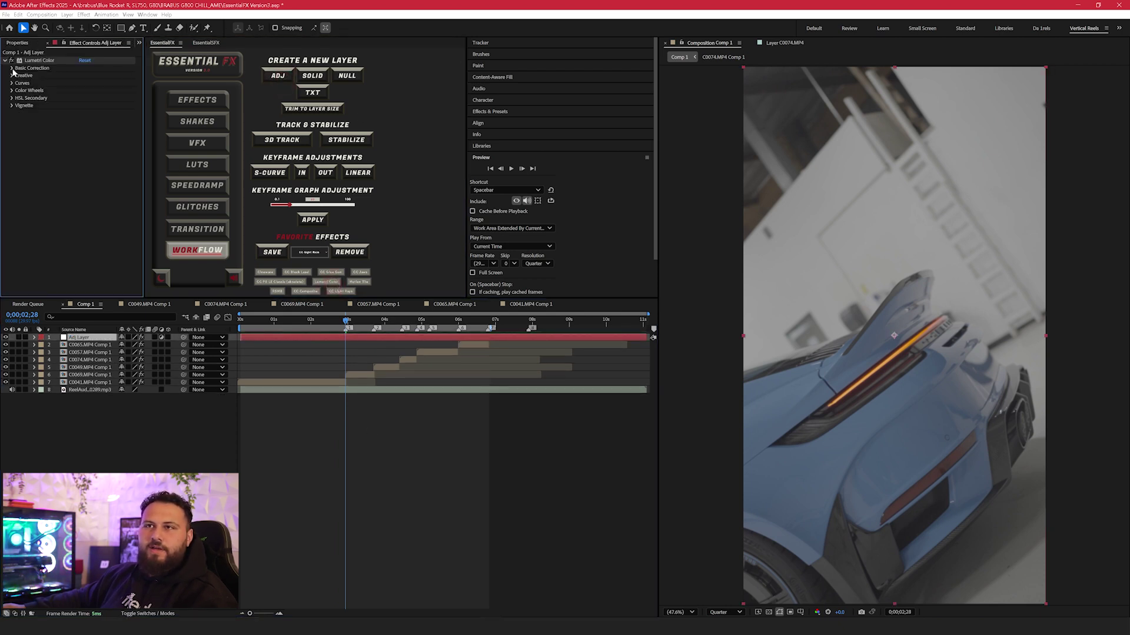
click(11, 68)
click(105, 83)
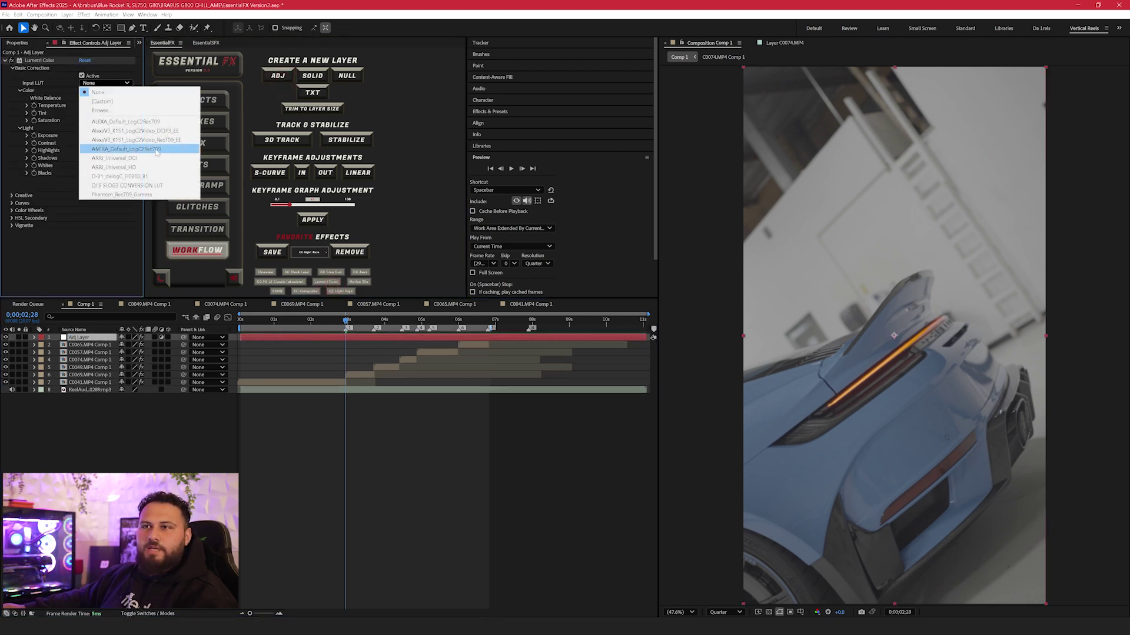
click(135, 186)
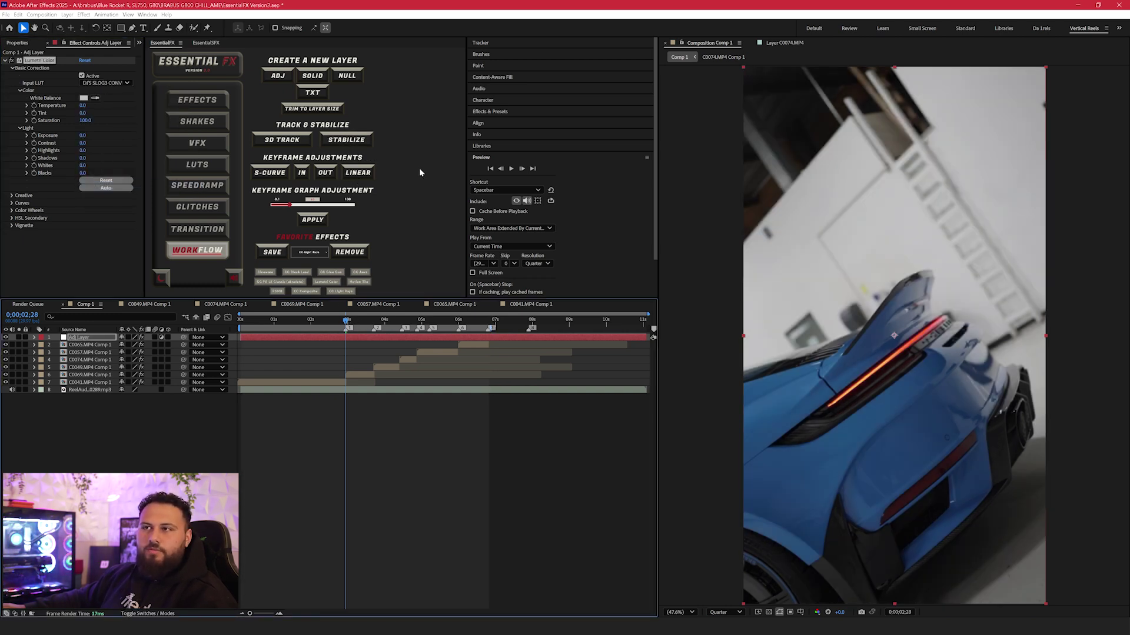
click(446, 113)
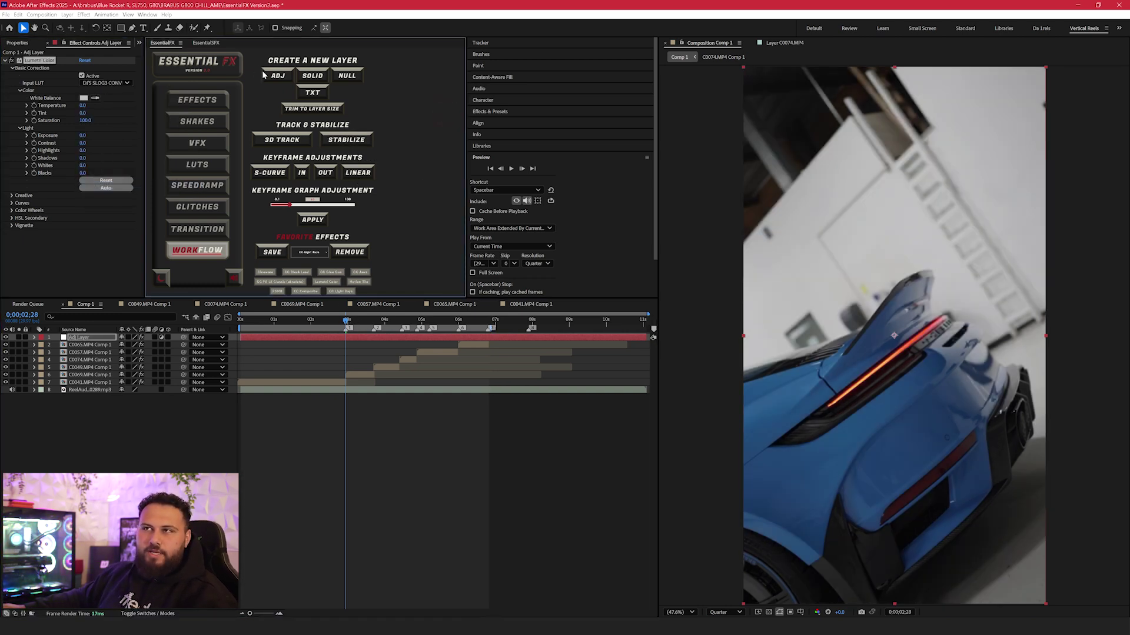
click(320, 110)
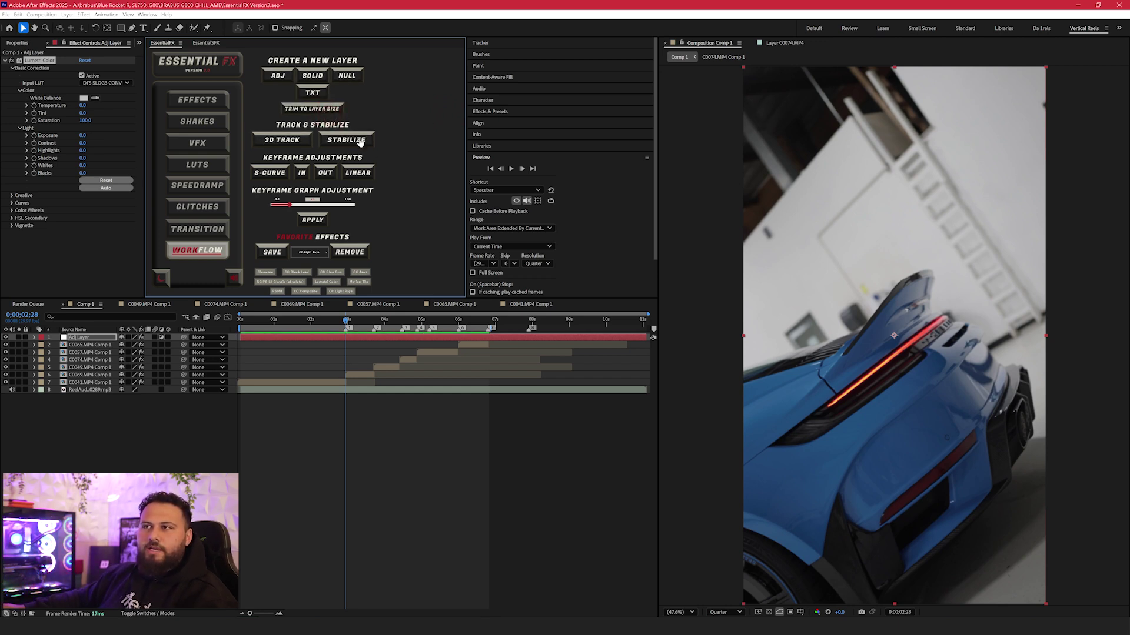
- Open the C0069 precomp, pre-compose its footage layer into a nested composition, and stabilize it
double_click(363, 375)
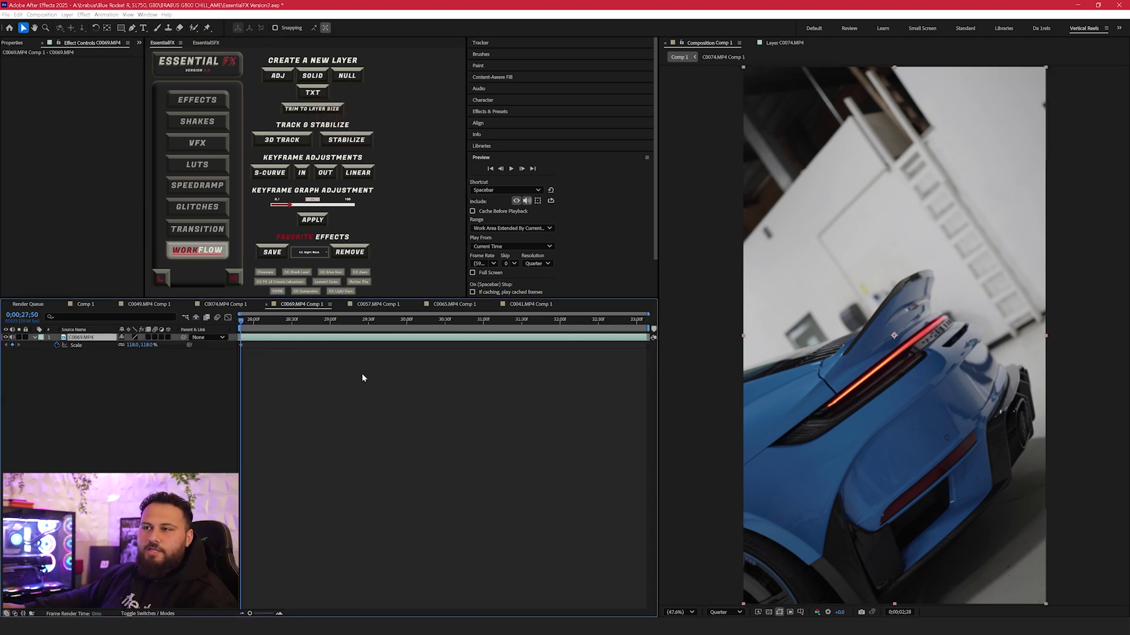
right_click(296, 339)
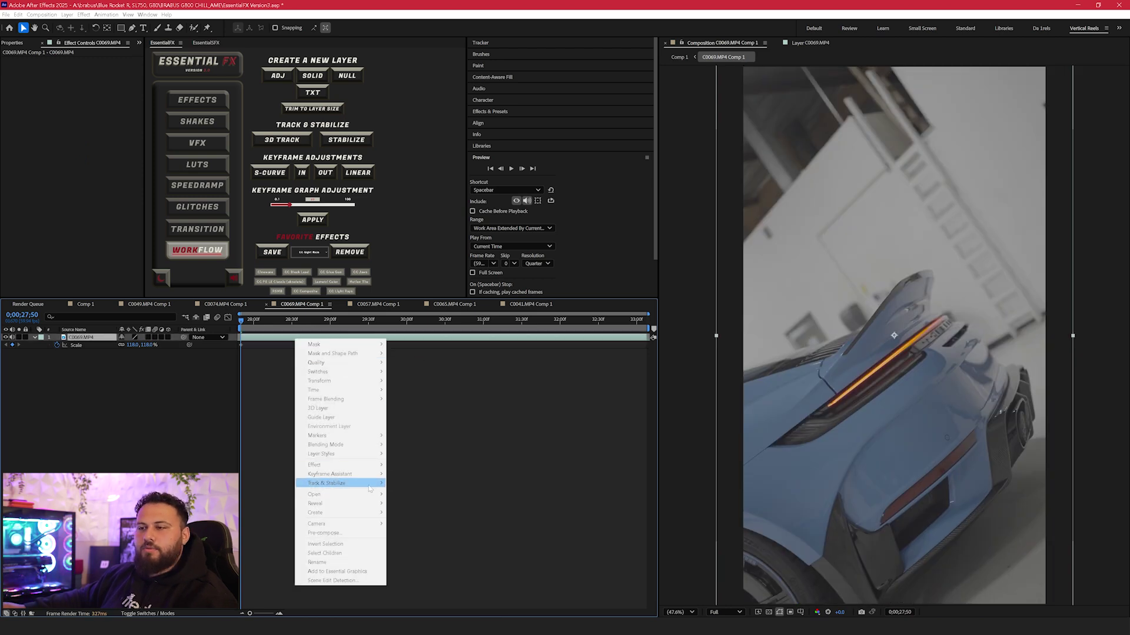
click(353, 533)
click(488, 380)
click(567, 393)
click(350, 140)
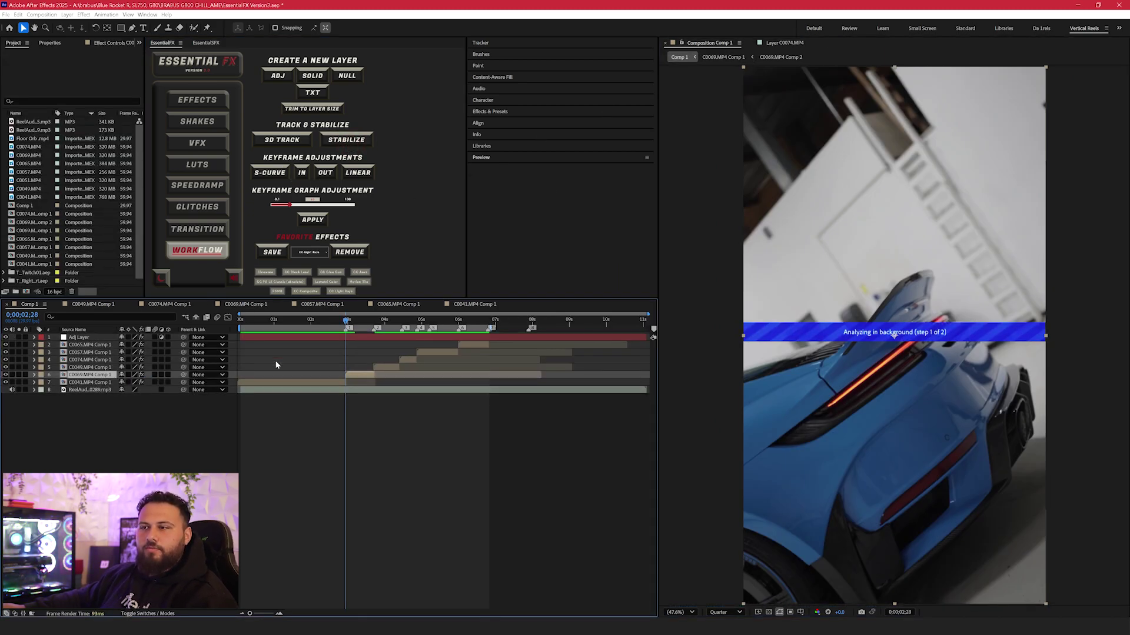
- Keyframe the C0069 clip's Scale in Comp 1 from about 130% at its start down to 100% roughly half a second on
click(57, 383)
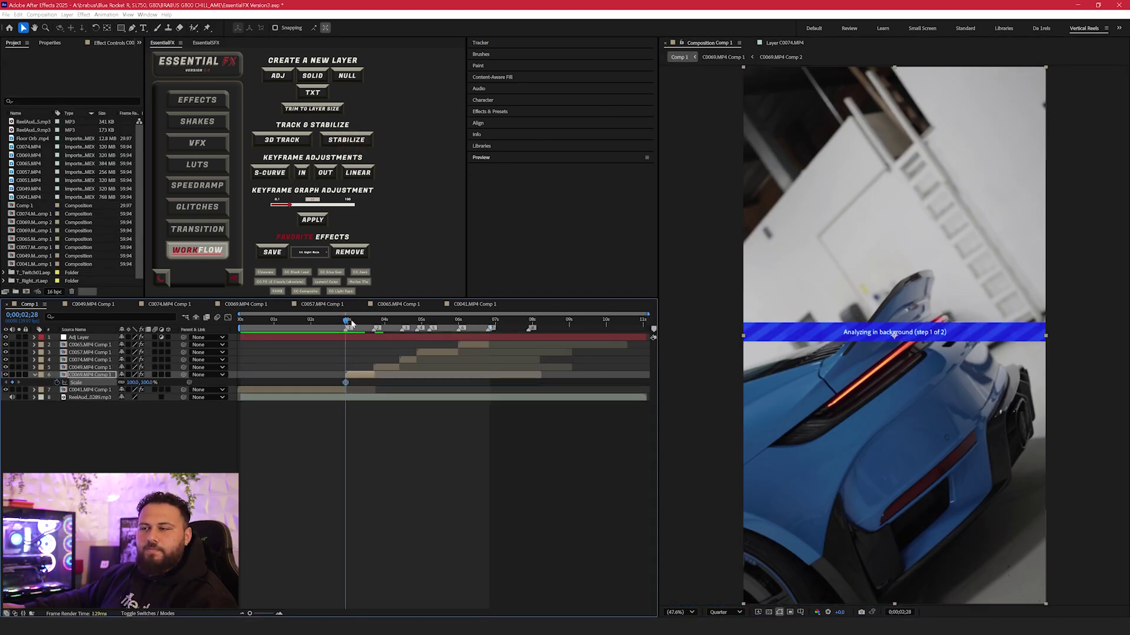
key(Page_Down)
key(Page_Down)
key(Page_Down)
key(Page_Down)
key(Page_Down)
key(Page_Down)
drag(347, 383, 367, 383)
key(i)
drag(152, 382, 170, 381)
mouse_move(347, 322)
mouse_down()
mouse_move(356, 323)
mouse_move(346, 323)
mouse_up()
drag(386, 384, 283, 383)
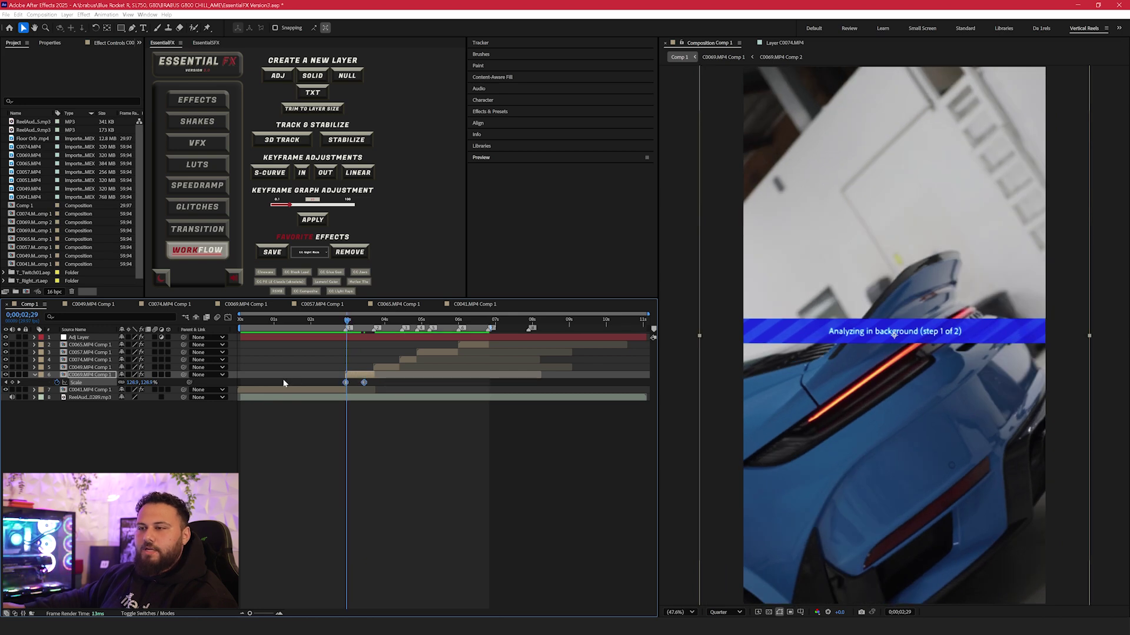
- Compare the In, Out, Linear and S-Curve easings on the C0069 Scale keyframes in the graph editor, ending with In
click(297, 175)
click(229, 318)
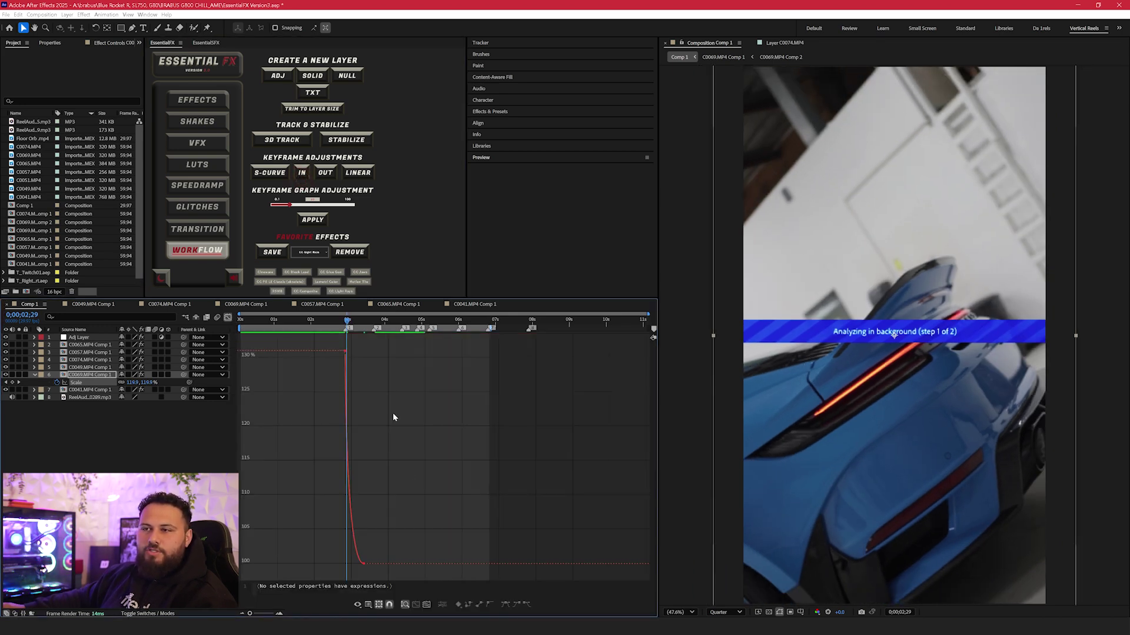
drag(459, 337, 237, 579)
click(326, 174)
click(356, 174)
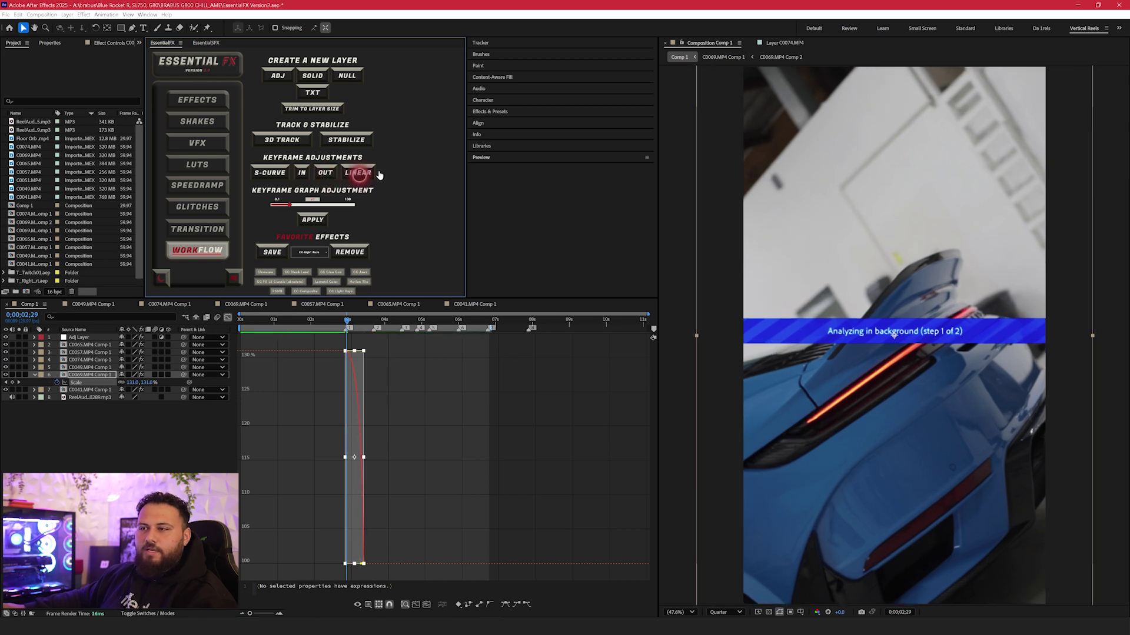
click(271, 175)
click(301, 174)
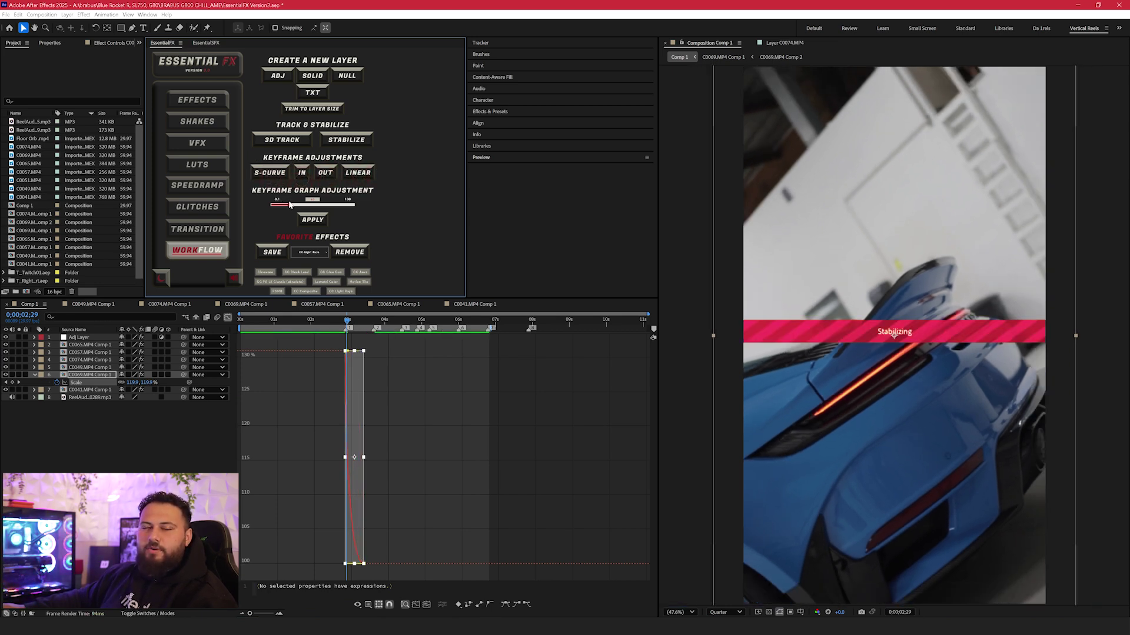
click(426, 393)
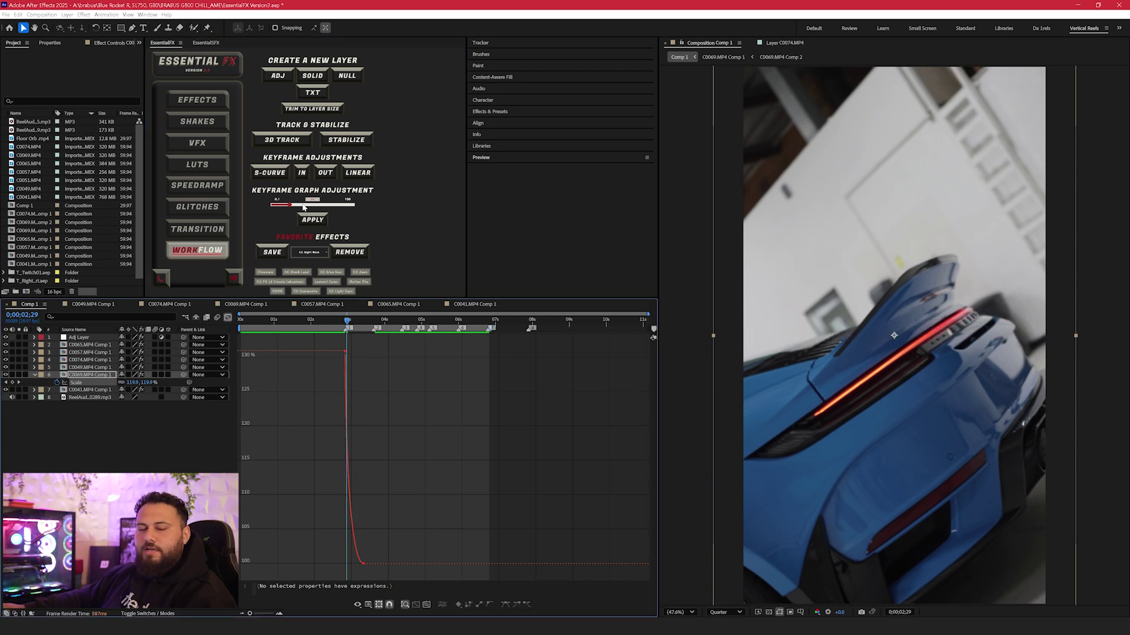
- Try a higher keyframe graph adjustment strength, lower it again, and apply it to the C0069 clip's Scale keyframes
click(309, 204)
click(76, 382)
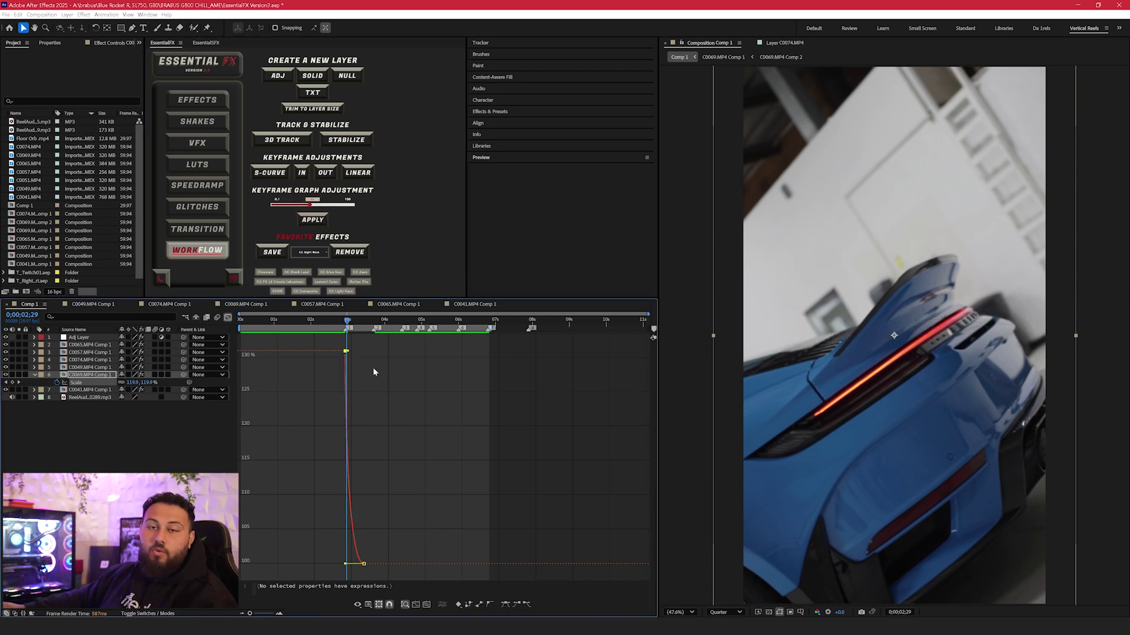
drag(312, 205, 288, 204)
click(313, 220)
click(312, 220)
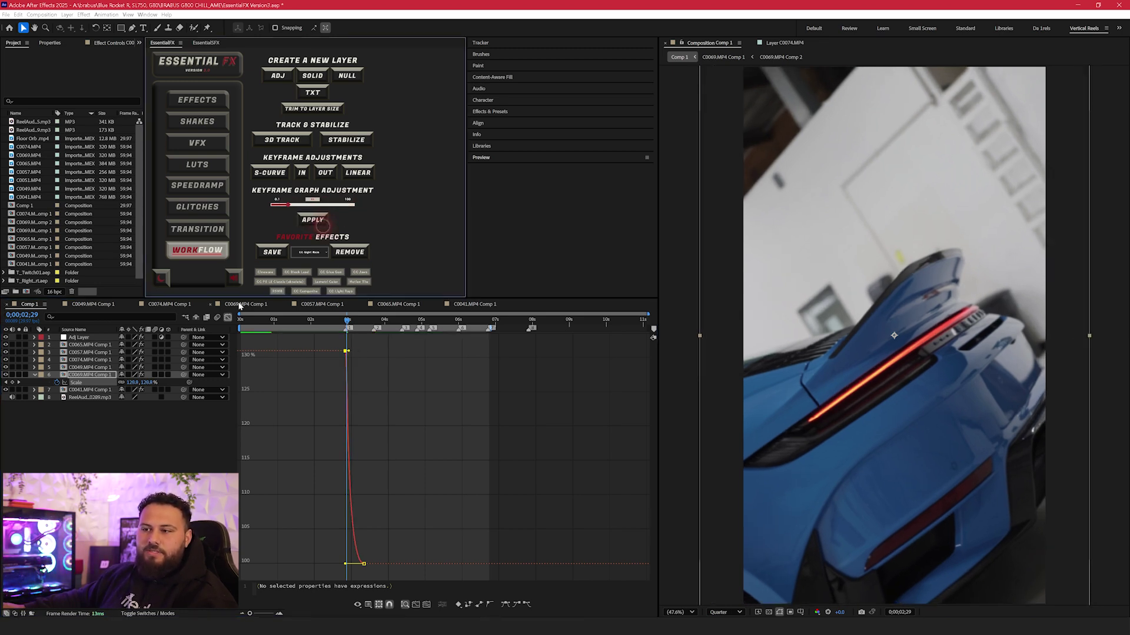
- Apply a near-minimum keyframe graph adjustment strength to the first Scale keyframe of the C0069 clip
click(229, 317)
click(280, 208)
click(228, 318)
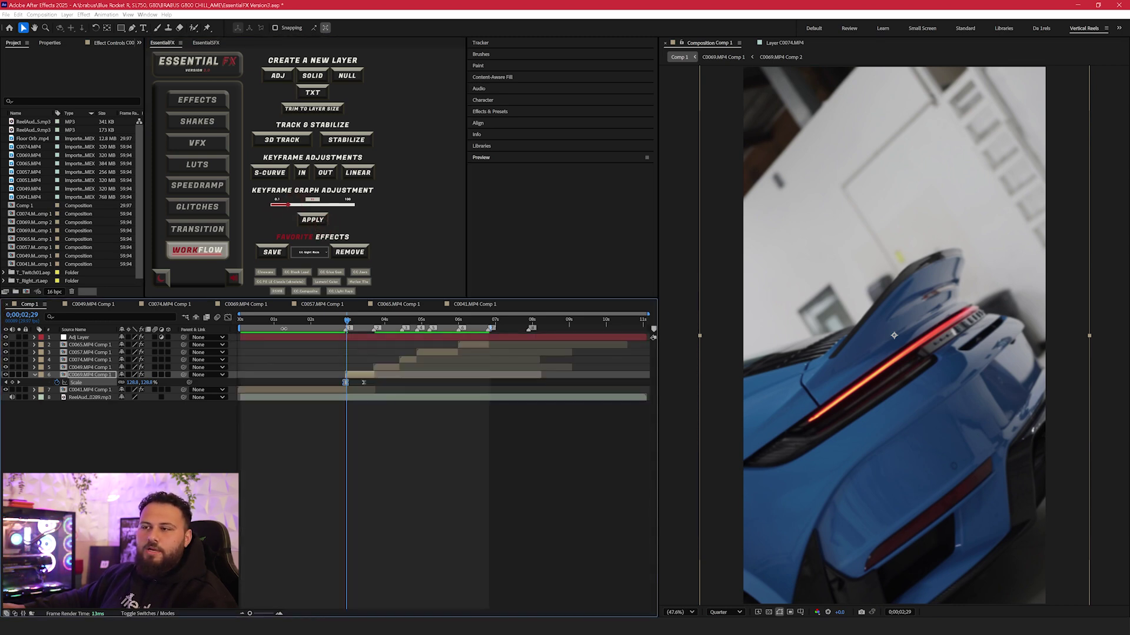
click(381, 388)
drag(386, 386, 328, 385)
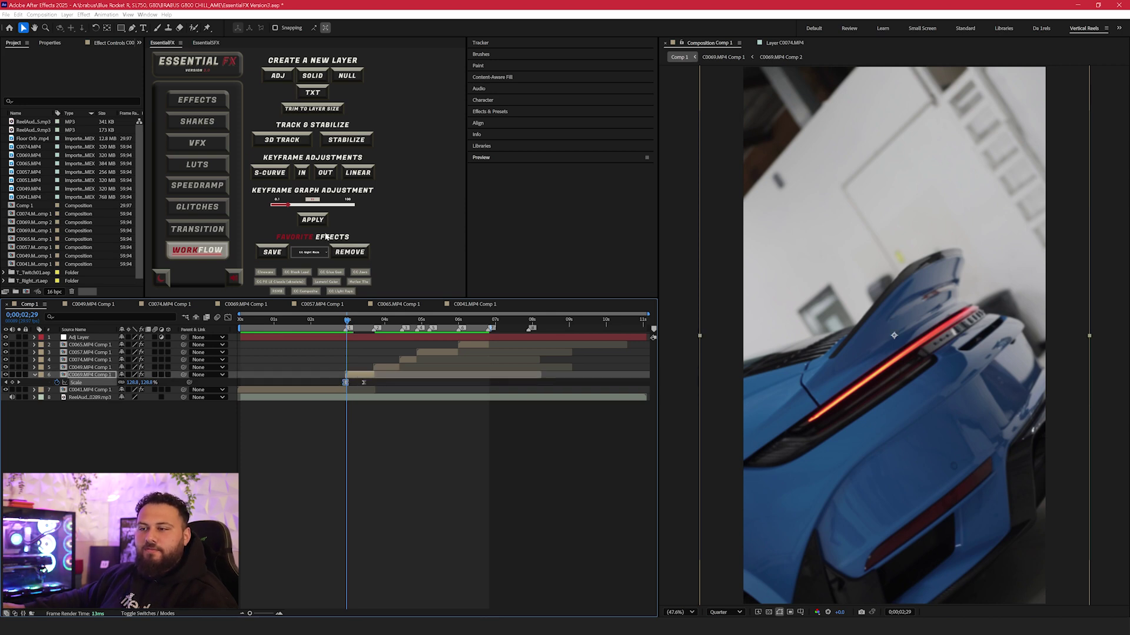
click(275, 210)
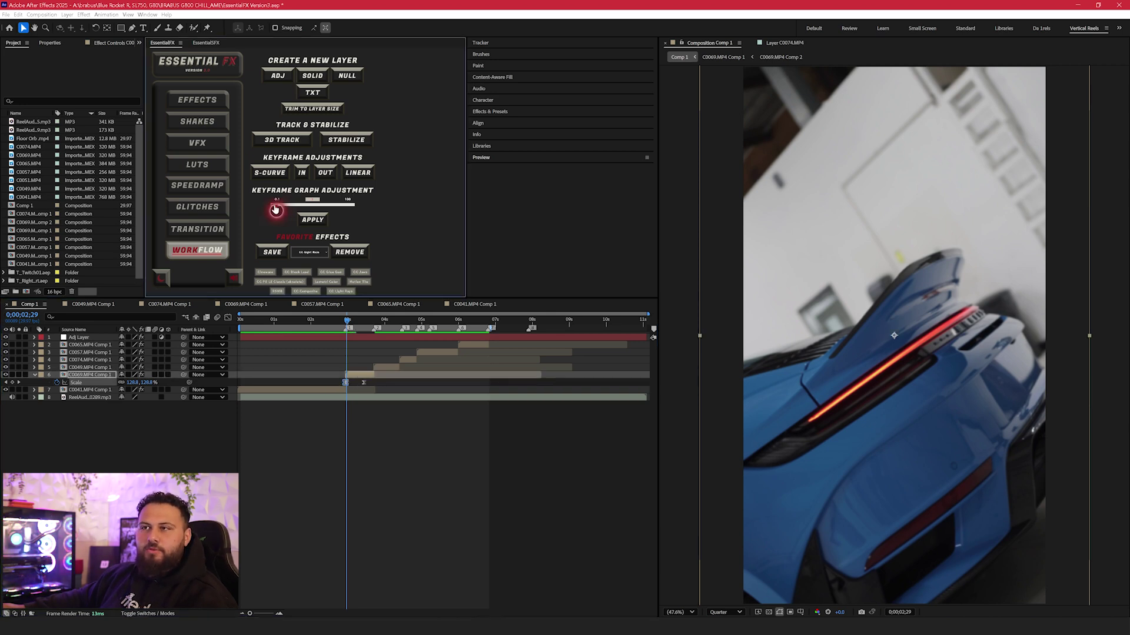
click(313, 221)
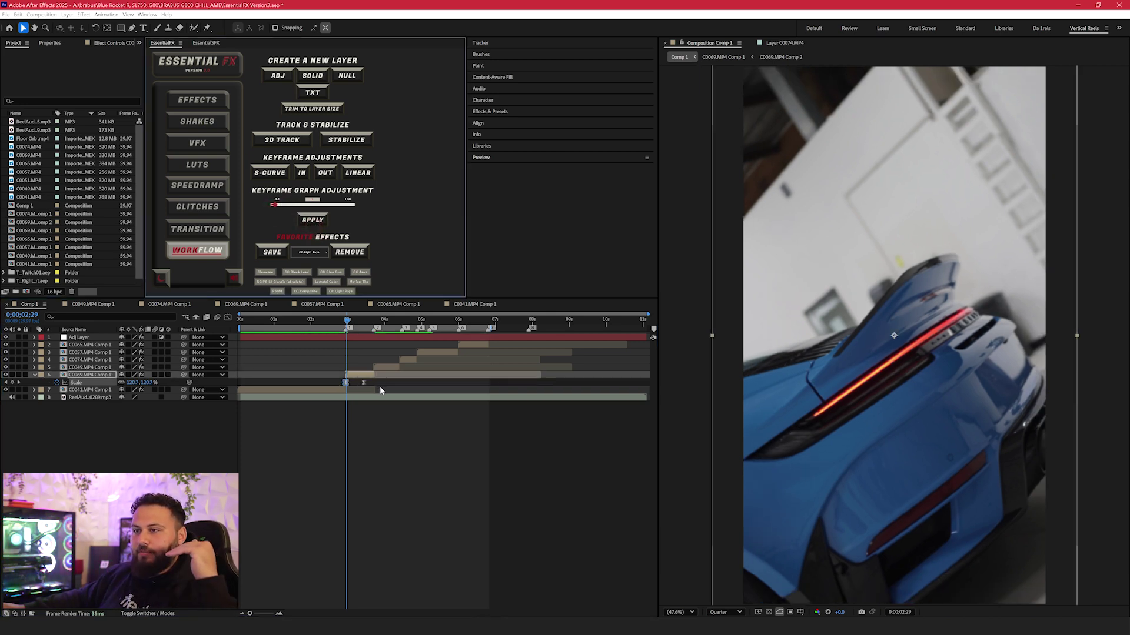
- Apply a high keyframe graph adjustment strength to the C0069 clip's last Scale keyframe and inspect the curve in the graph editor
click(364, 382)
click(345, 206)
drag(344, 207, 342, 207)
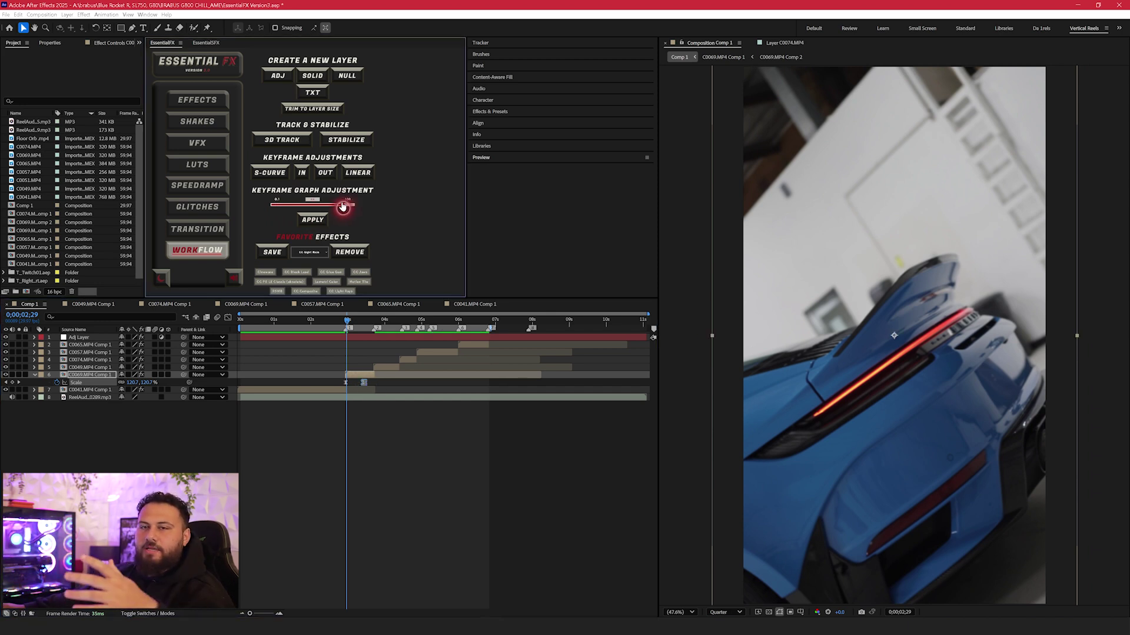
click(313, 222)
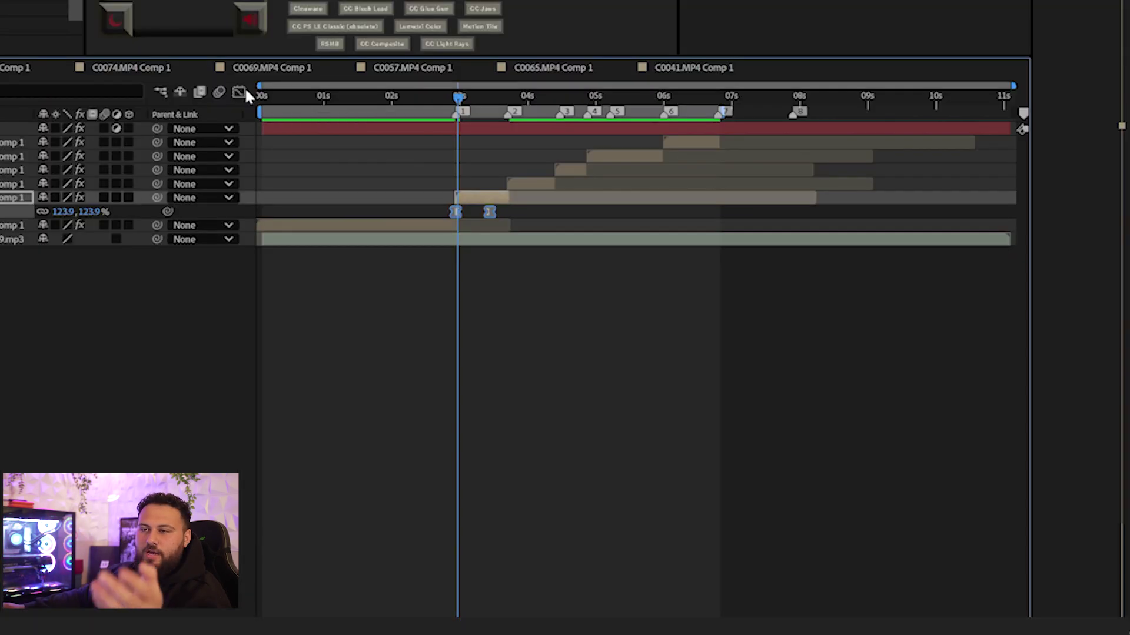
click(230, 316)
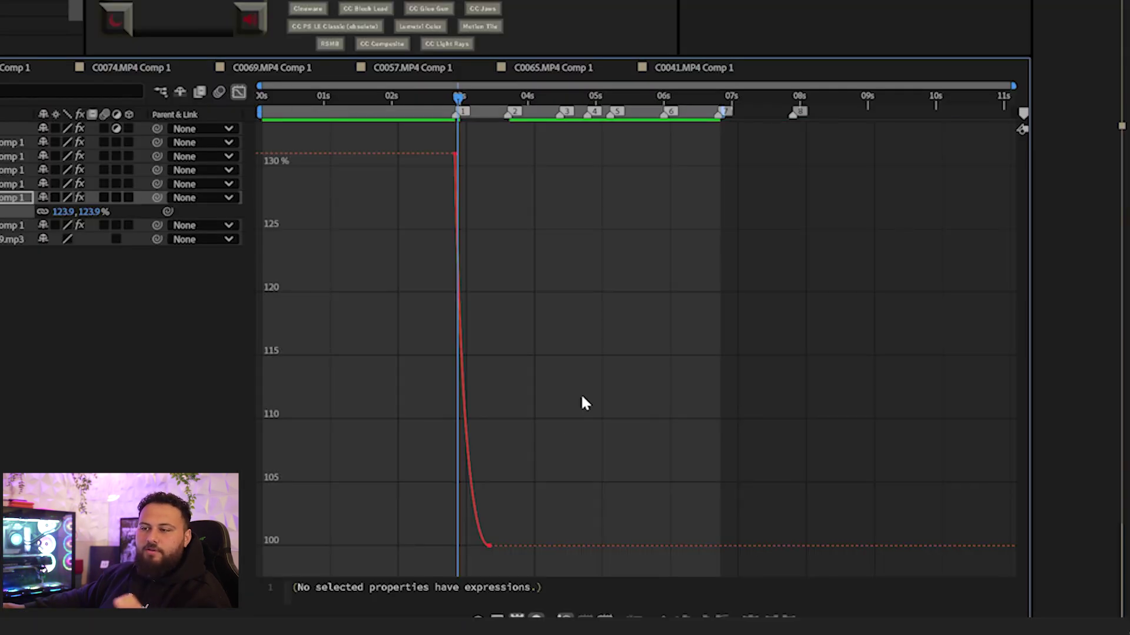
- Duplicate the C0069 clip's Scale keyframes slightly earlier in time so the zoom repeats, and display them in the graph editor
drag(562, 486, 384, 554)
click(239, 92)
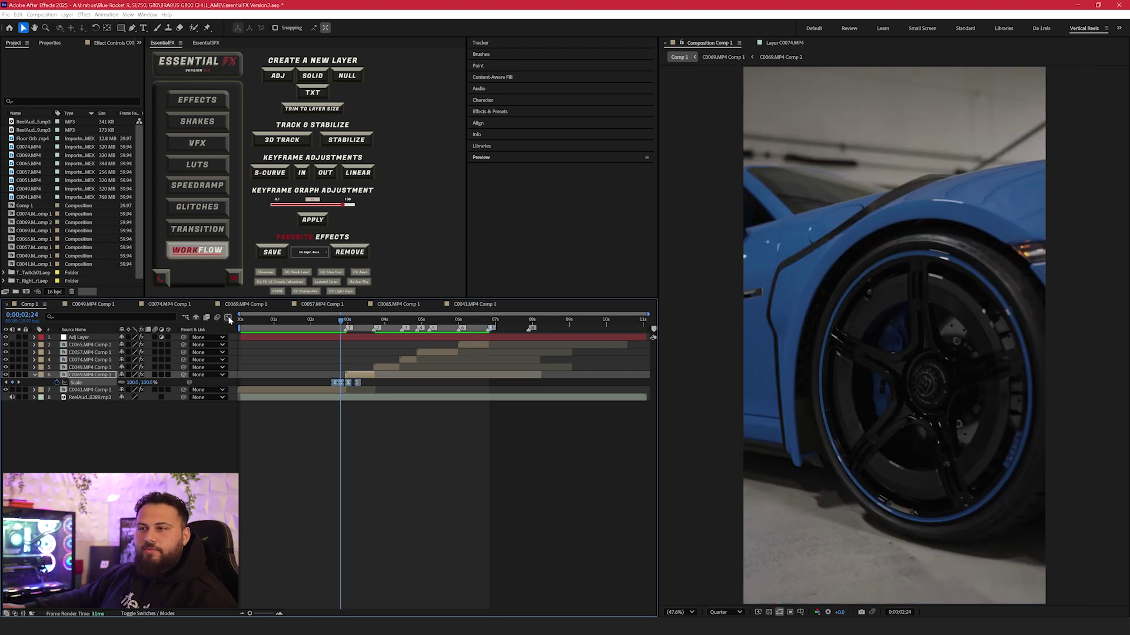
click(228, 317)
- Apply a low keyframe graph adjustment strength to the C0069 clip's peak Scale keyframes at about 130%
drag(470, 396, 327, 347)
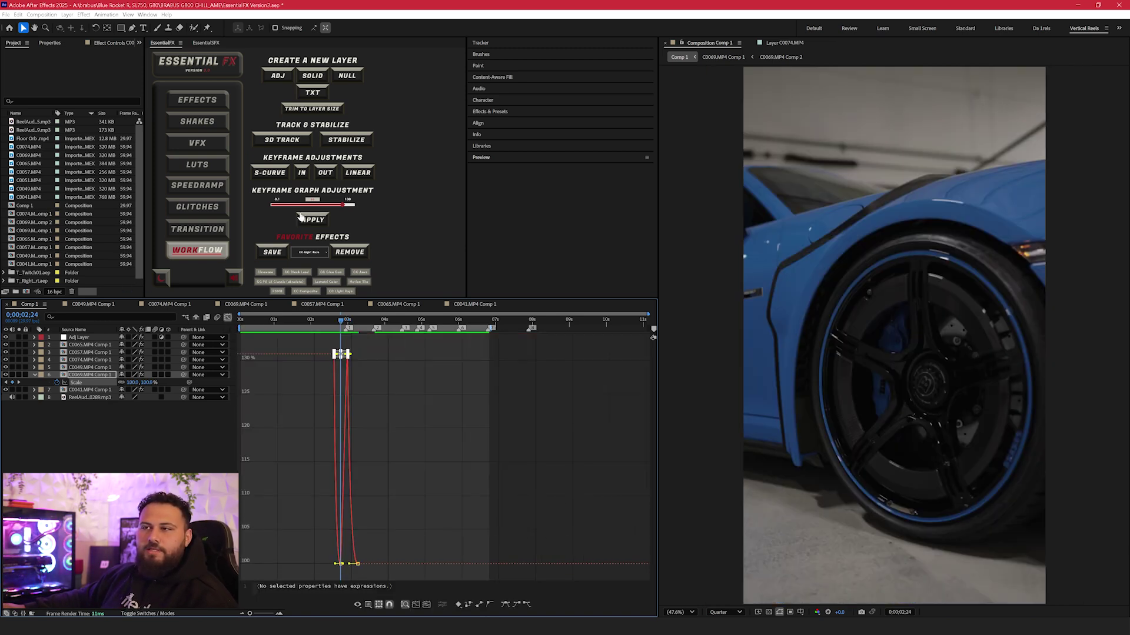
click(278, 206)
click(318, 221)
- Apply a high keyframe graph adjustment strength to the C0069 clip's 100% Scale keyframes and close the graph editor
drag(372, 546, 330, 574)
click(343, 203)
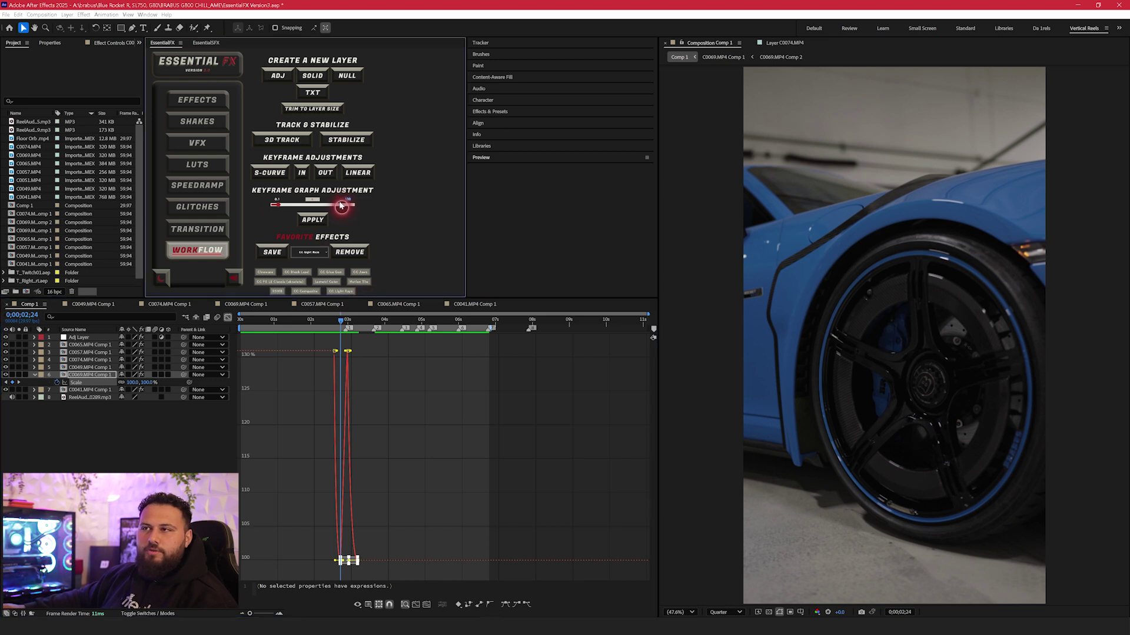
click(310, 220)
click(410, 504)
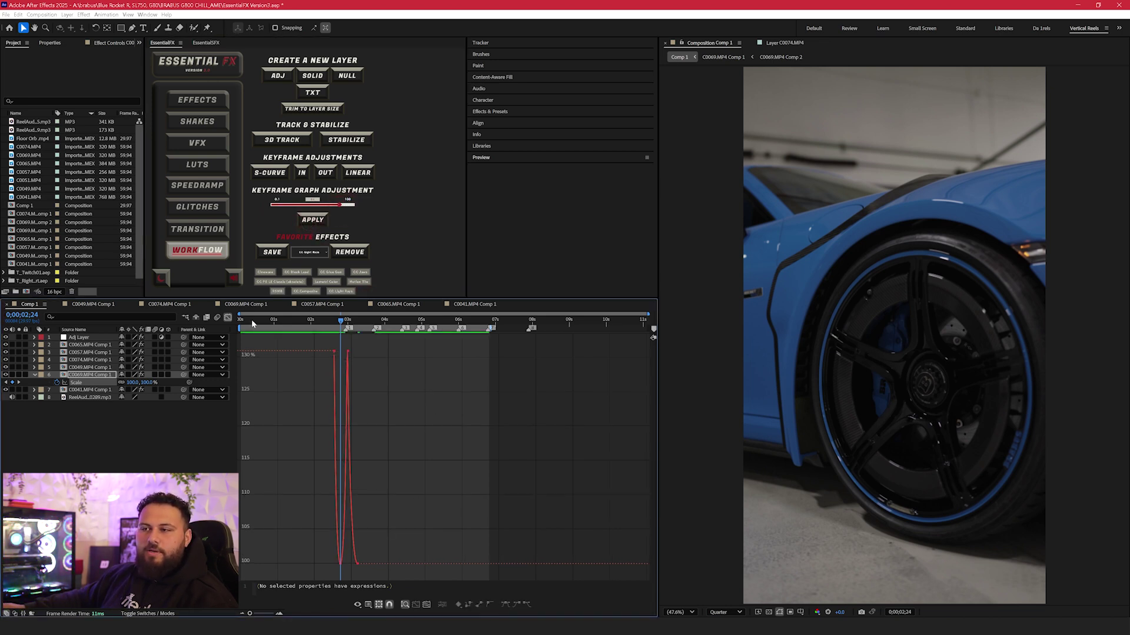
click(228, 318)
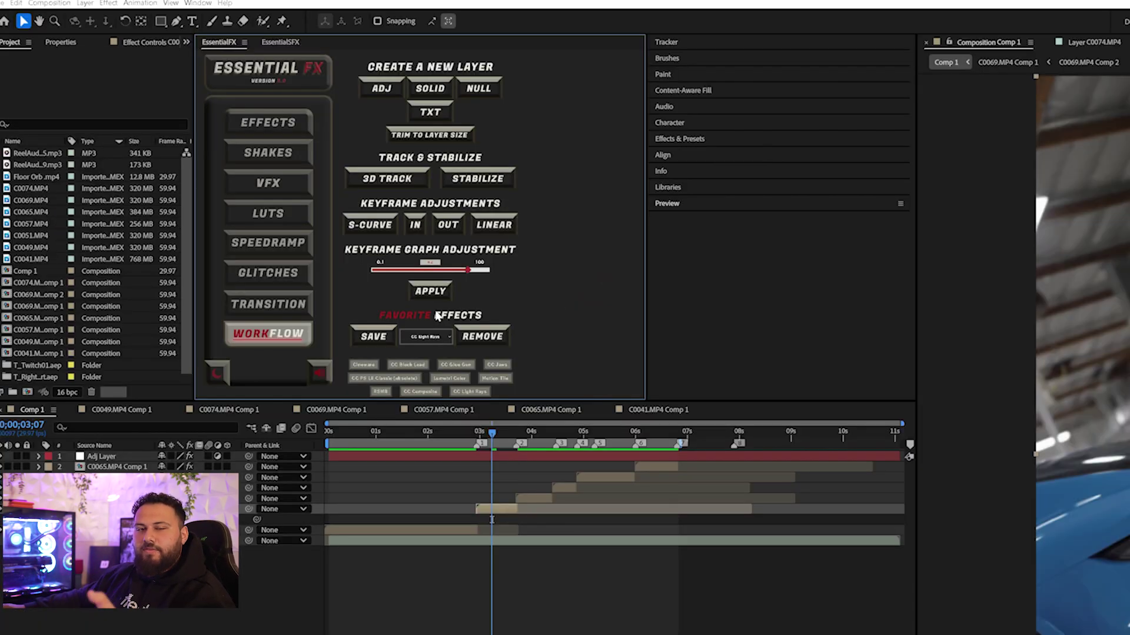
- Choose S_Grid from the list of available effects and save it to the Favorite Effects
click(438, 335)
scroll(487, 422, down, 6)
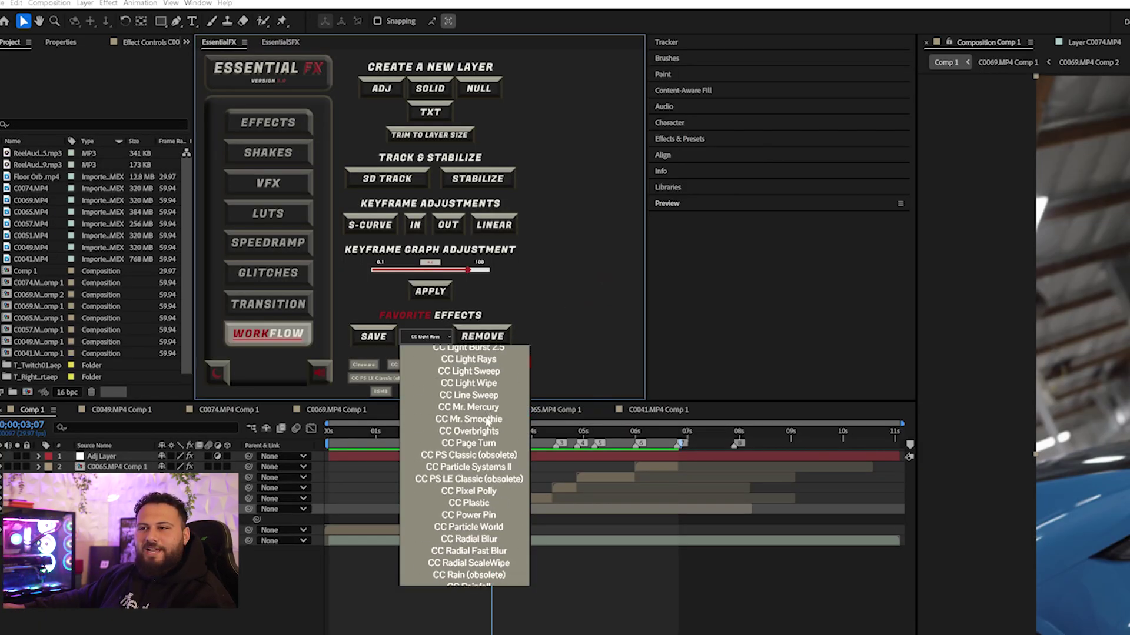
scroll(487, 421, down, 20)
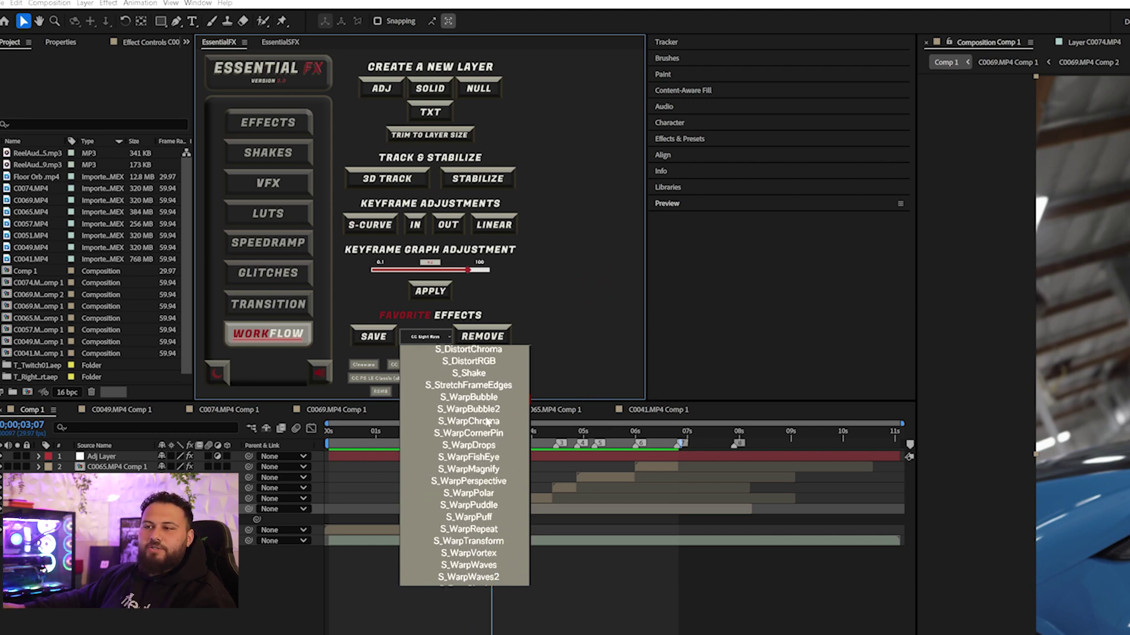
scroll(487, 421, down, 15)
click(484, 419)
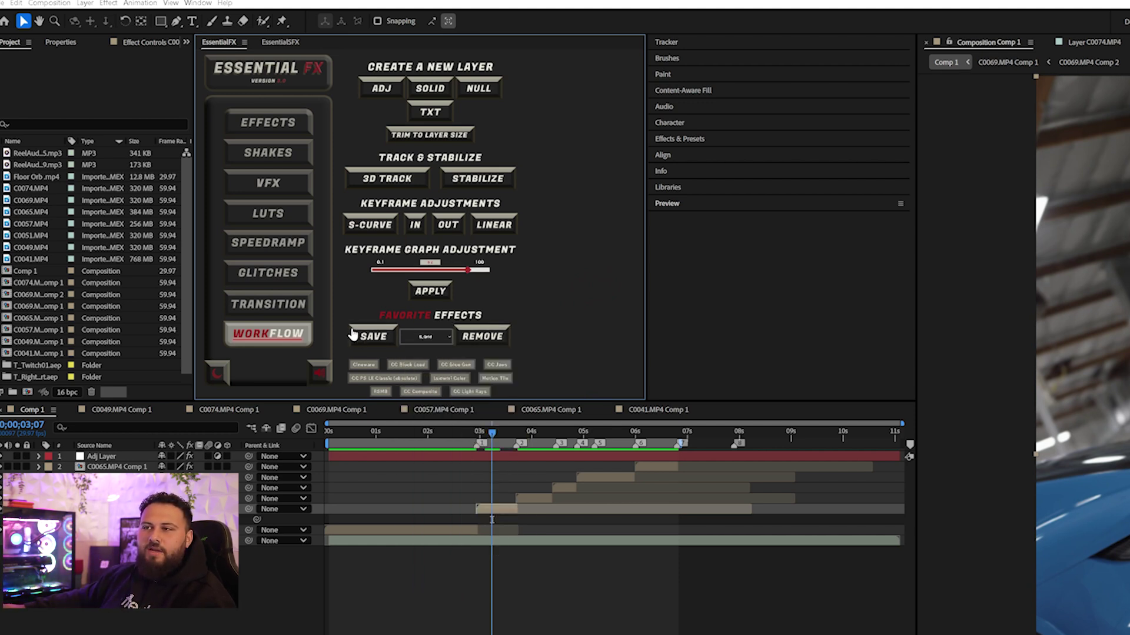
click(372, 338)
- Create an adjustment layer over the C0069 clip and add the favorite effects Lumetri Color, Motion Tile and RSMB to it
click(459, 370)
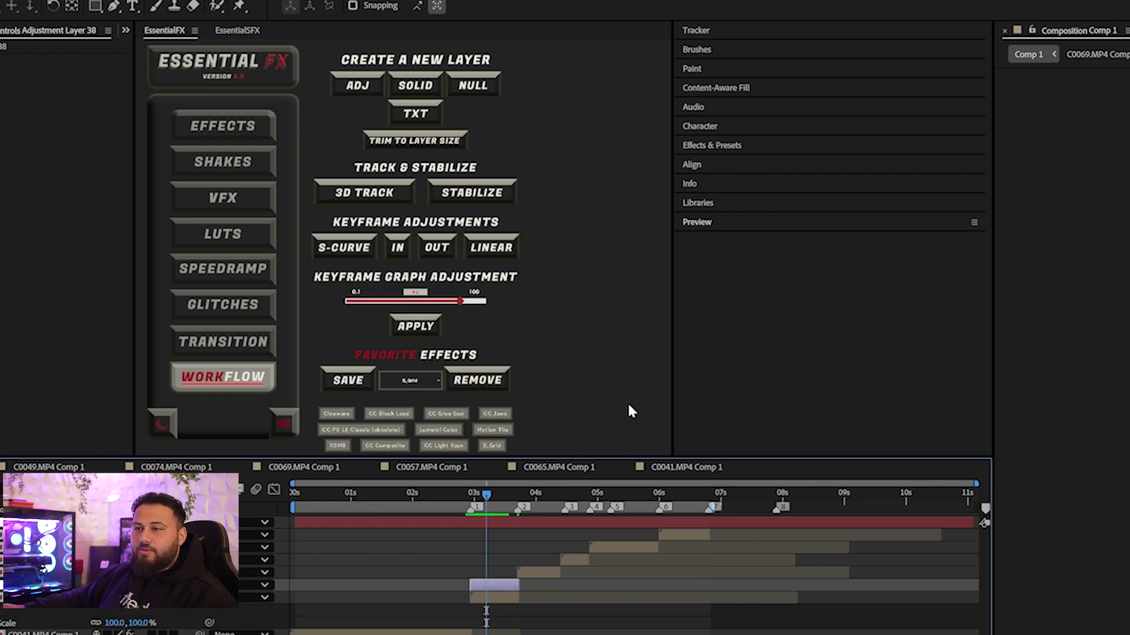
click(447, 442)
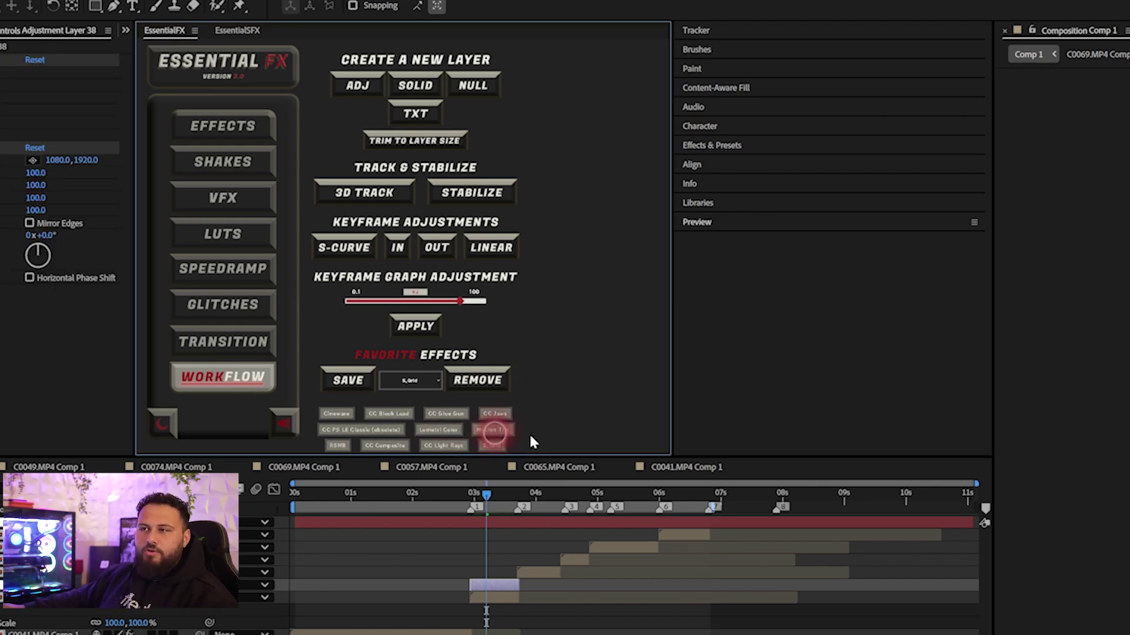
click(335, 446)
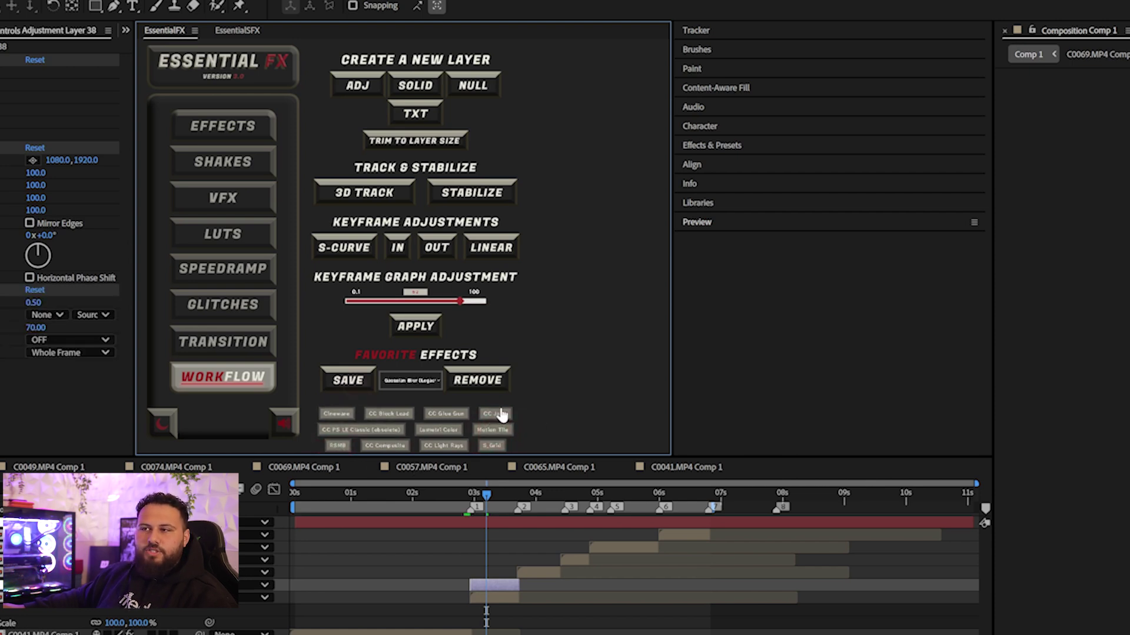